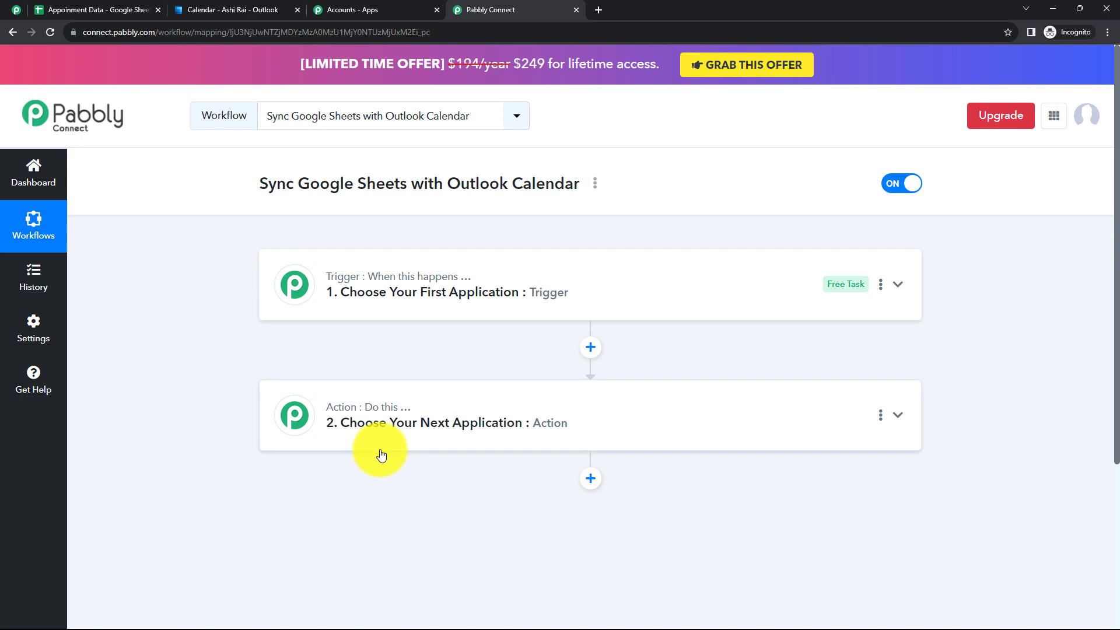
Expand the '1. Choose Your First Application' trigger card to show the app list
click(407, 292)
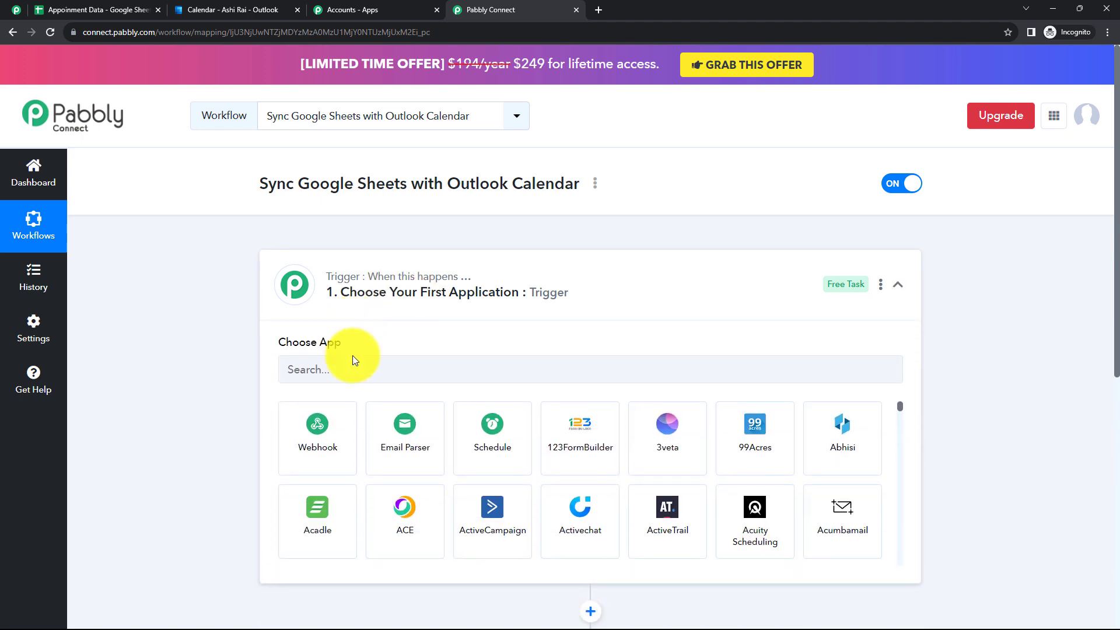
Set the trigger app to Google Sheets with the New or Updated Spreadsheet Row event
click(362, 375)
text(Google )
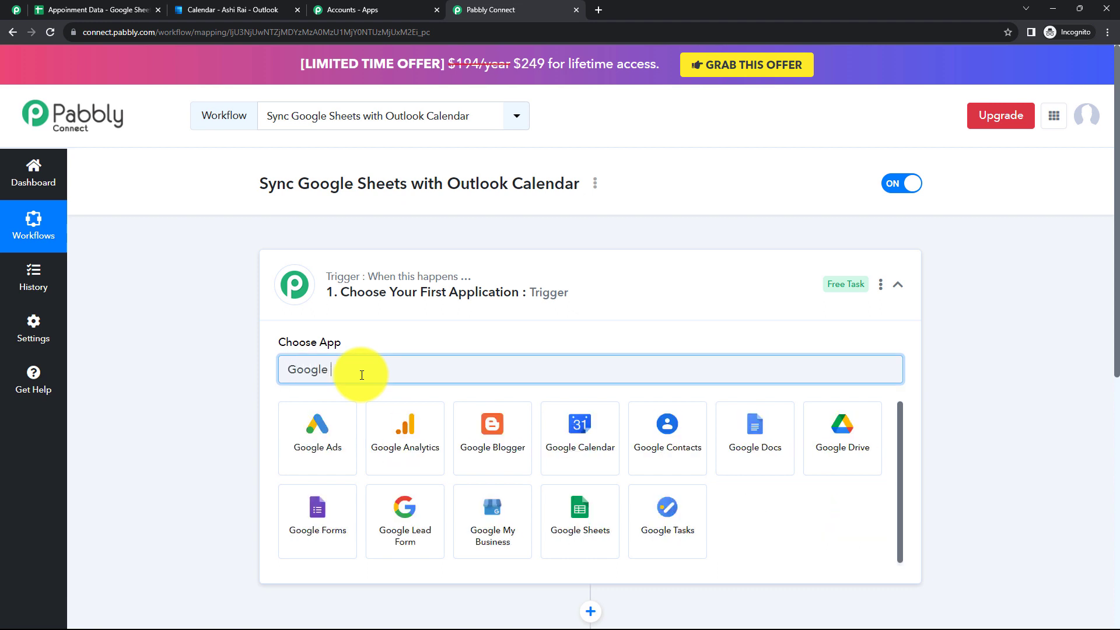
text(Sheets)
click(349, 435)
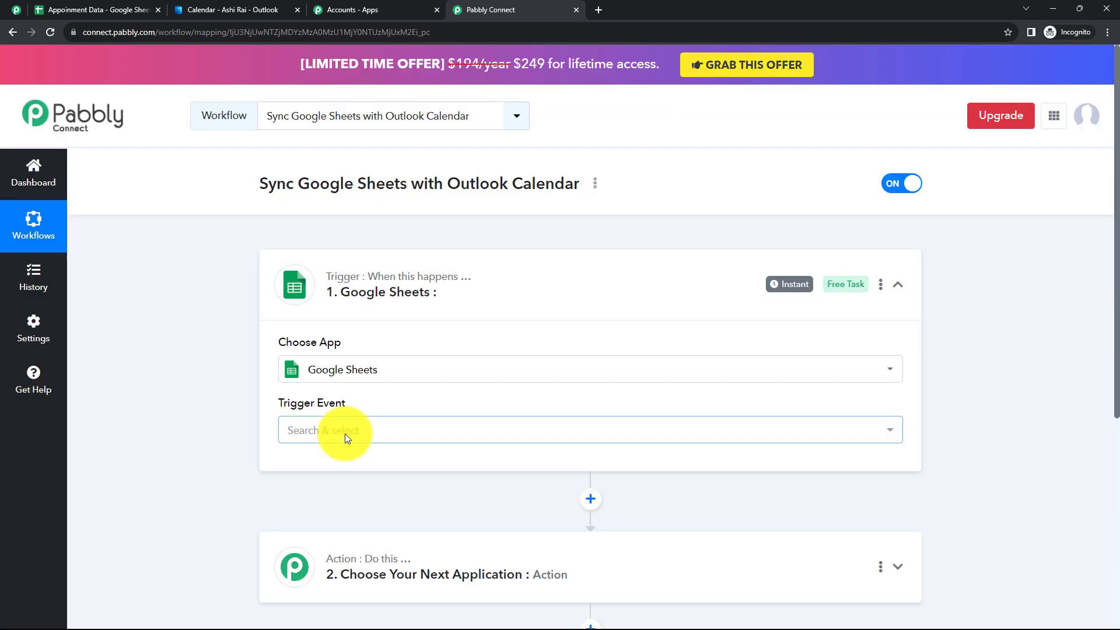
click(346, 434)
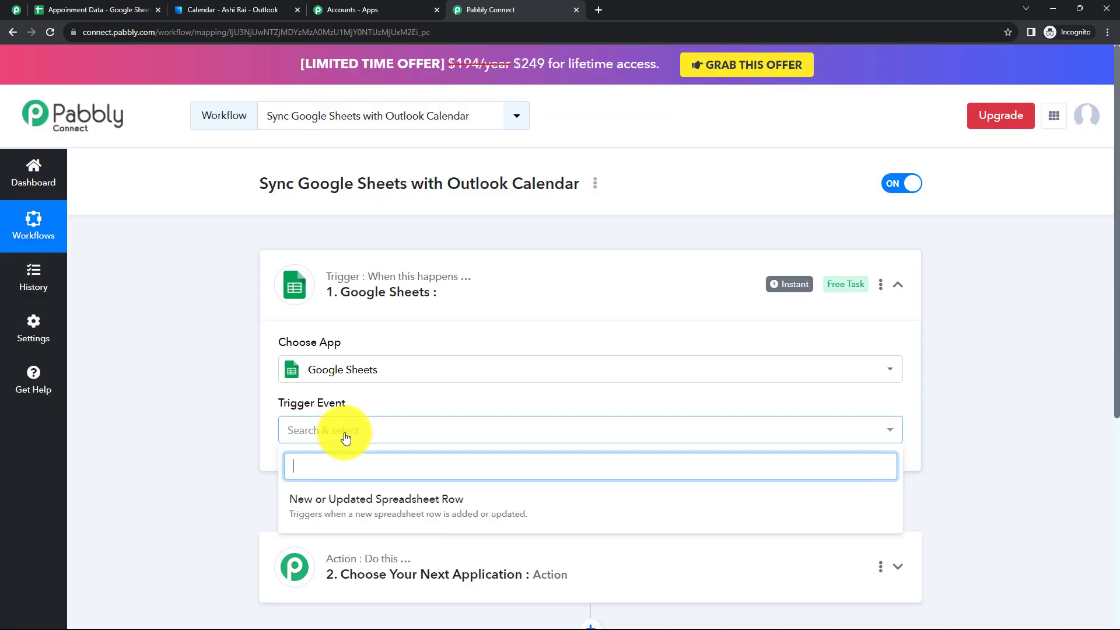
click(358, 499)
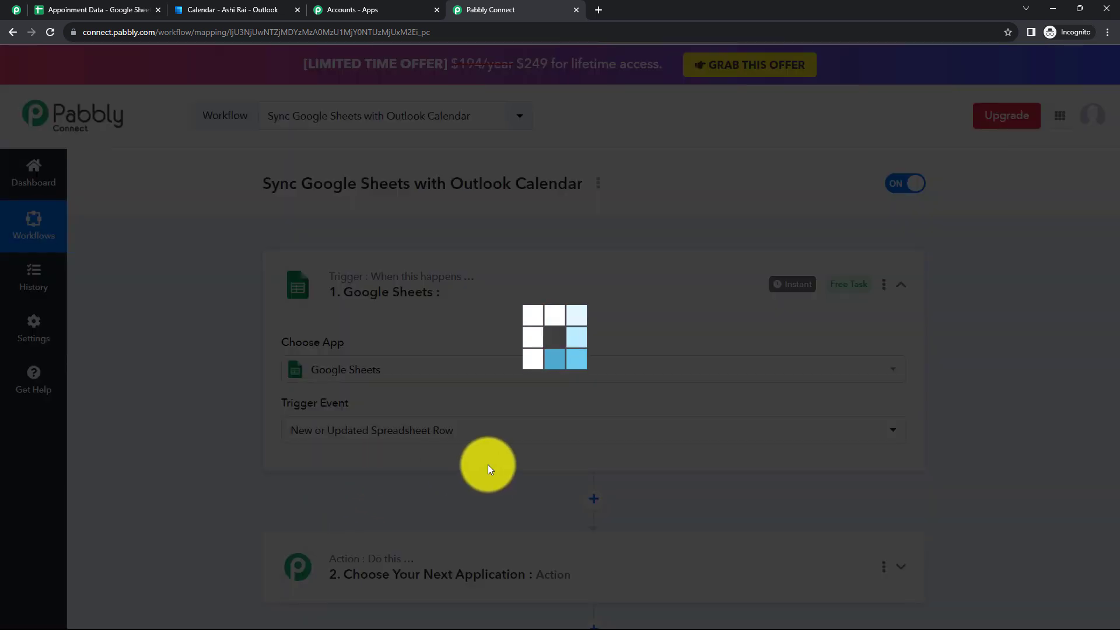
Copy the trigger's webhook URL and go to the Appoinment Data spreadsheet
scroll(385, 393, down, 2)
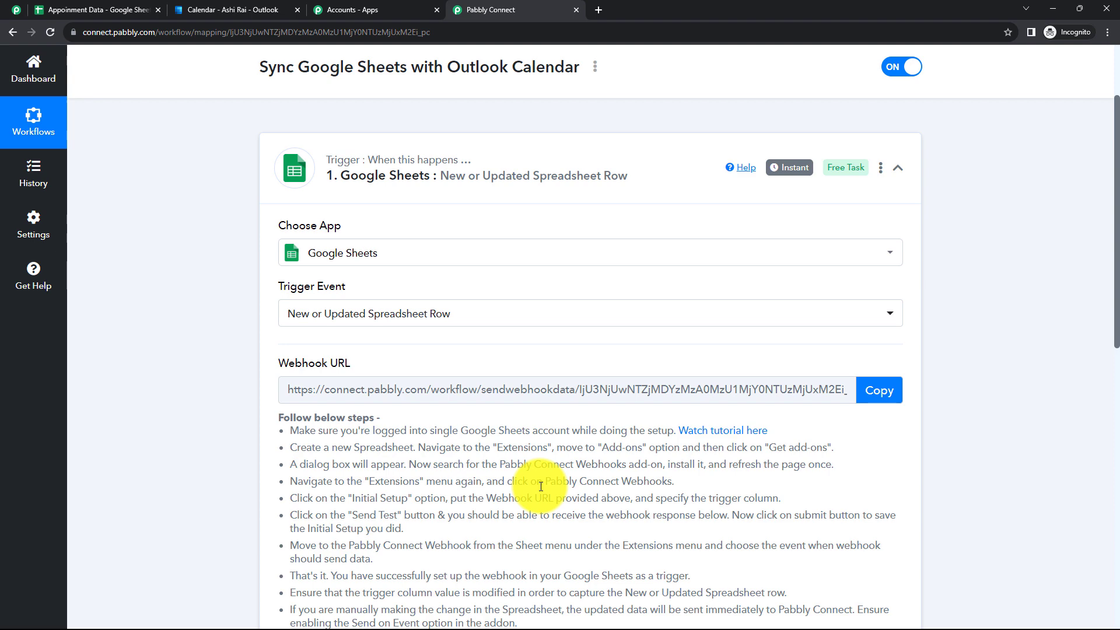
scroll(524, 451, down, 2)
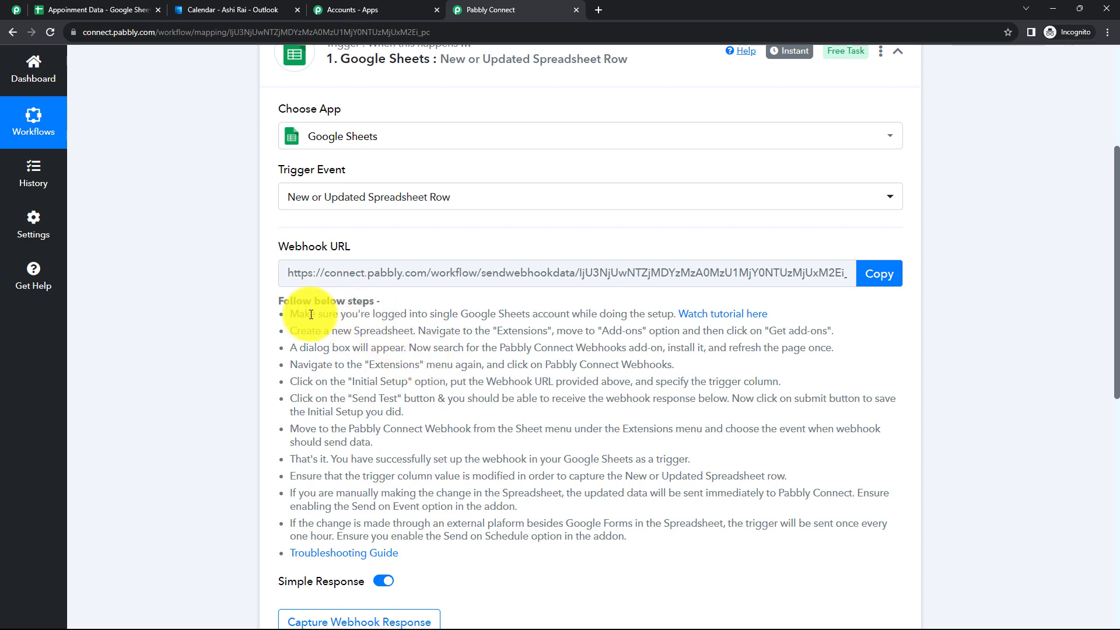
drag(294, 312, 694, 467)
click(656, 450)
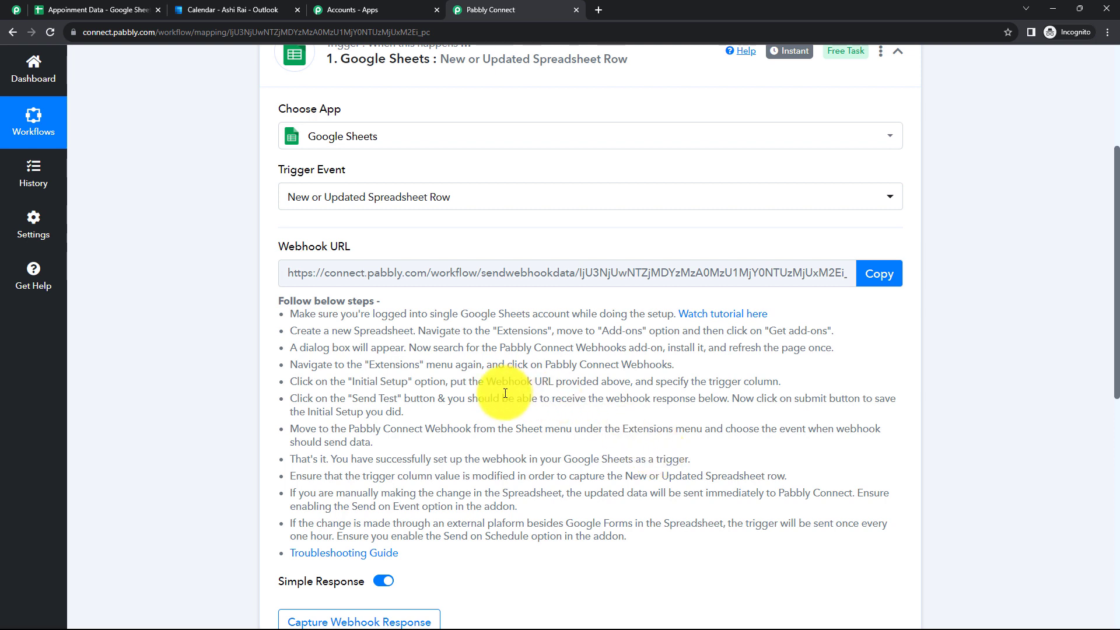
scroll(879, 218, down, 1)
click(880, 217)
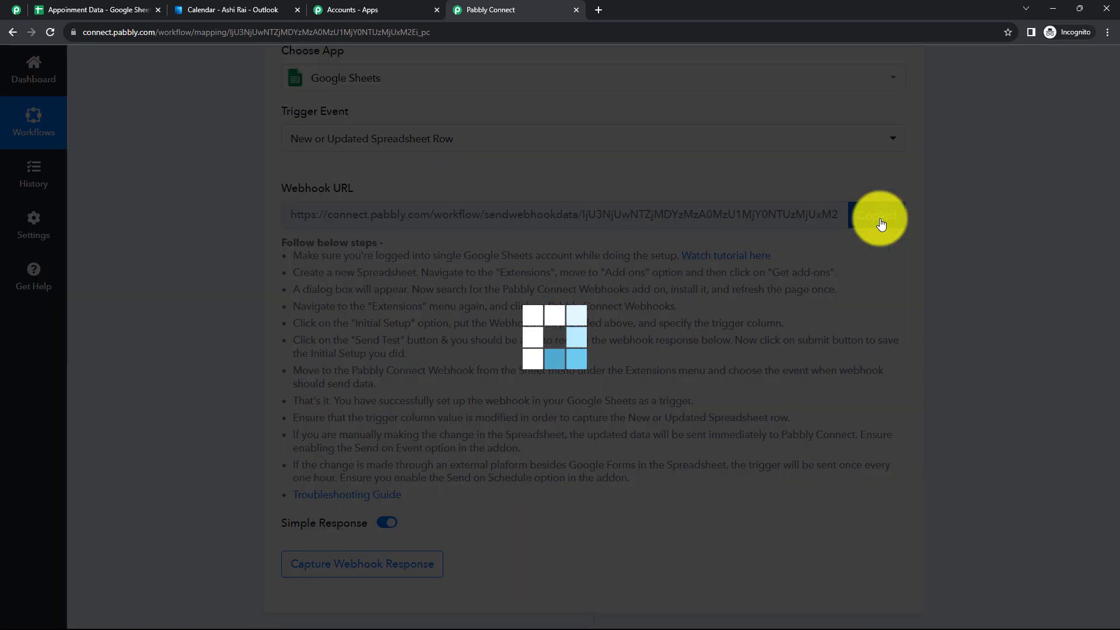
scroll(401, 516, down, 2)
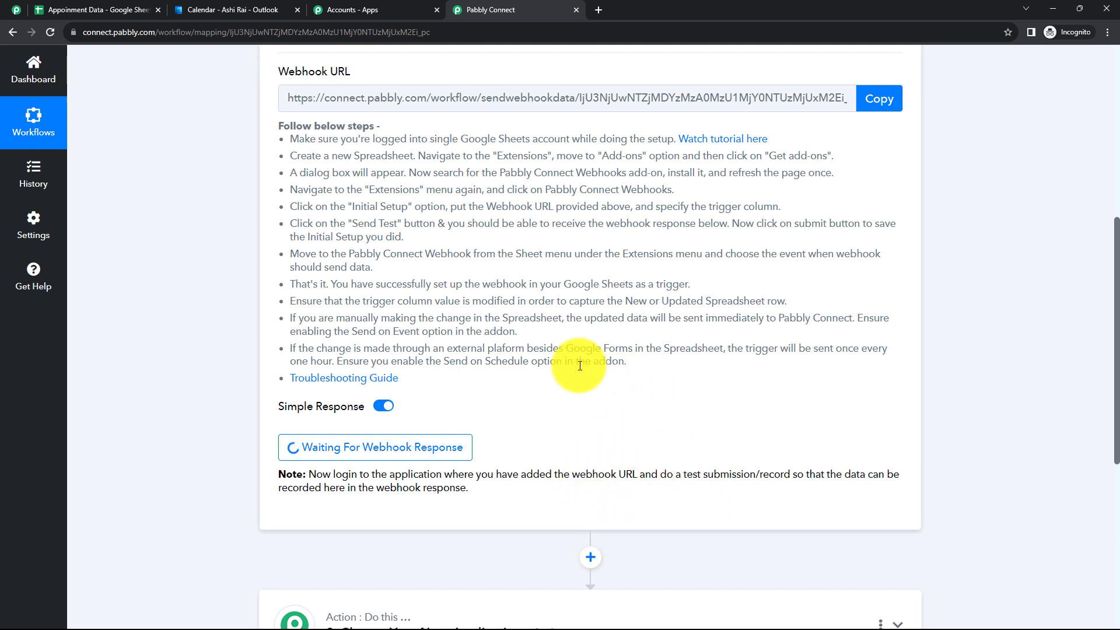
click(111, 12)
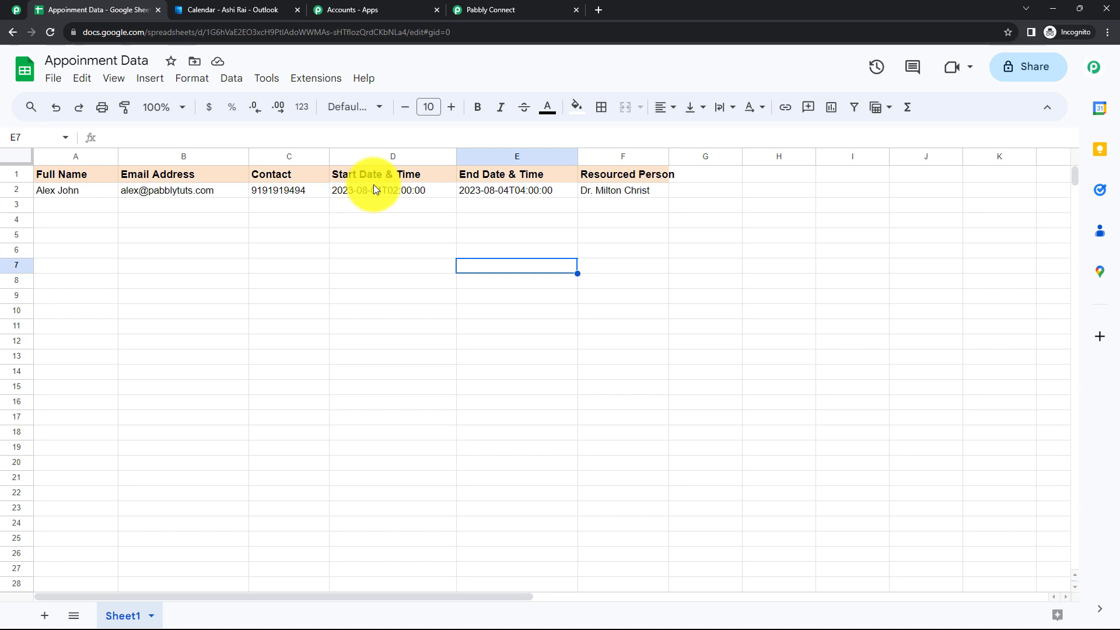
Auto-fit column F to the Resourced Person header and inspect the D2 and E2 date-times
double_click(667, 151)
click(651, 247)
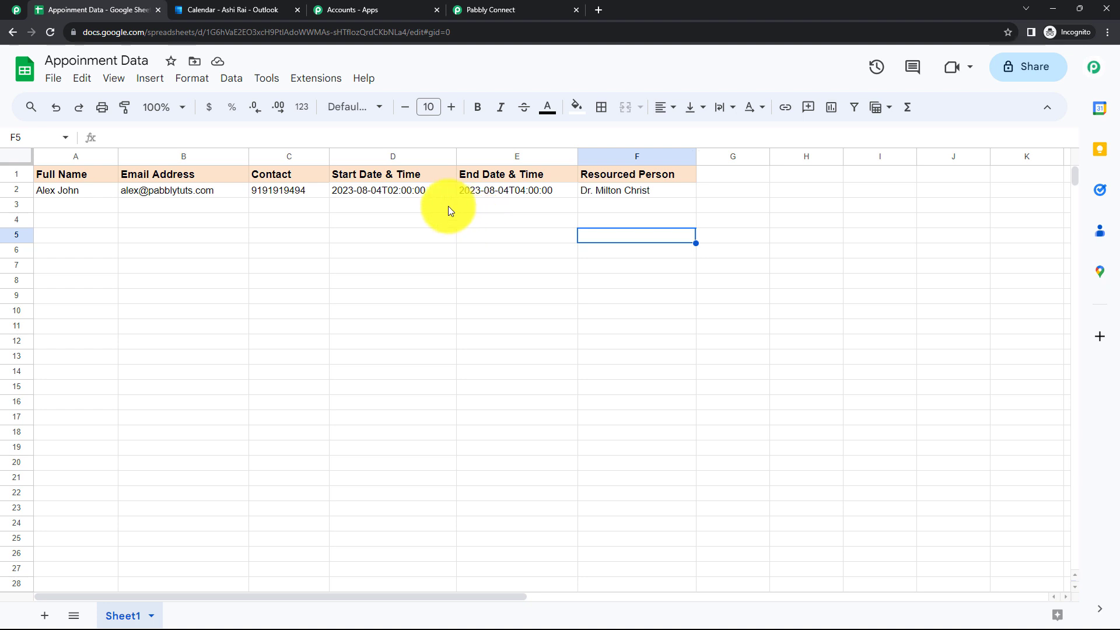
click(380, 190)
click(516, 190)
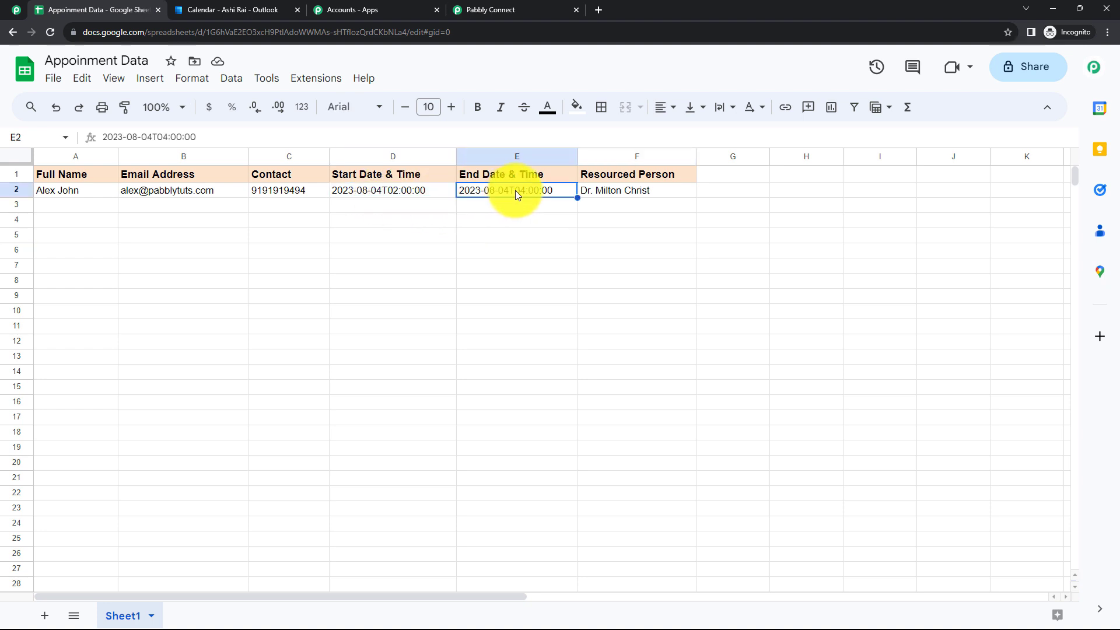
click(508, 203)
click(432, 212)
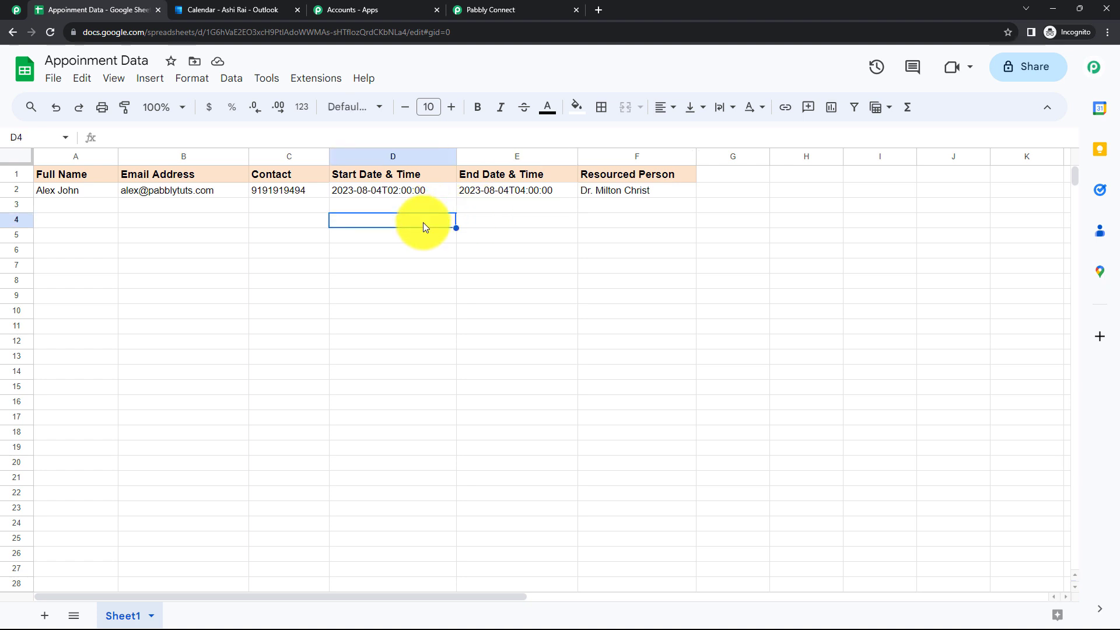
click(505, 232)
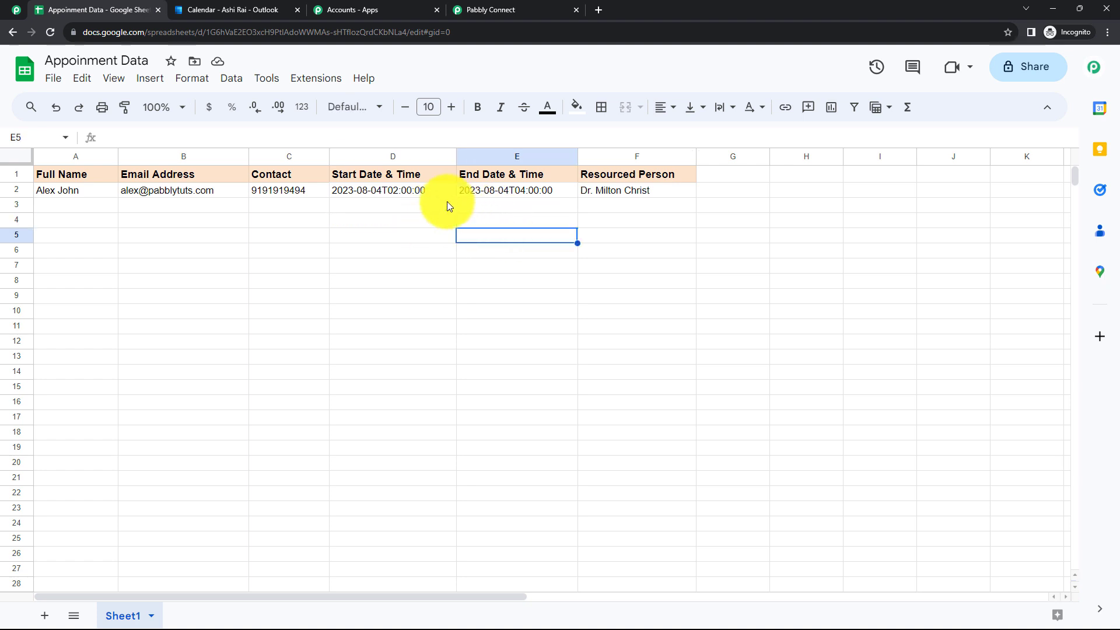
Re-check the start and end date-time formats in D2 and E2, then open Extensions
click(403, 191)
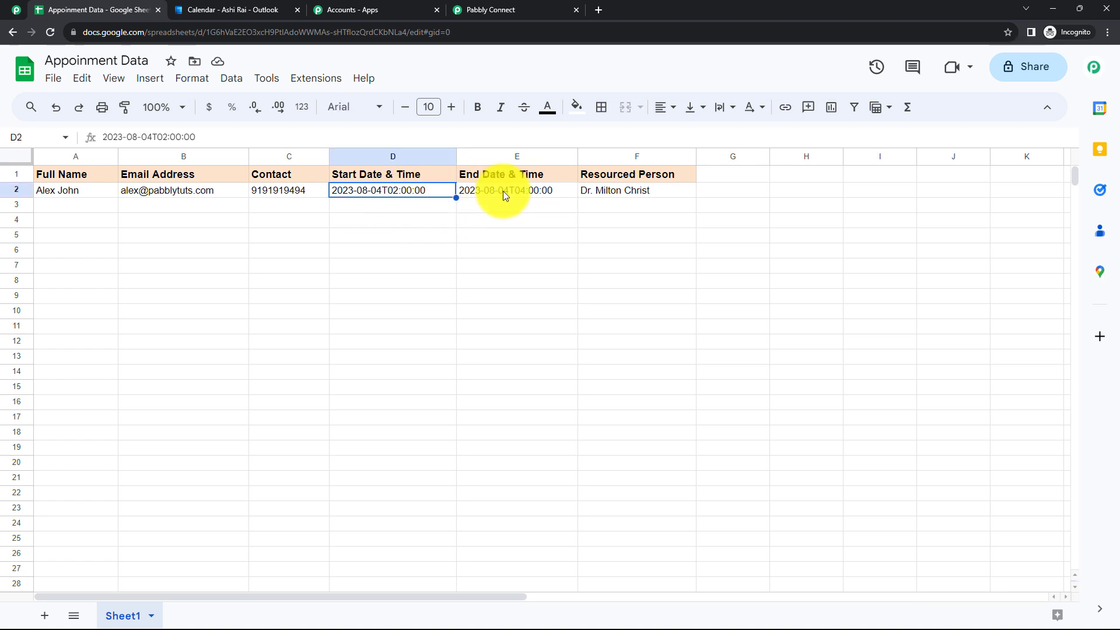
click(503, 194)
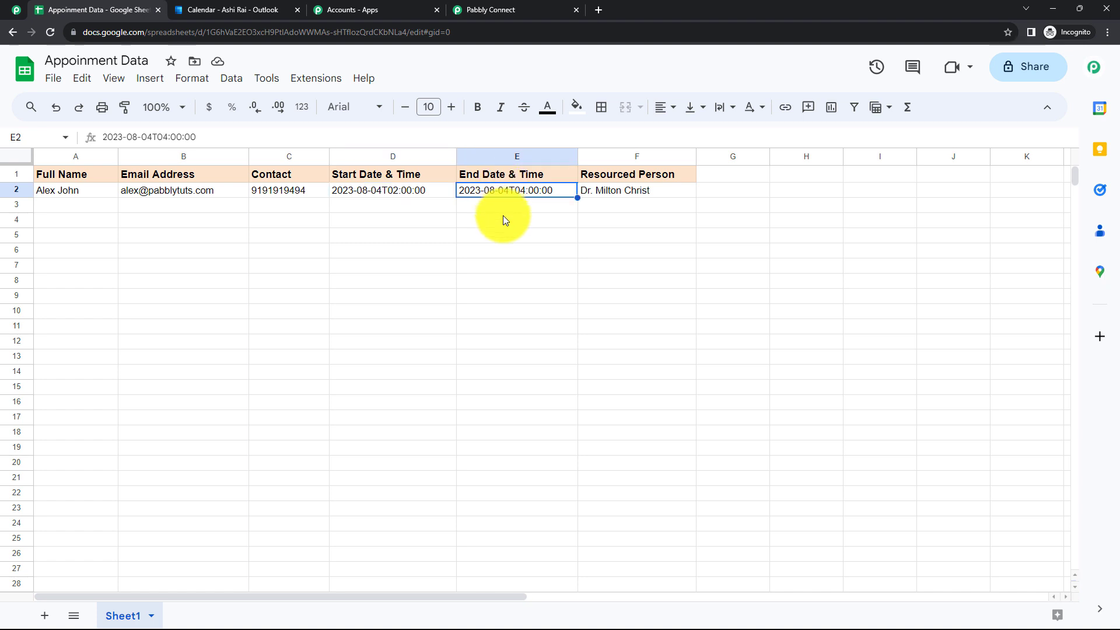
click(503, 217)
click(407, 191)
click(412, 217)
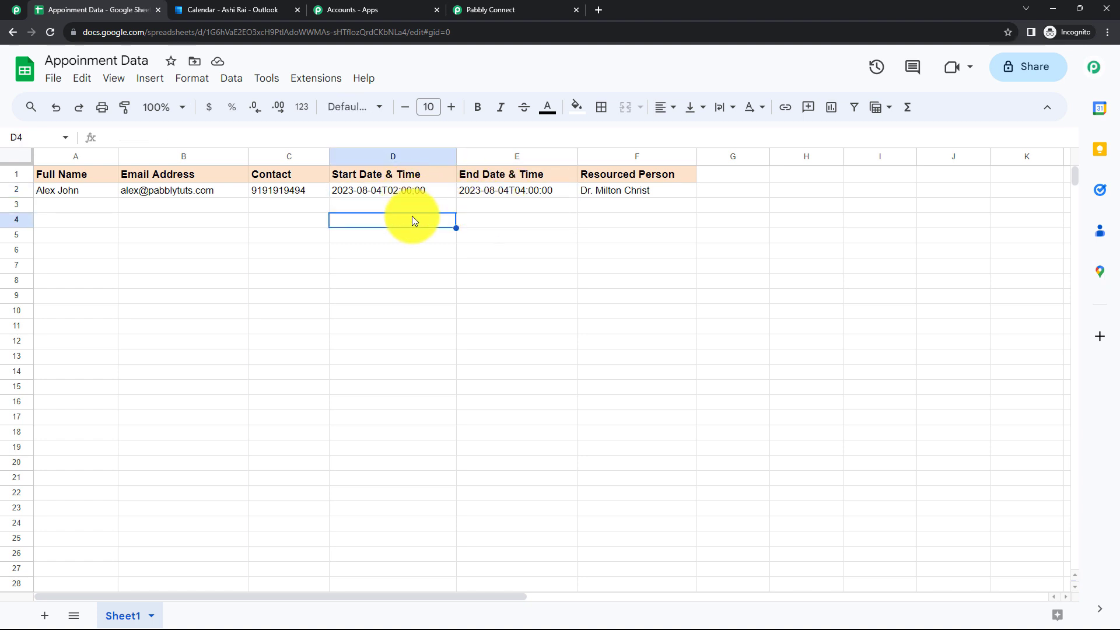
click(502, 219)
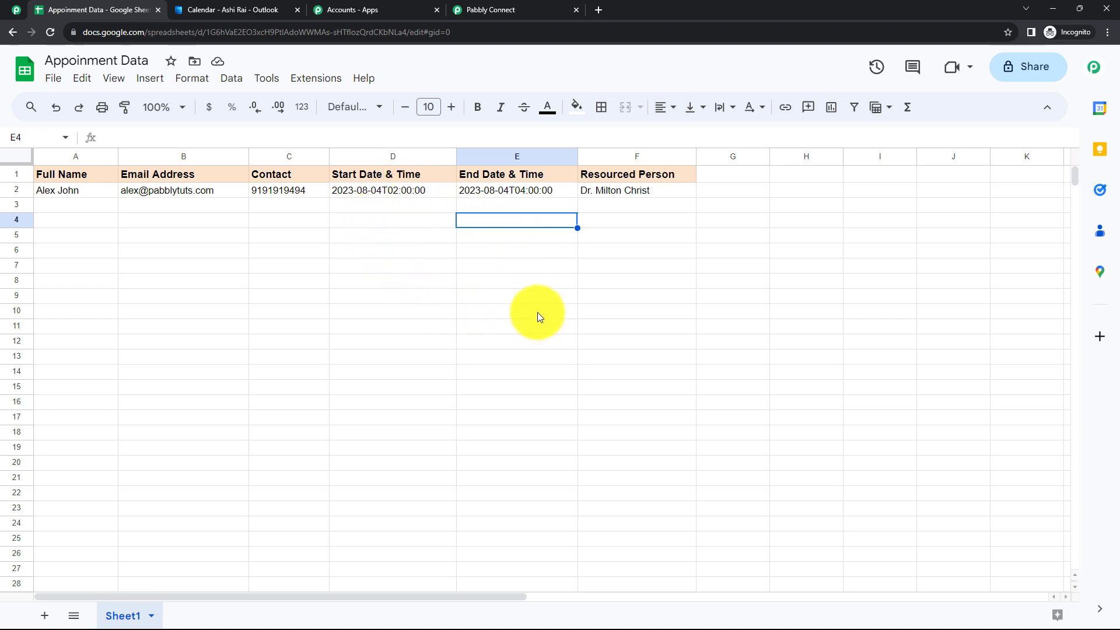
click(372, 191)
click(490, 191)
click(375, 217)
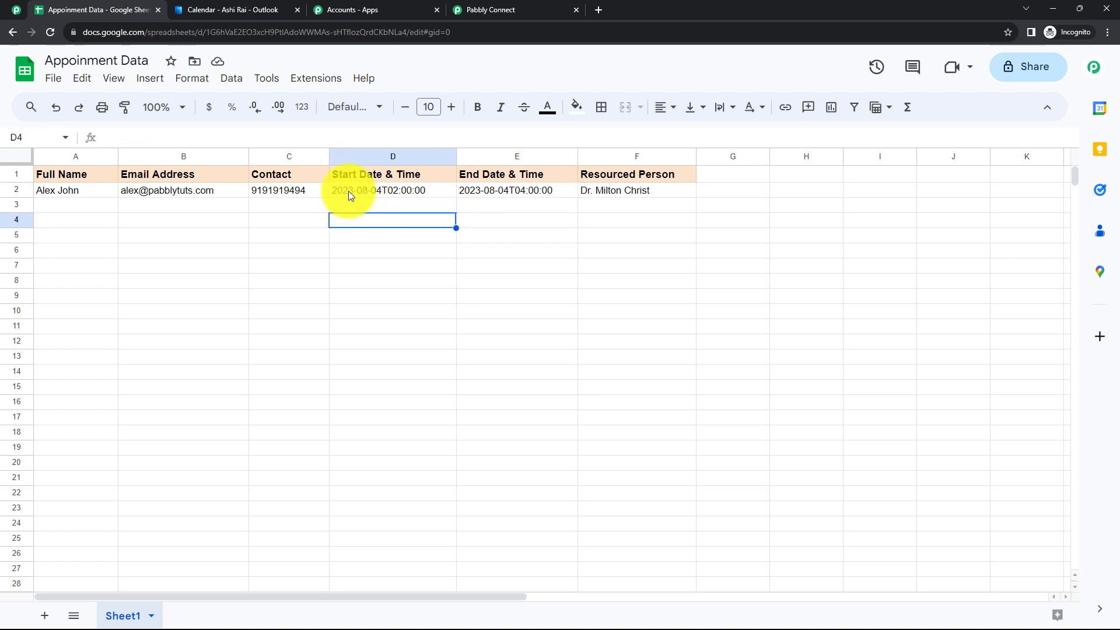
click(344, 193)
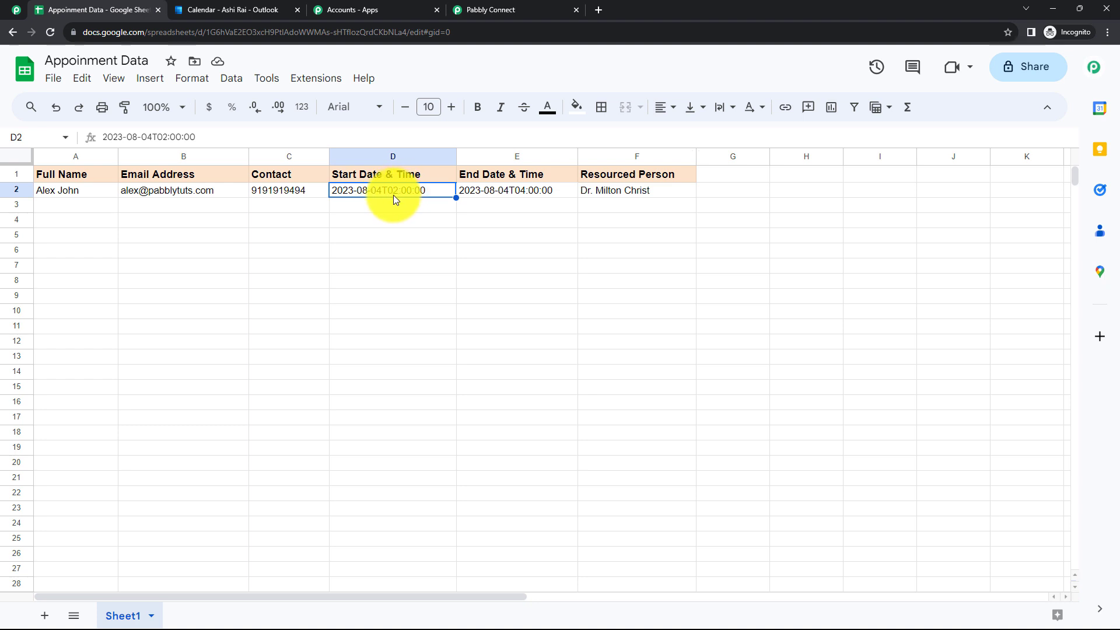
click(415, 224)
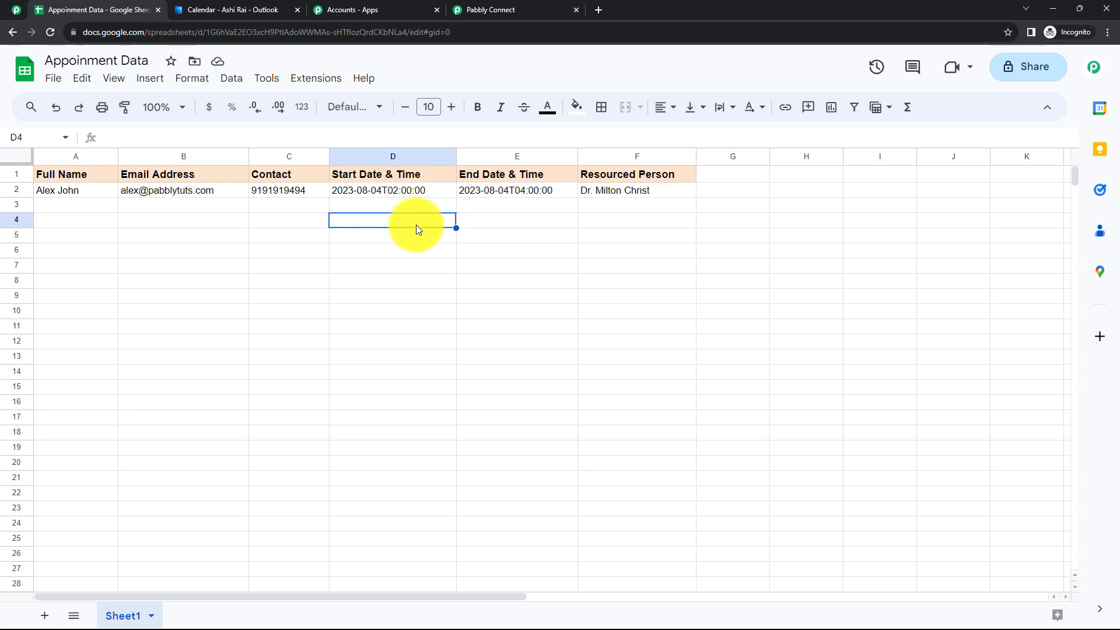
click(398, 195)
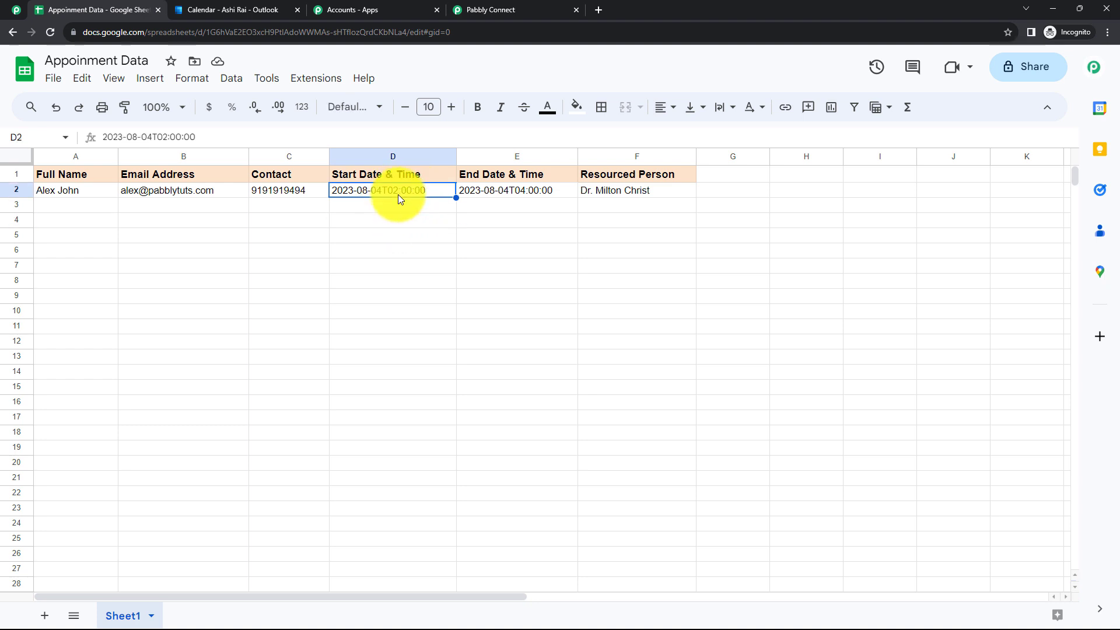
click(523, 196)
click(490, 240)
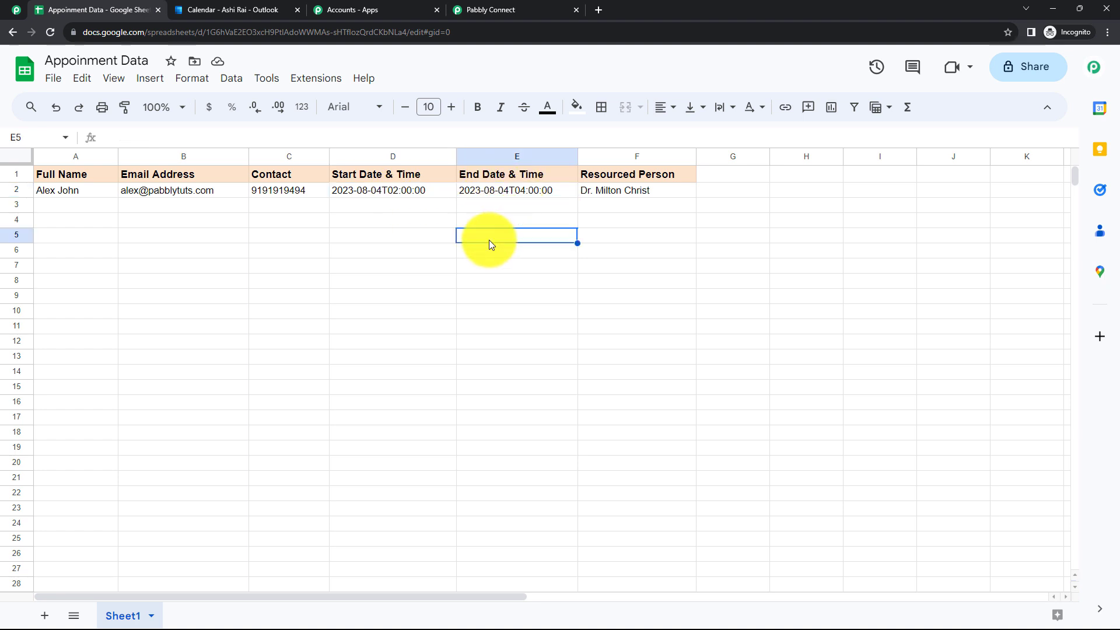
click(394, 241)
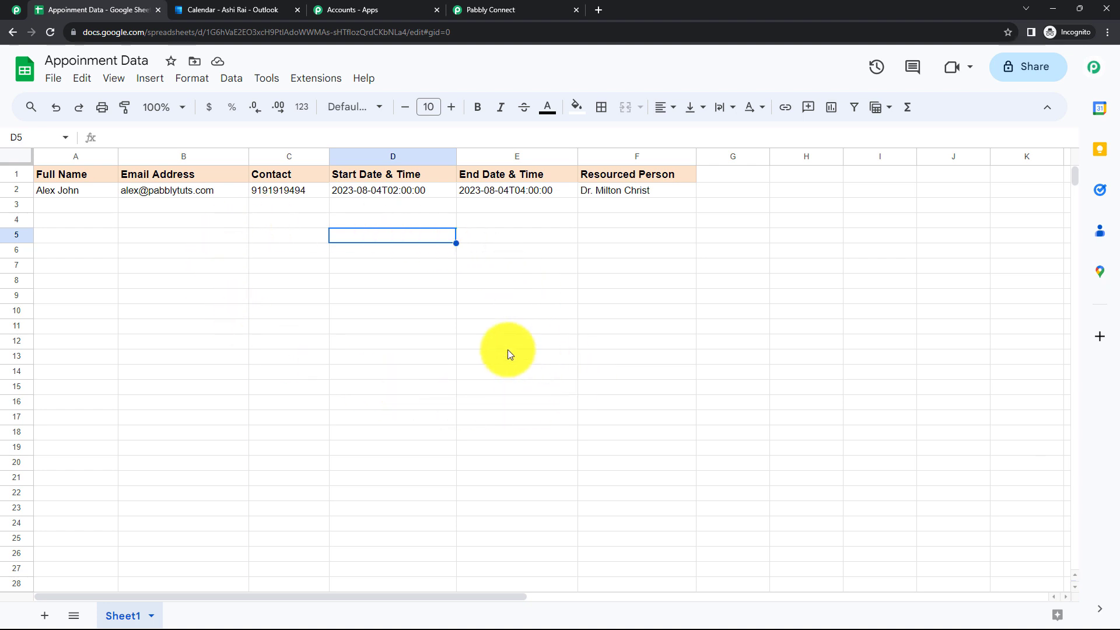
click(311, 80)
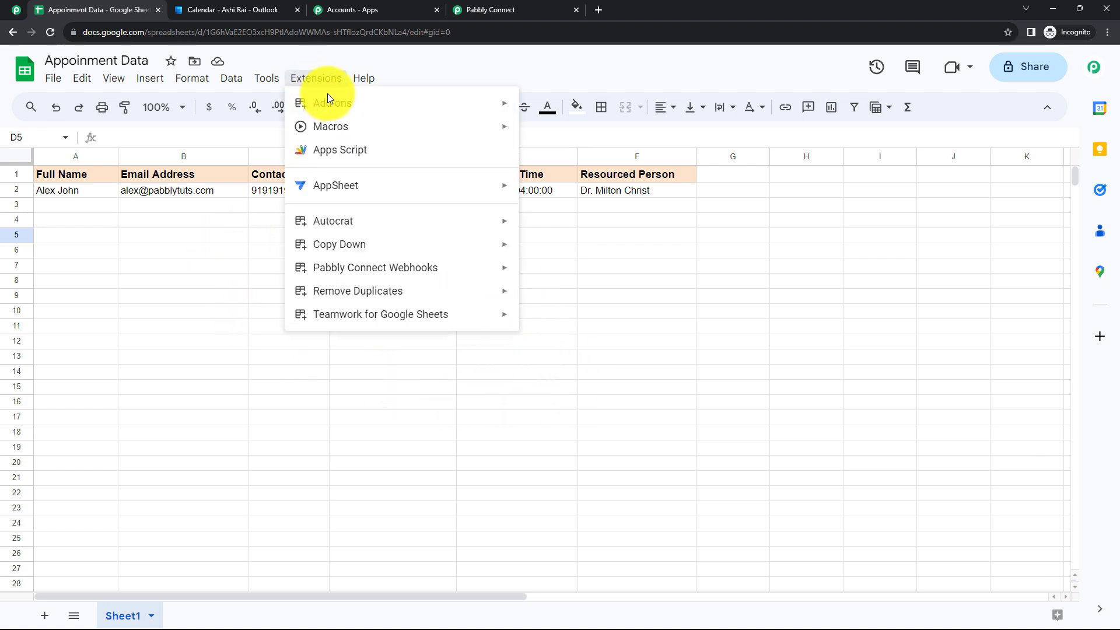
Look up the Pabbly Connect Webhooks add-on in the add-ons marketplace
mouse_move(339, 108)
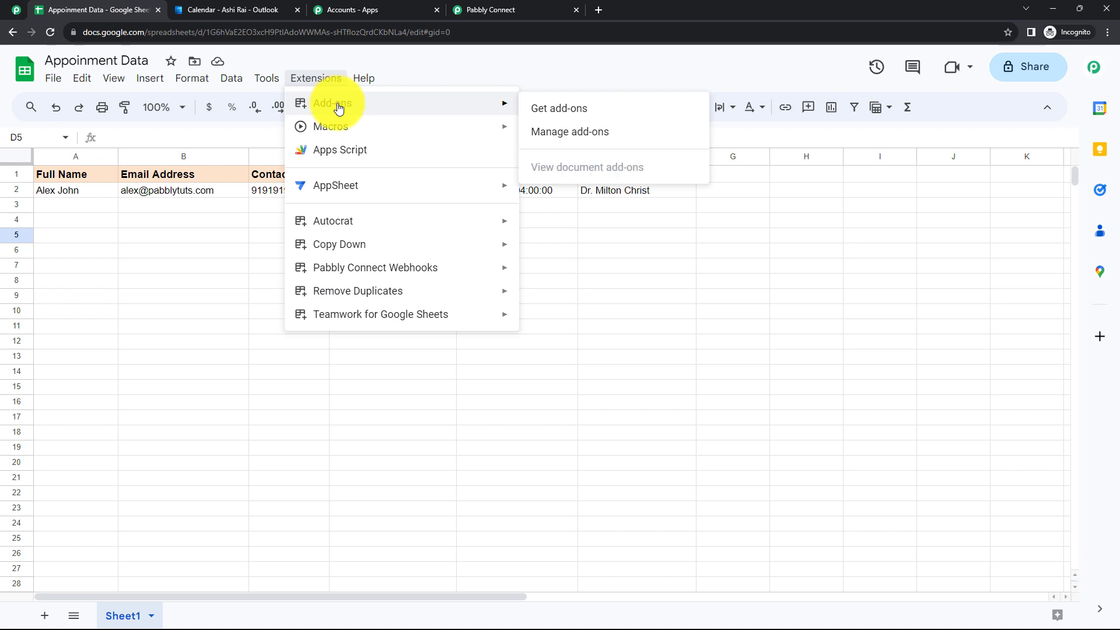
click(547, 107)
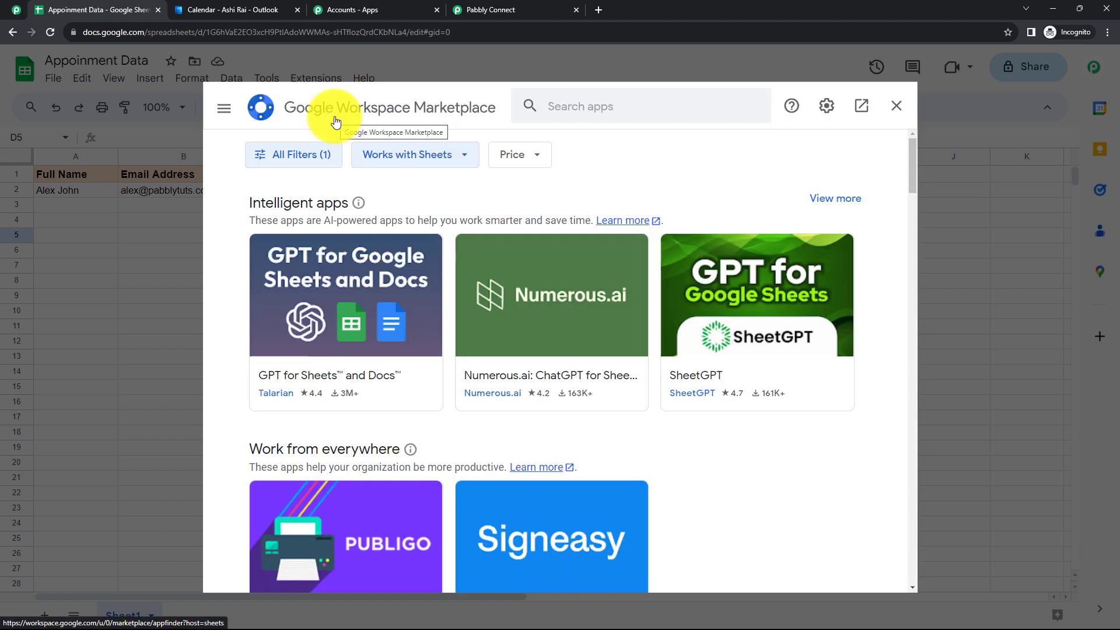
click(603, 101)
text(pabbly)
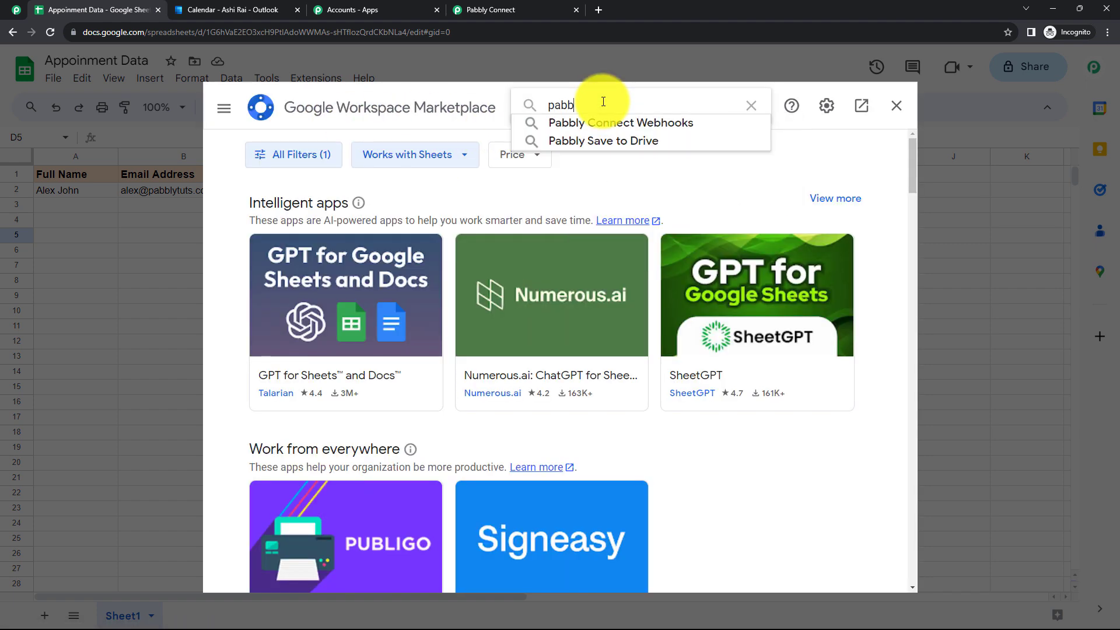
click(585, 123)
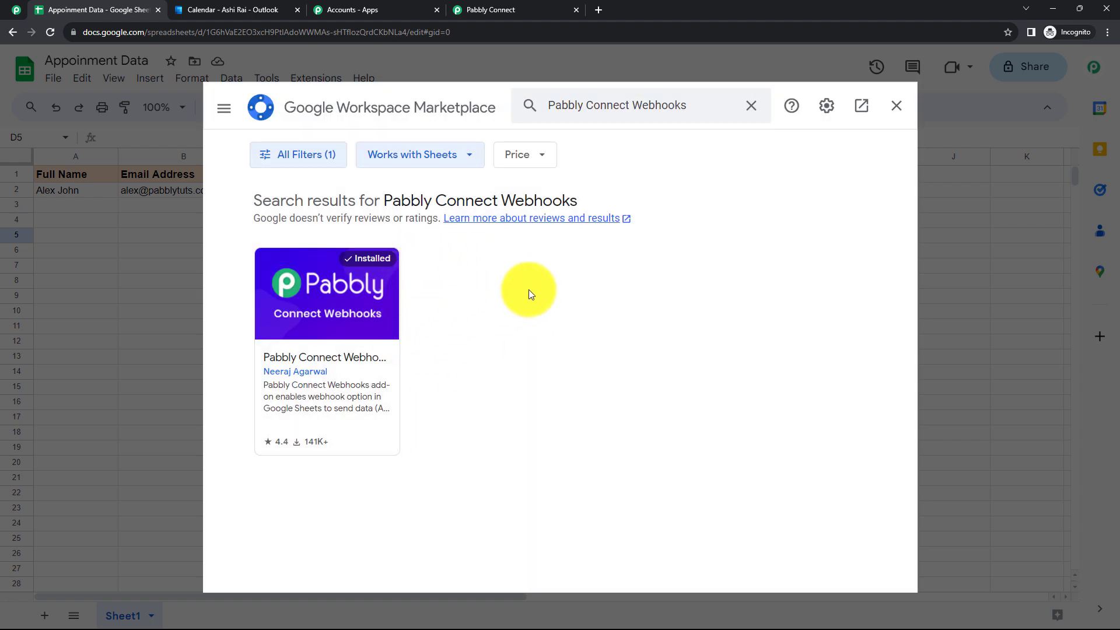
click(896, 107)
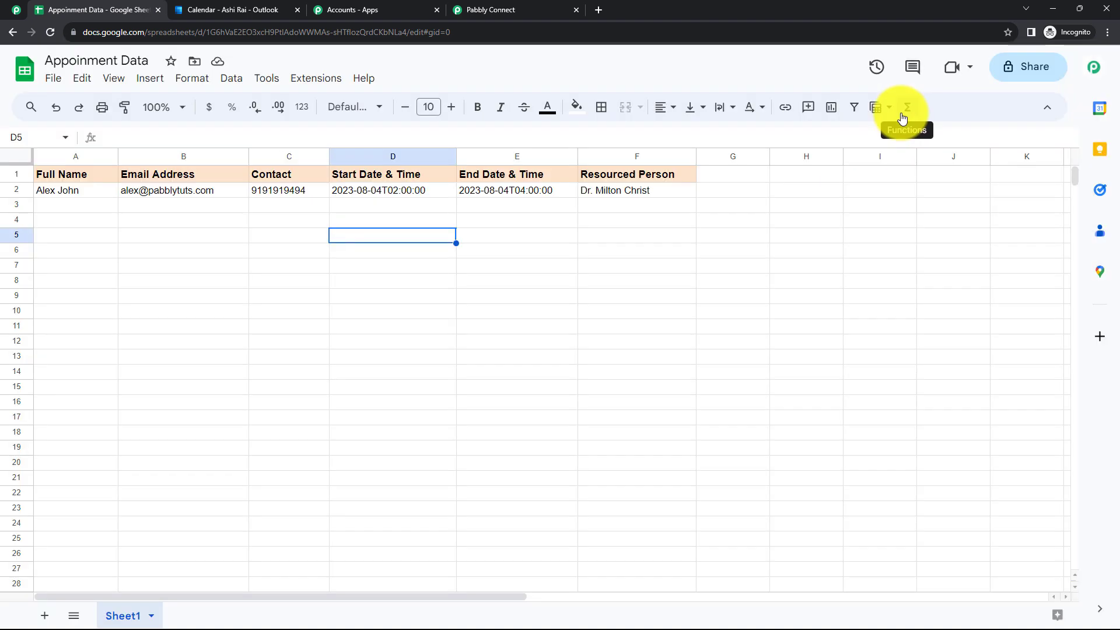
Launch Pabbly Connect Webhooks Initial Setup and move the form beside the sheet data
click(598, 318)
click(315, 79)
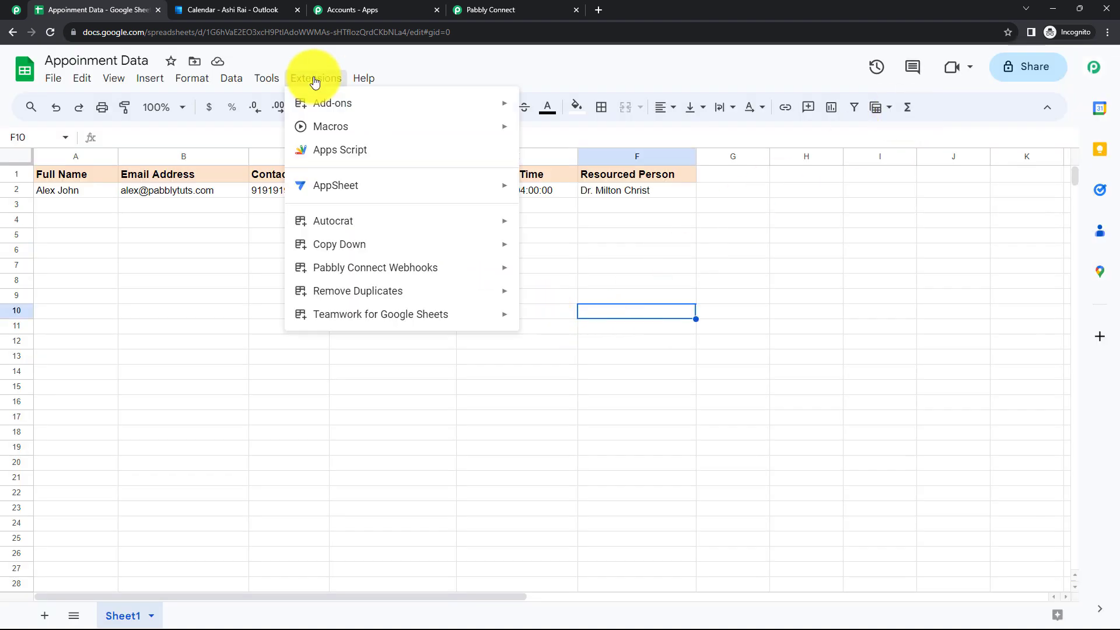
mouse_move(363, 272)
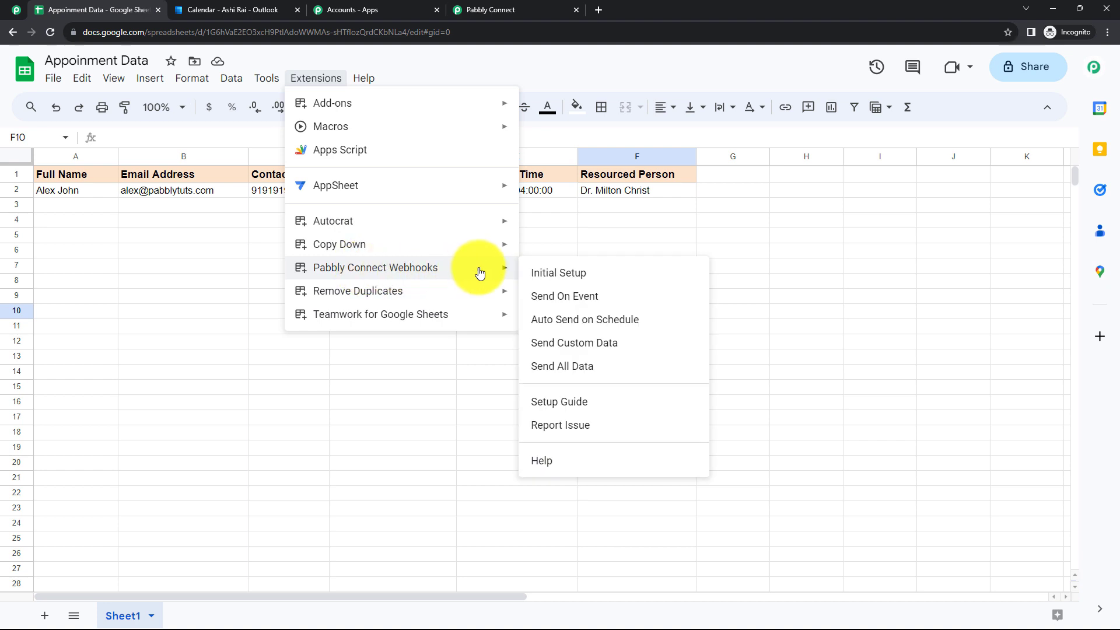
click(580, 277)
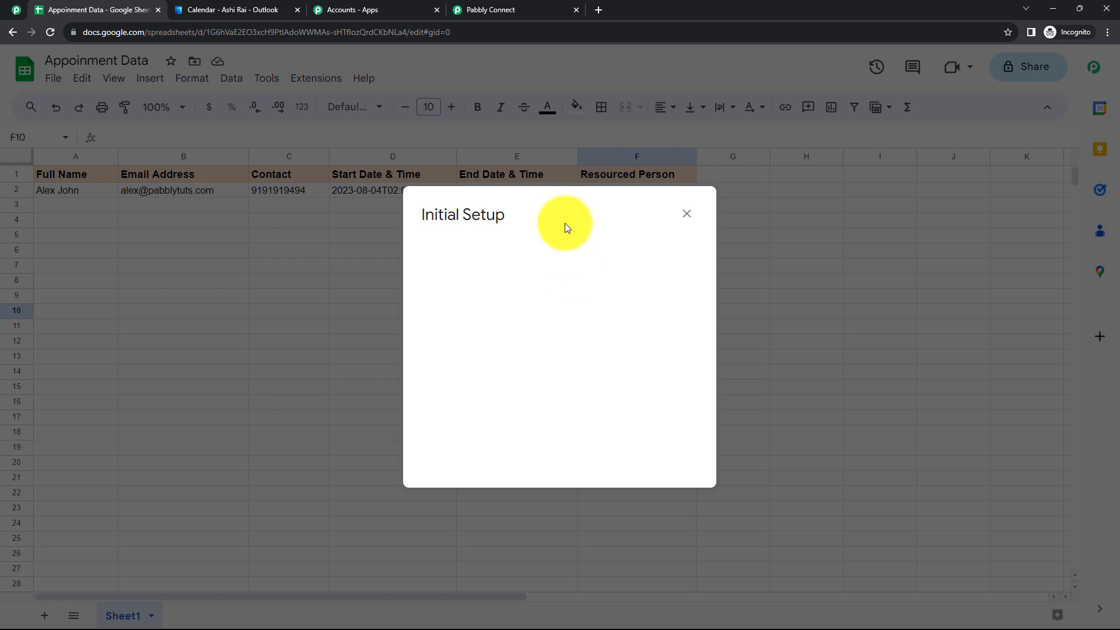
drag(561, 206, 881, 184)
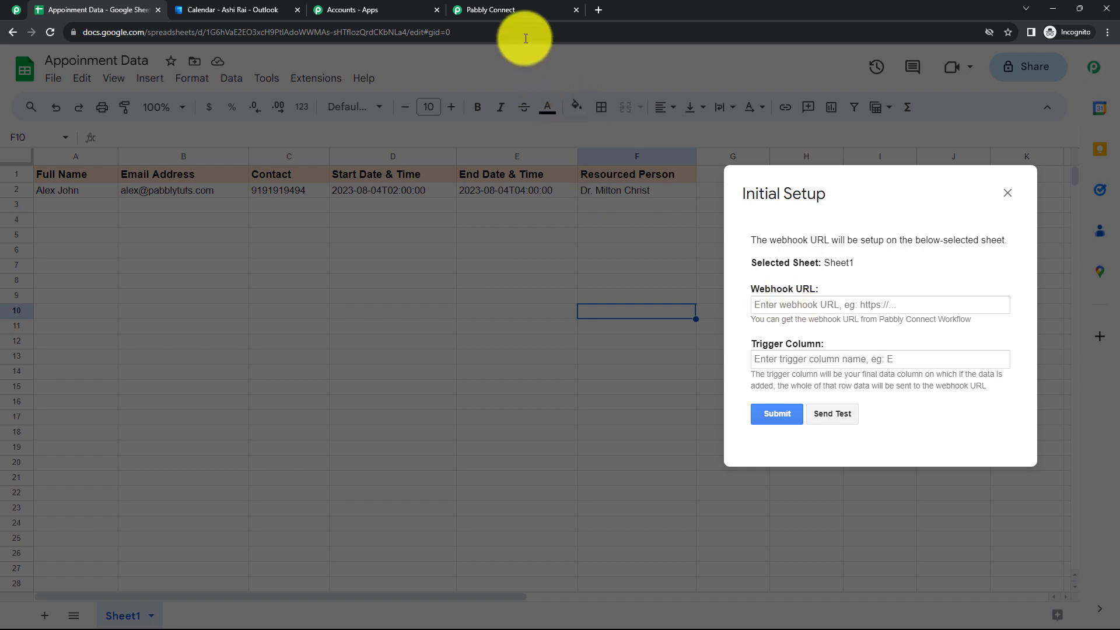
Paste the workflow's webhook URL into the setup form's Webhook URL field
click(506, 13)
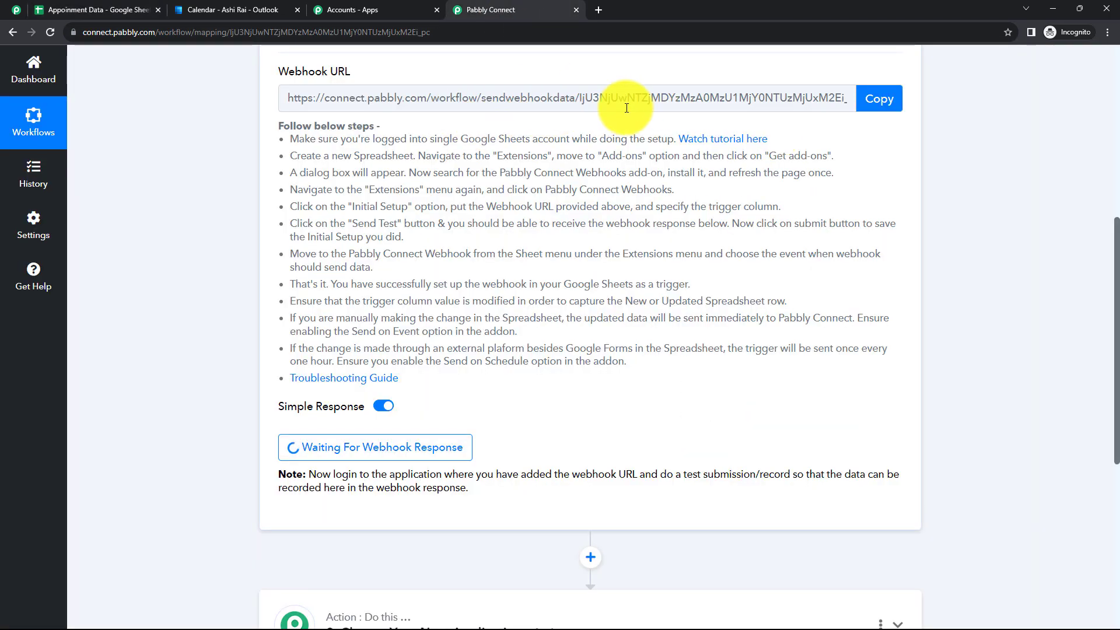
click(878, 103)
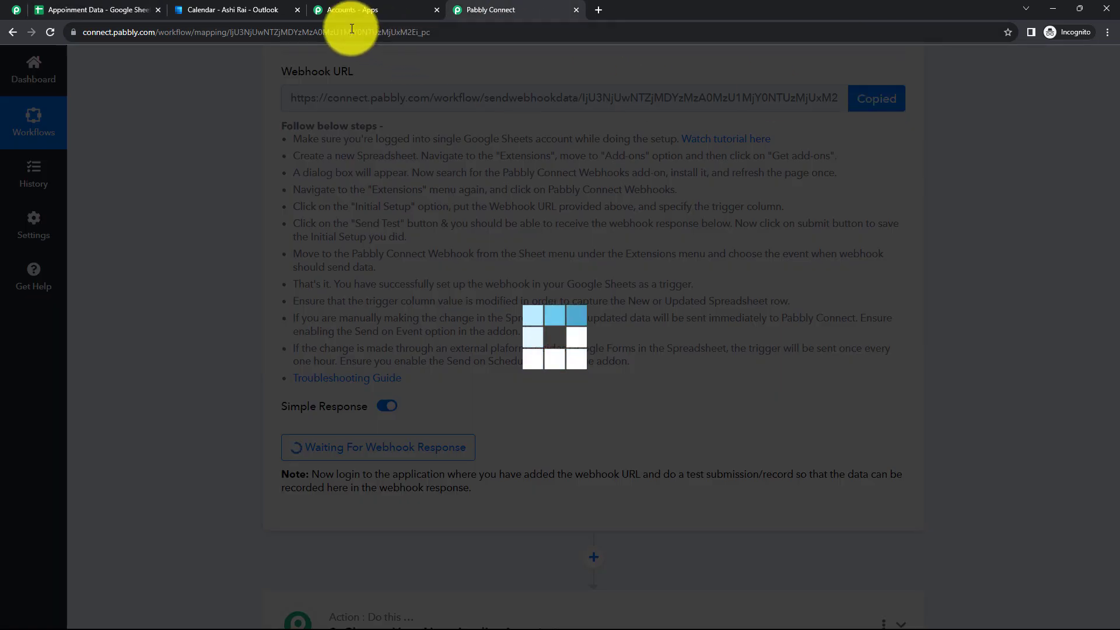
click(98, 10)
click(776, 302)
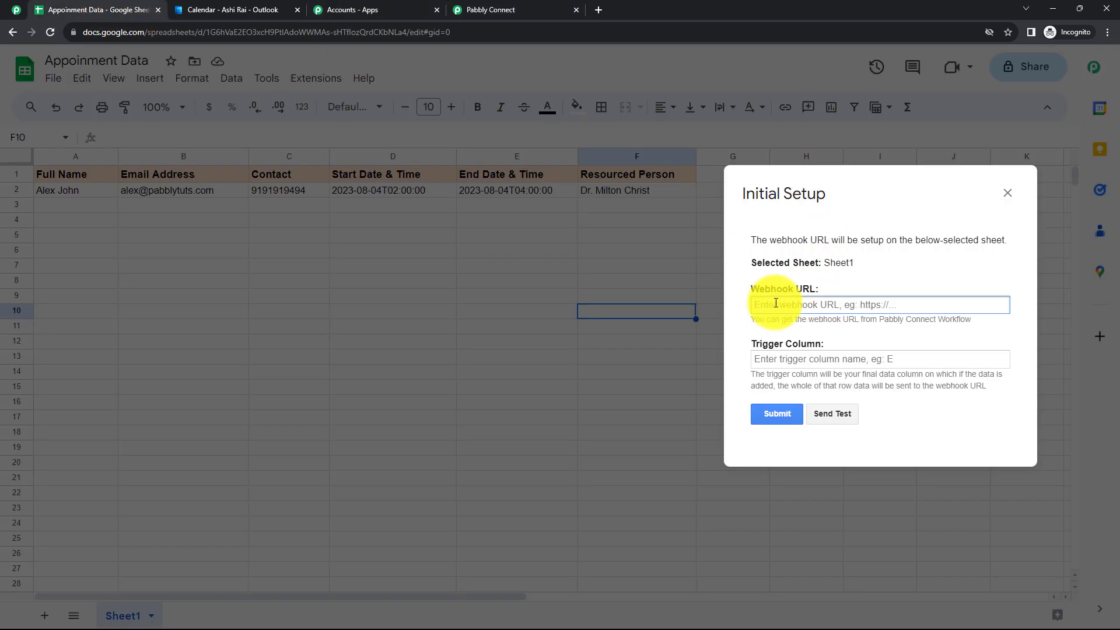
key(ctrl+v)
Set Trigger Column to F, send the test data, submit and close the form
click(791, 362)
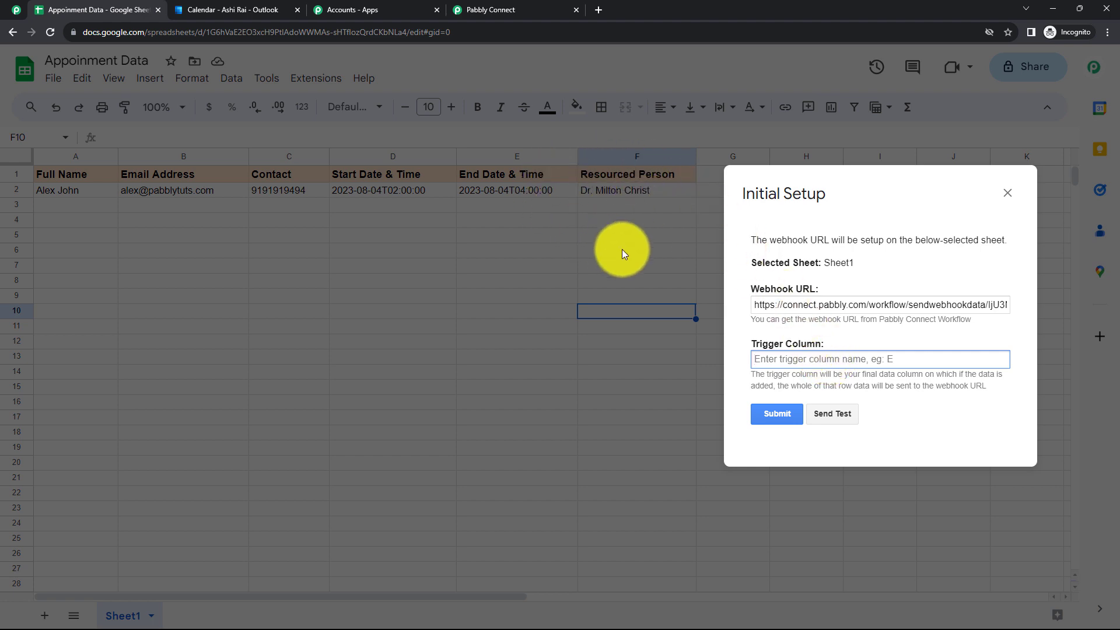
text(F)
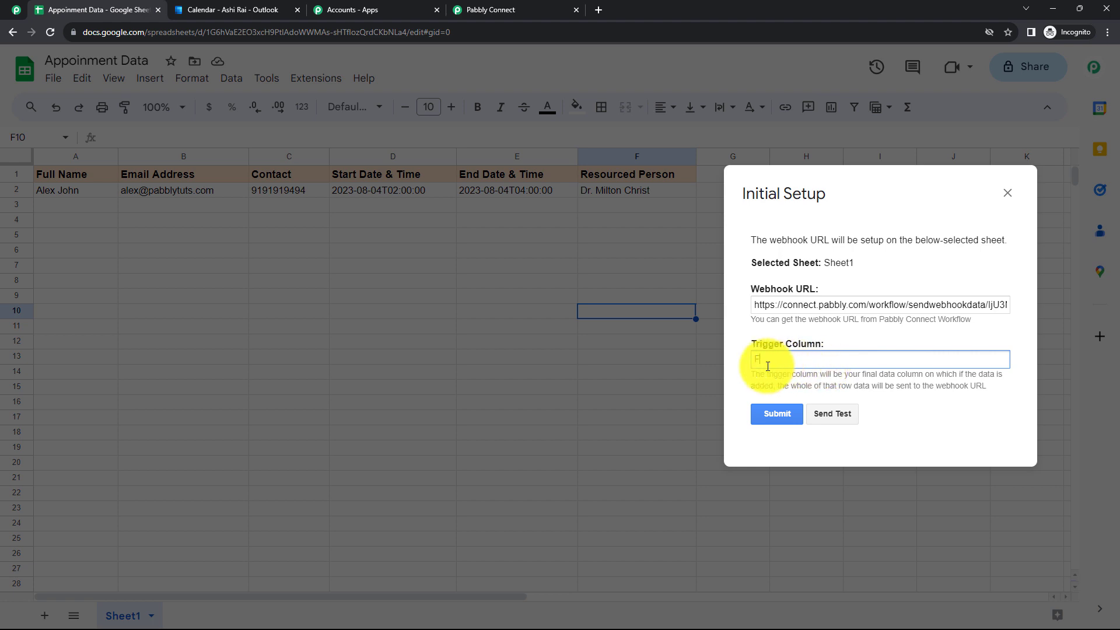
click(841, 415)
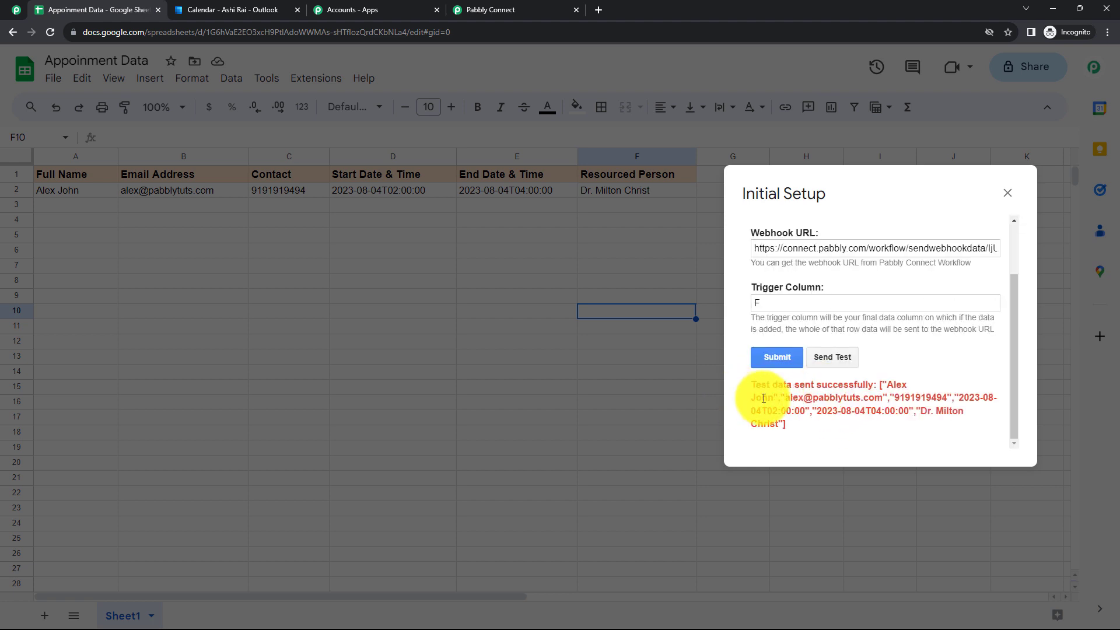
click(774, 357)
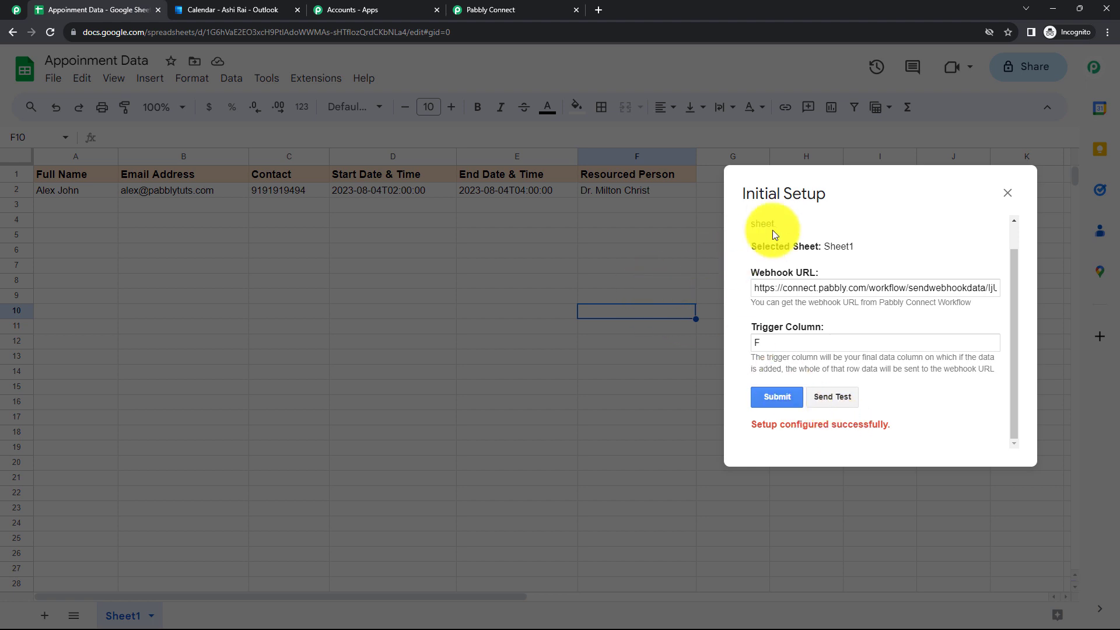
click(1006, 192)
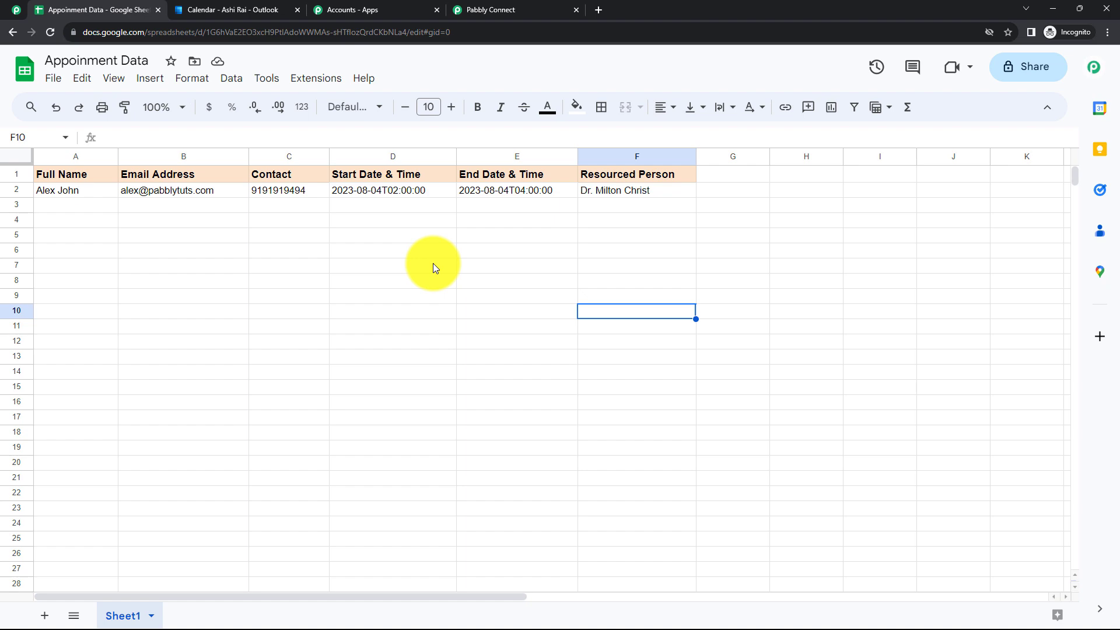
Review the captured test row fields, such as TriggerColumn F, then collapse the trigger step
click(517, 10)
scroll(533, 217, down, 3)
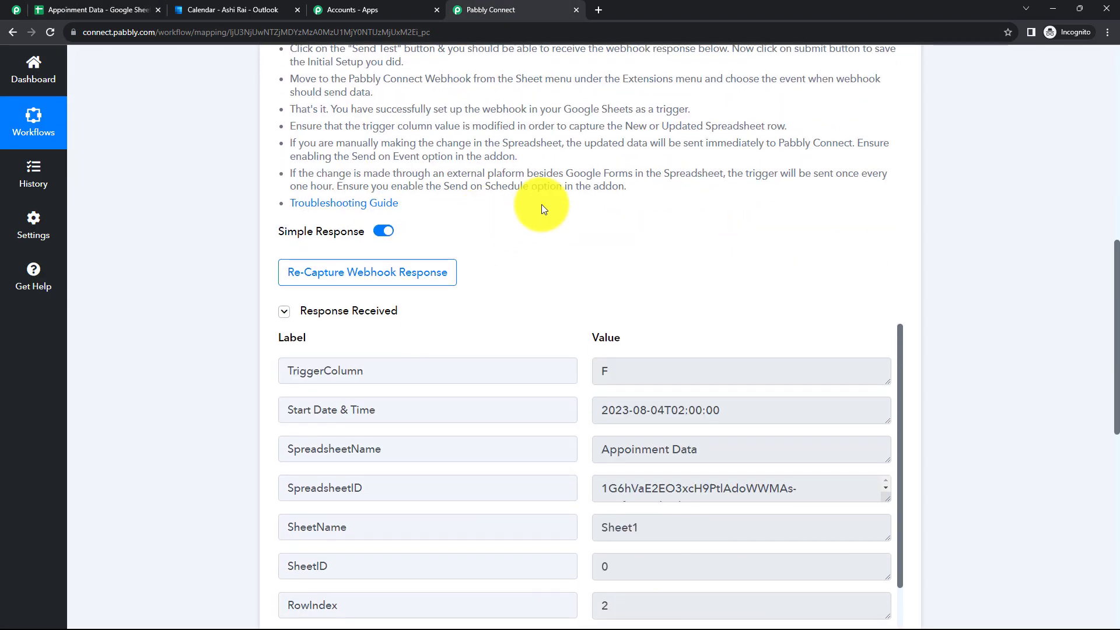
scroll(548, 200, down, 2)
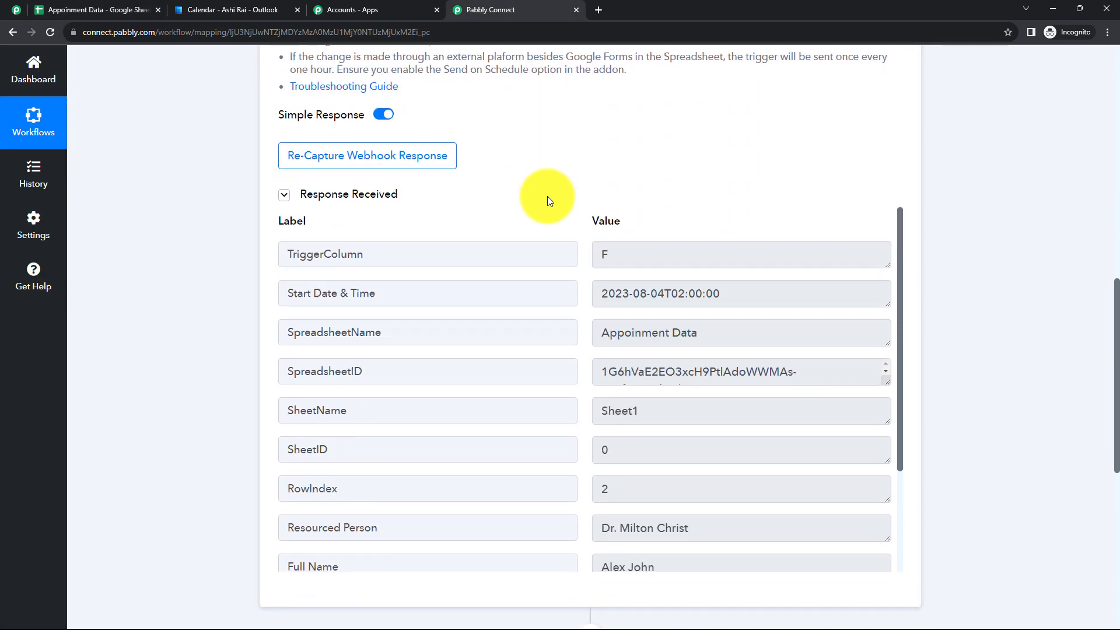
drag(623, 256, 587, 256)
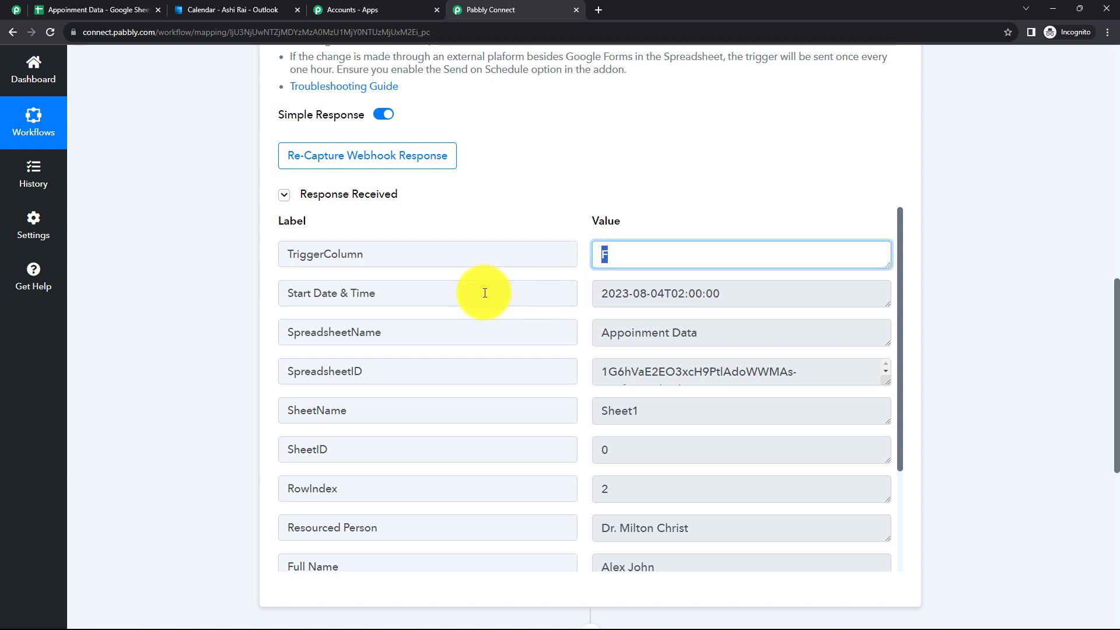
click(400, 293)
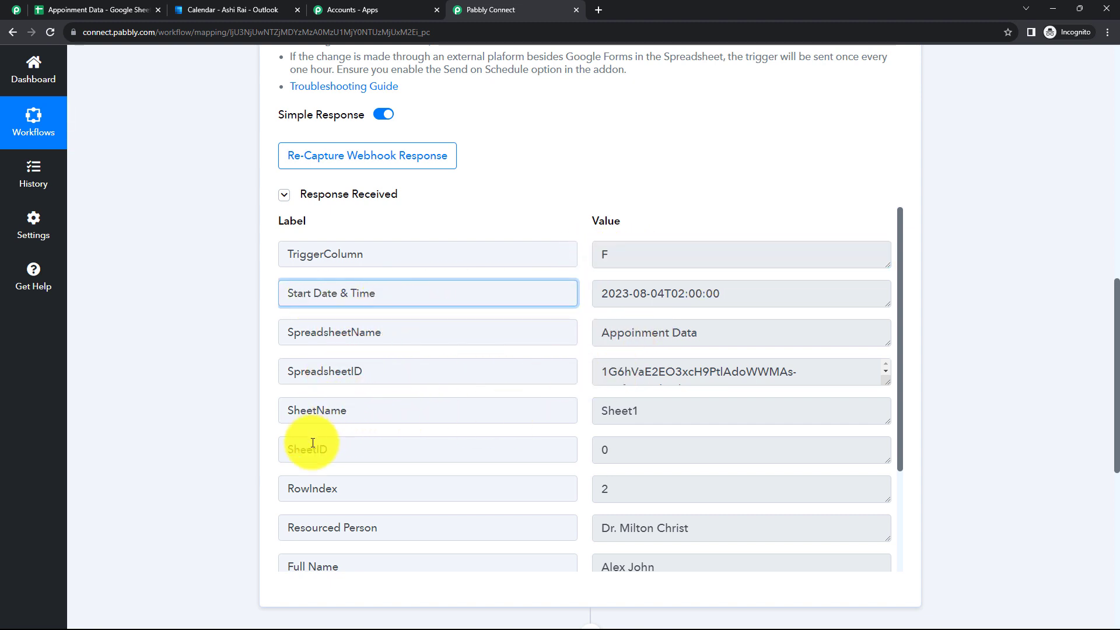
scroll(362, 425, down, 1)
scroll(369, 418, down, 2)
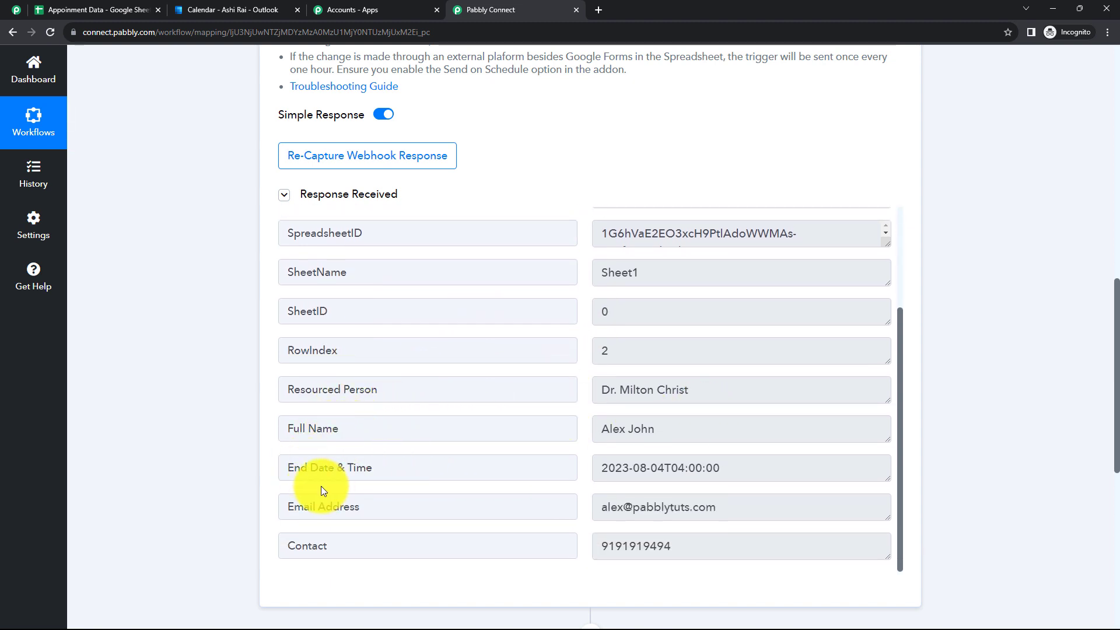
scroll(361, 492, down, 2)
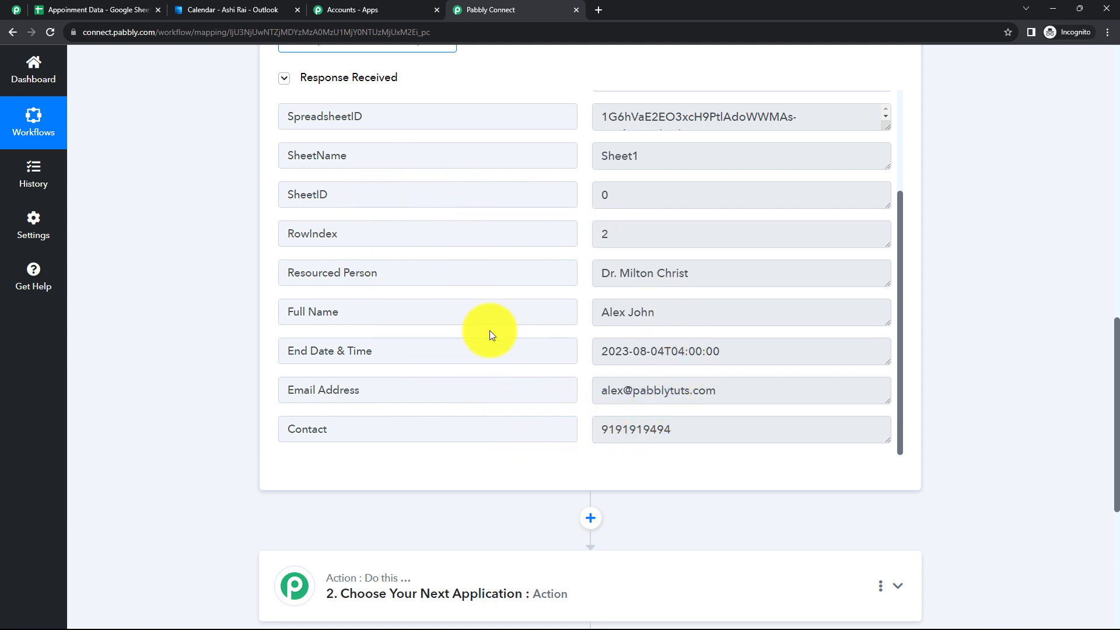
scroll(420, 251, up, 7)
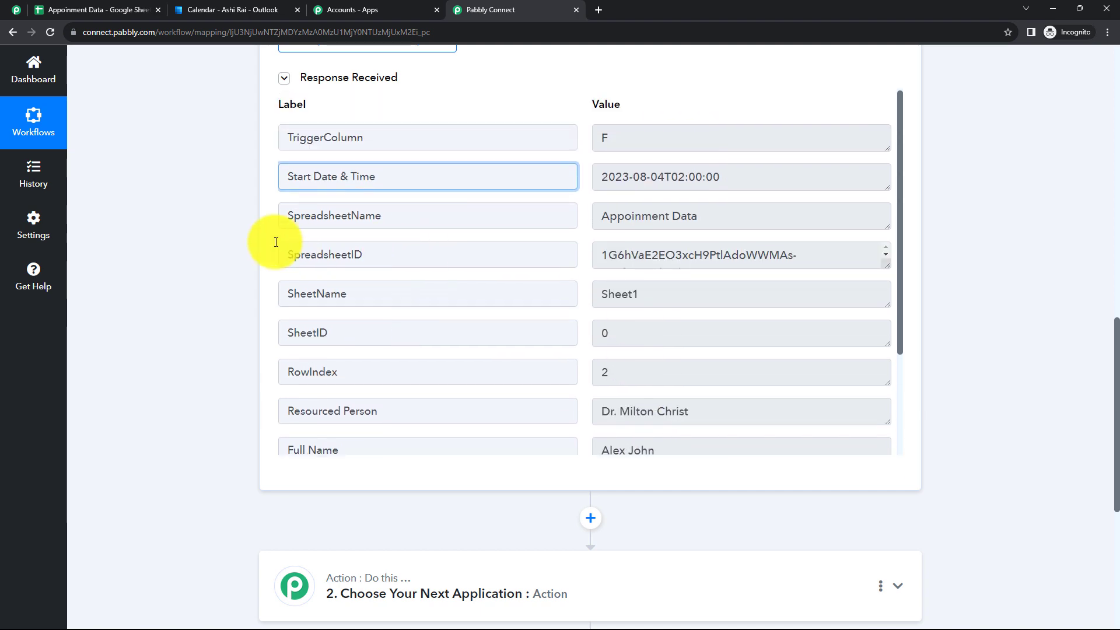
scroll(437, 175, up, 6)
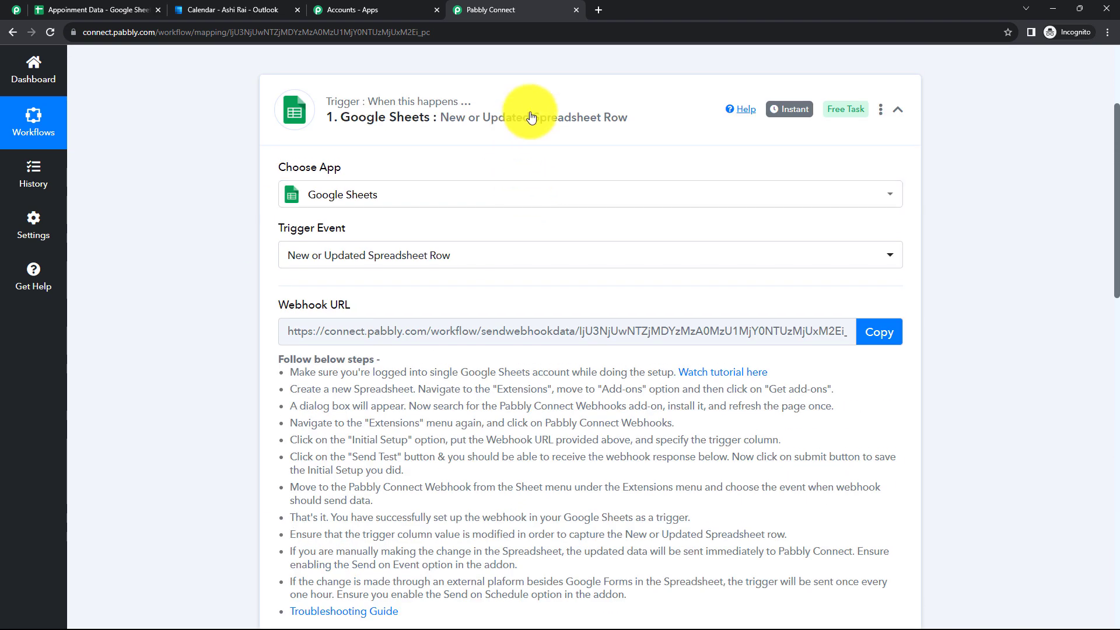
click(529, 117)
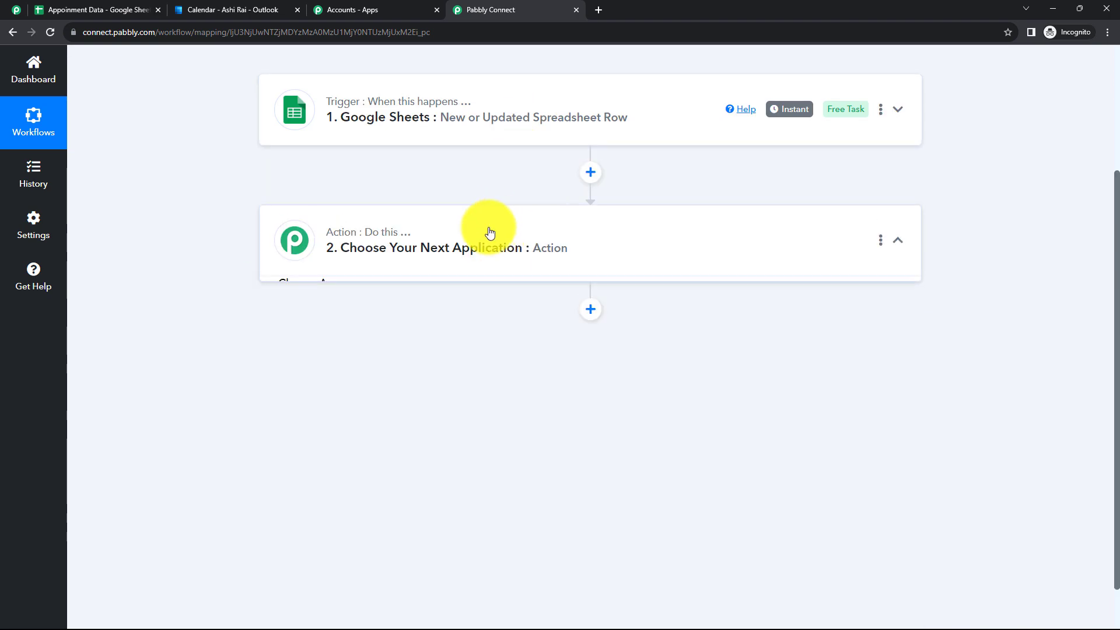
Set action step 2 to Microsoft Office 365 with the Create Event in Calendar event
click(490, 233)
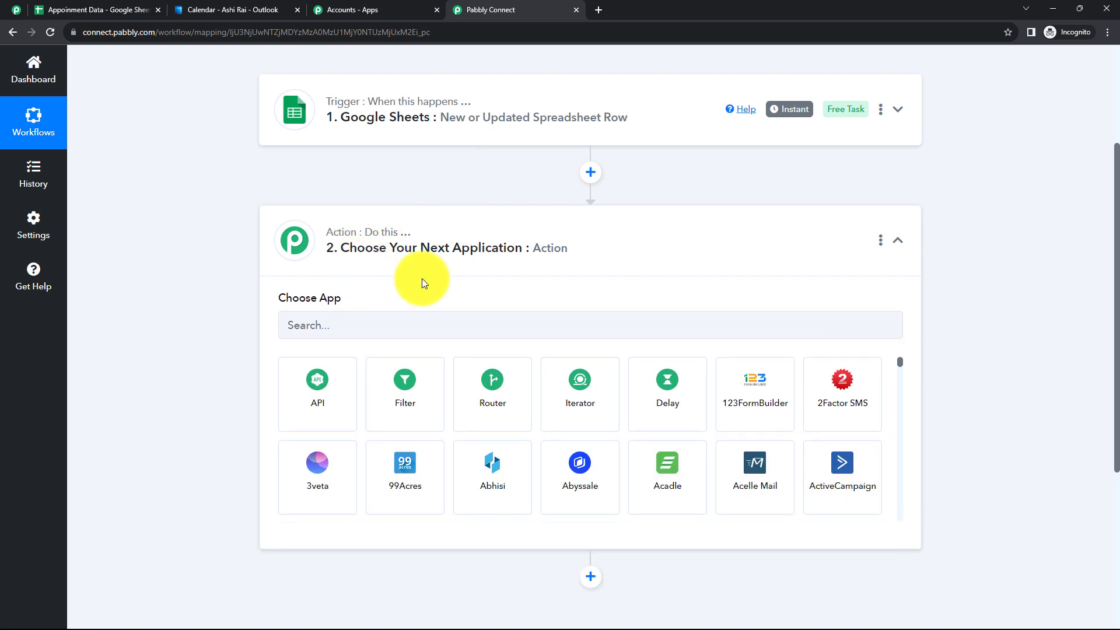
click(423, 320)
text(Microsoft)
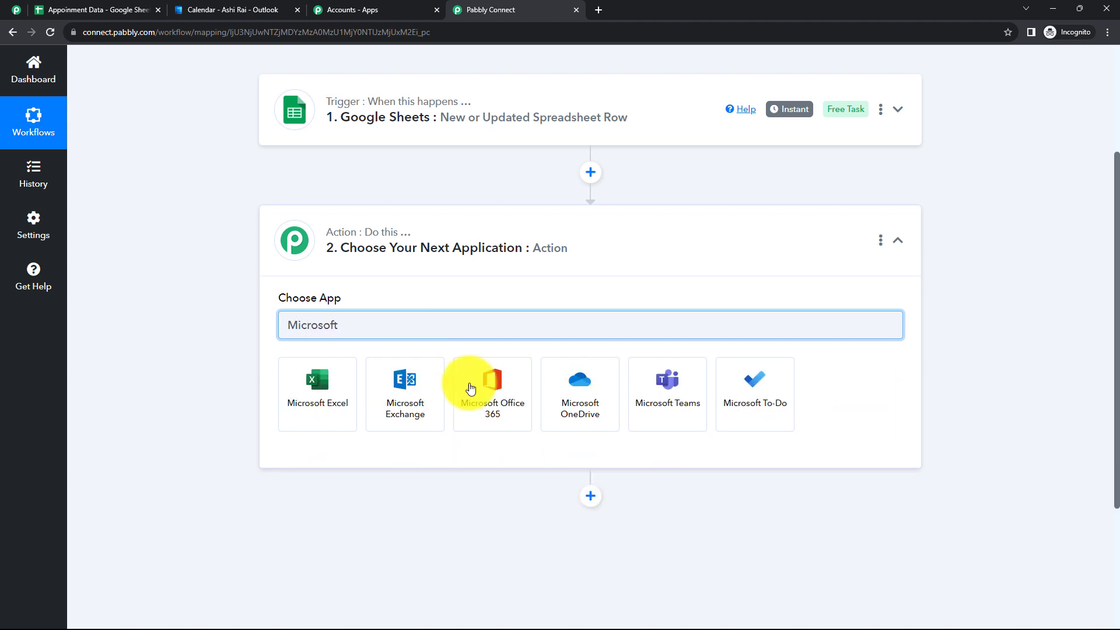
click(502, 413)
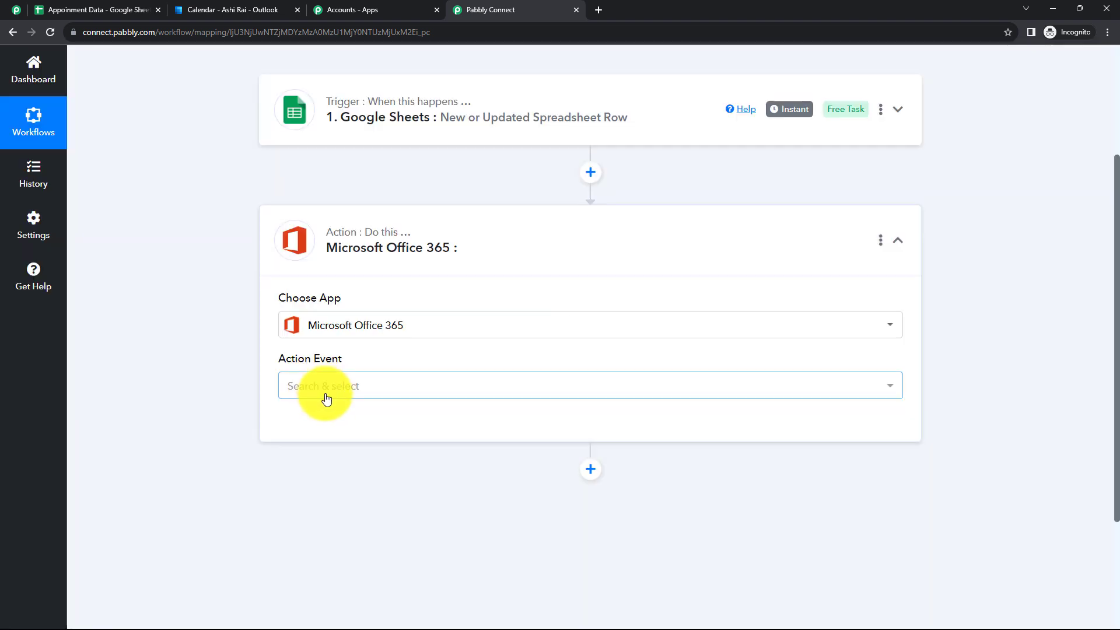
click(324, 393)
scroll(369, 309, down, 2)
click(376, 268)
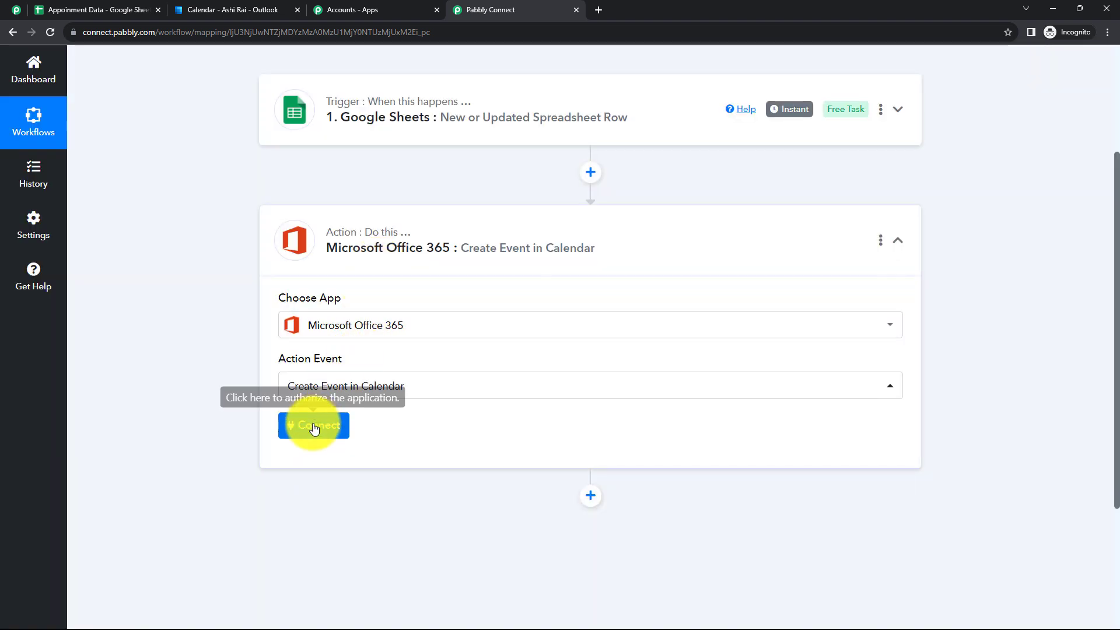
click(315, 427)
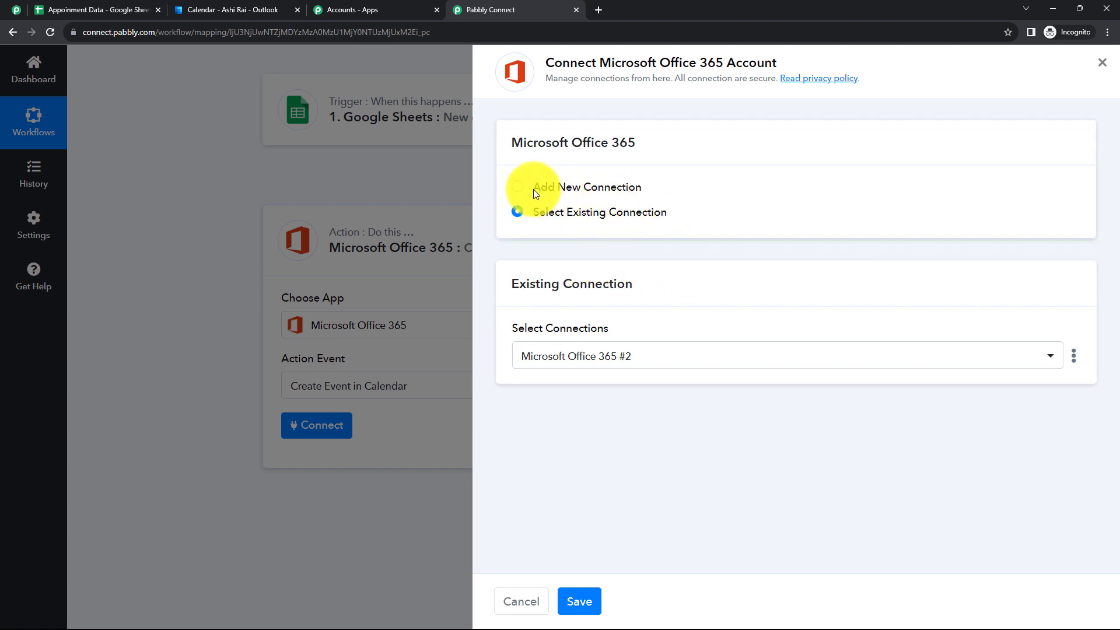
Add a new Microsoft Office 365 connection, accepting the consent prompt and dismissing the success message
click(516, 188)
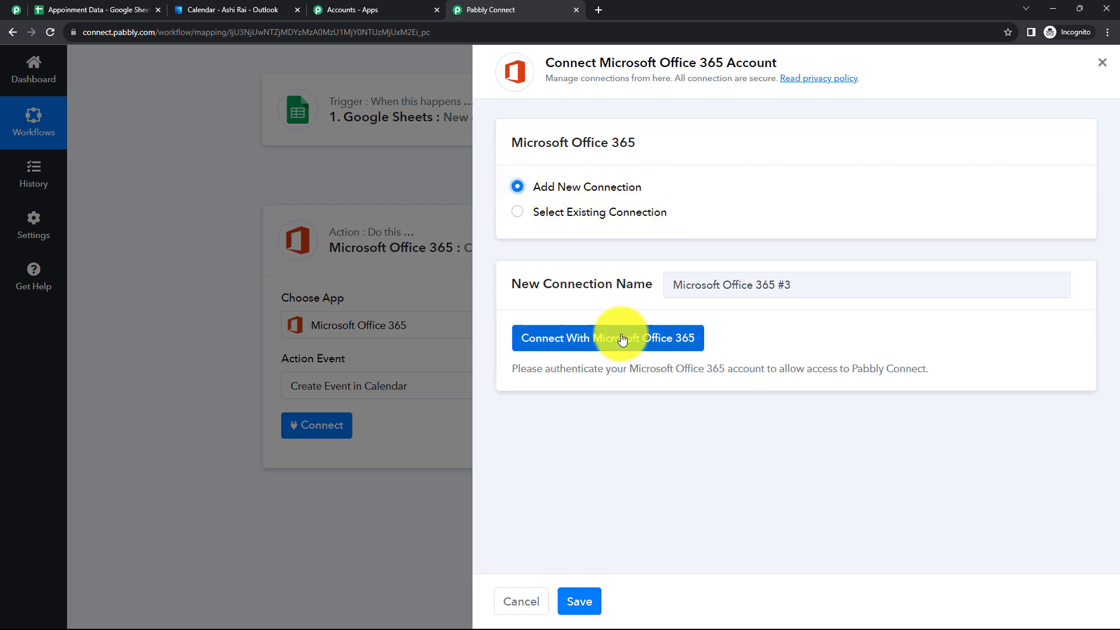
click(612, 338)
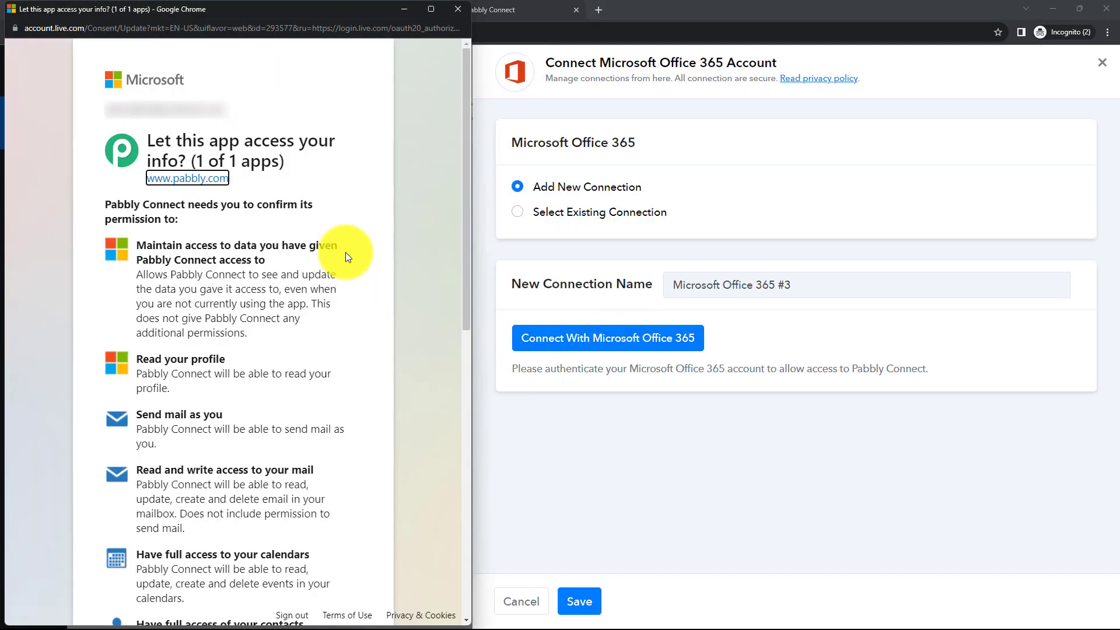
scroll(346, 252, down, 10)
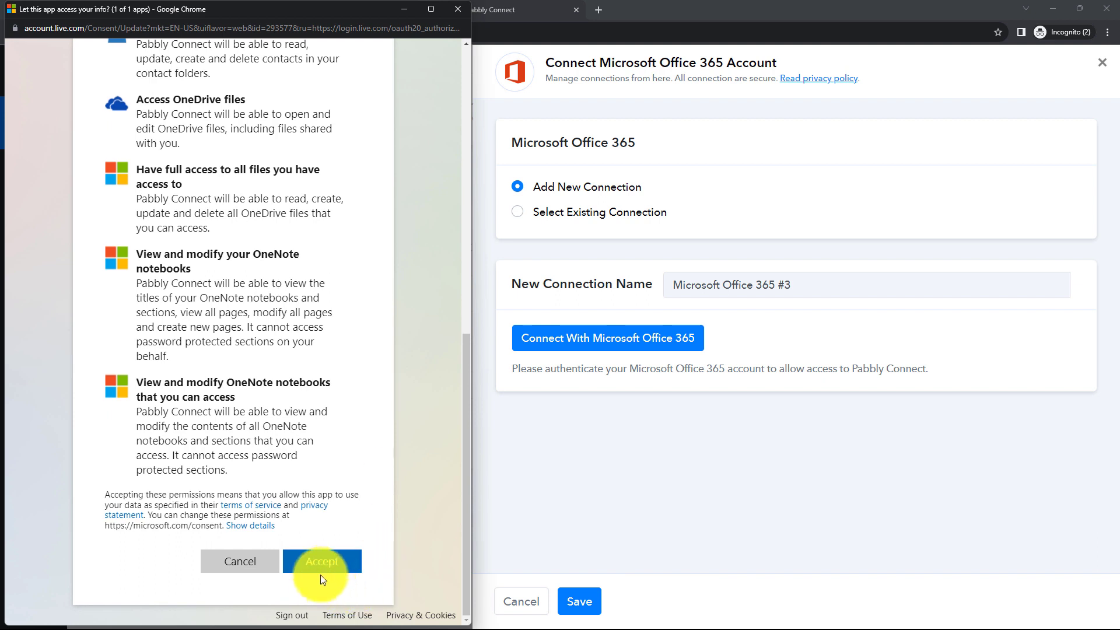
click(321, 569)
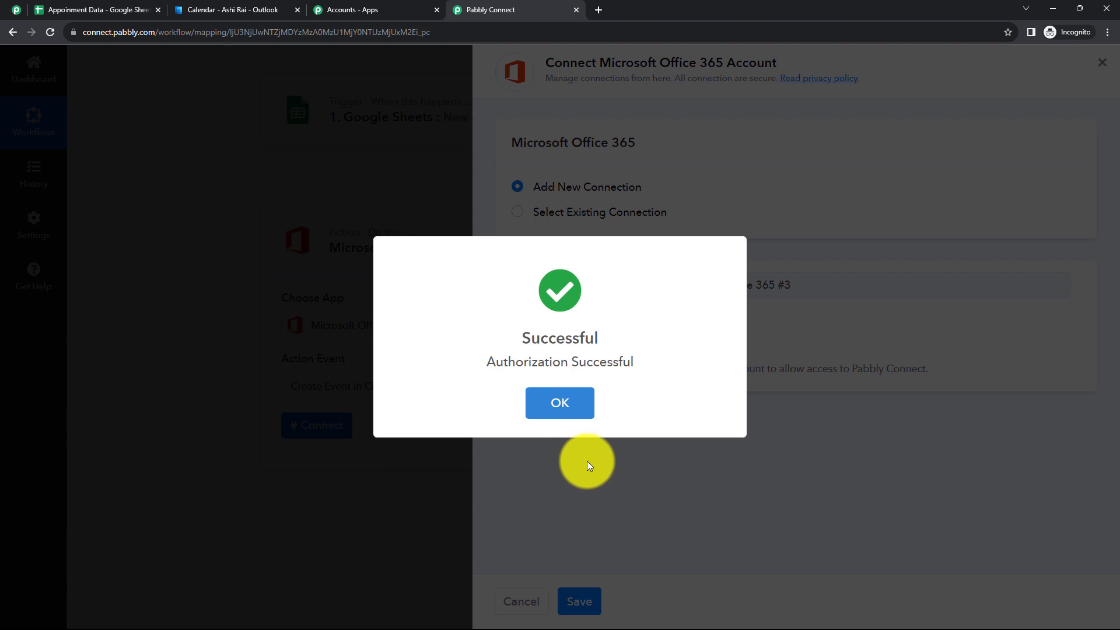
click(587, 461)
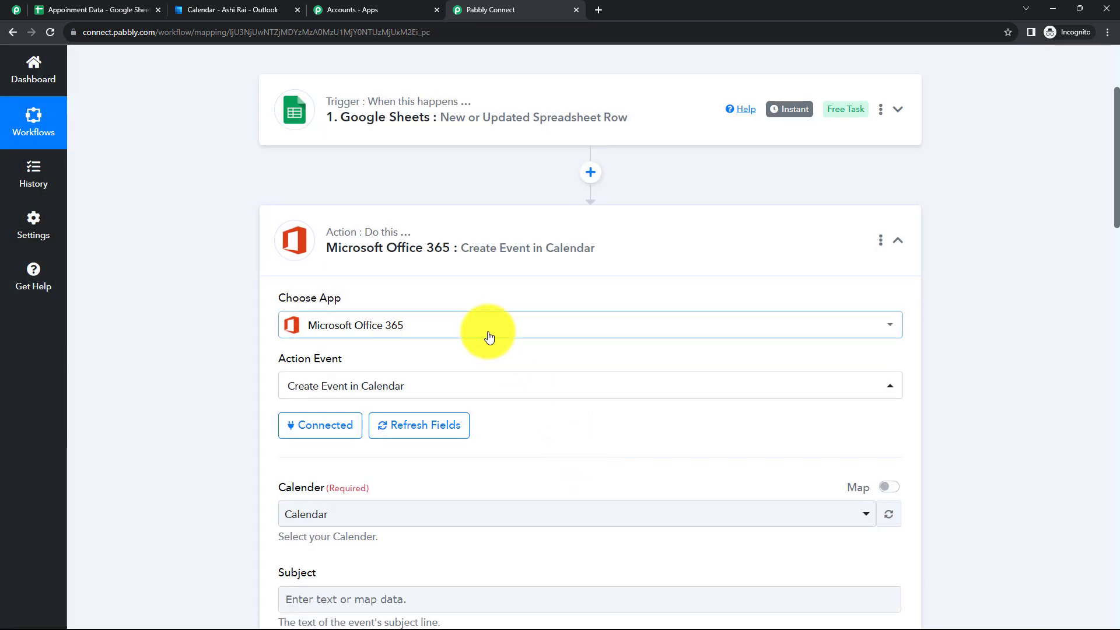
scroll(473, 337, down, 4)
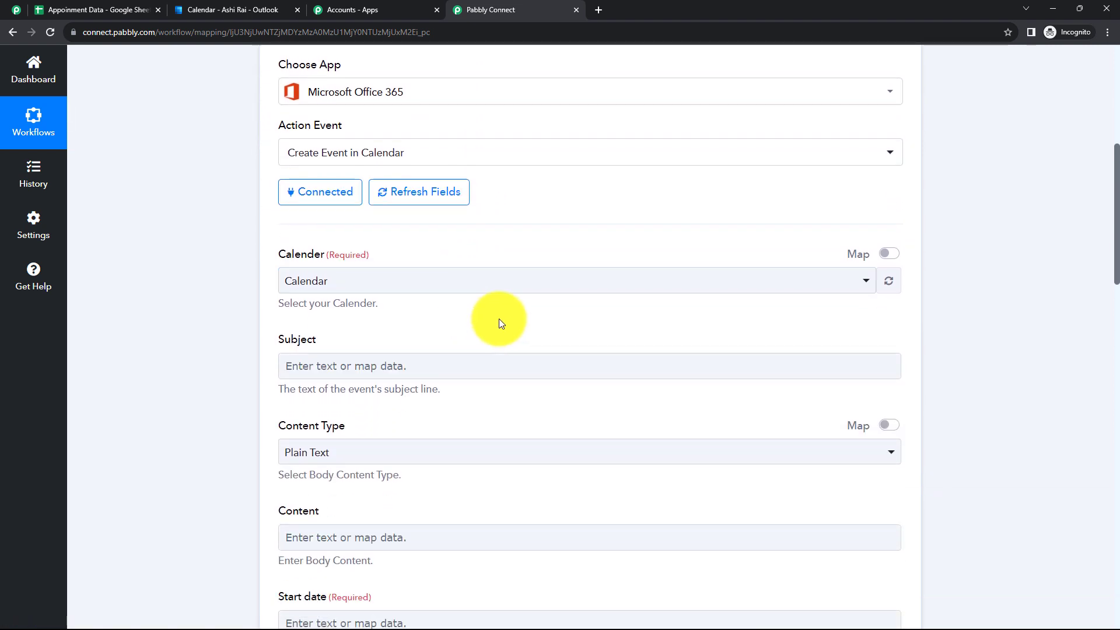
scroll(321, 345, down, 3)
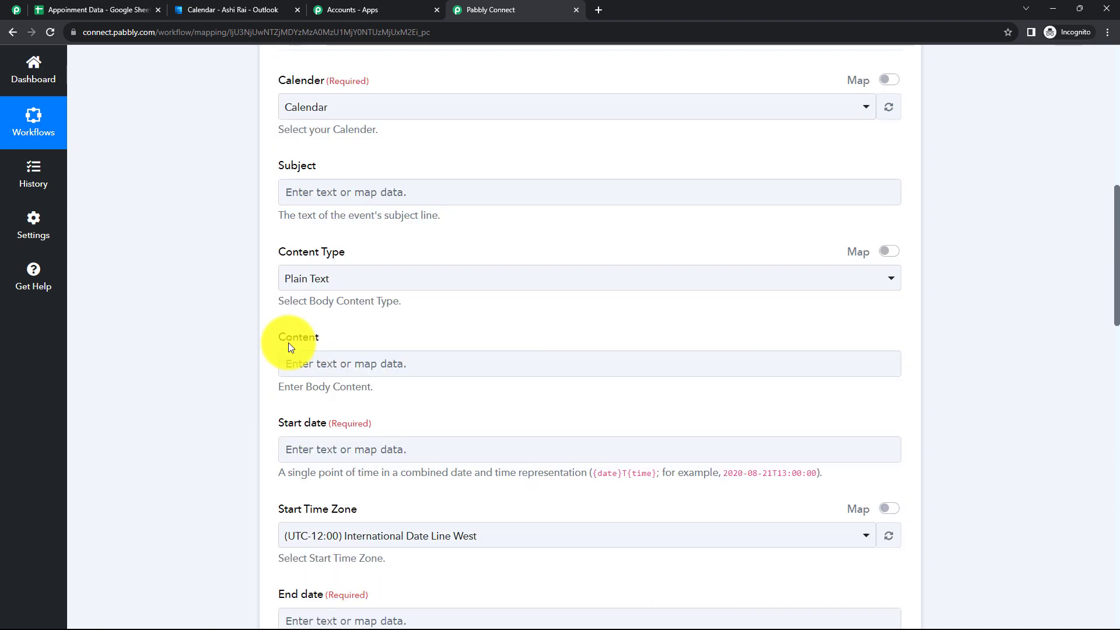
scroll(365, 342, down, 5)
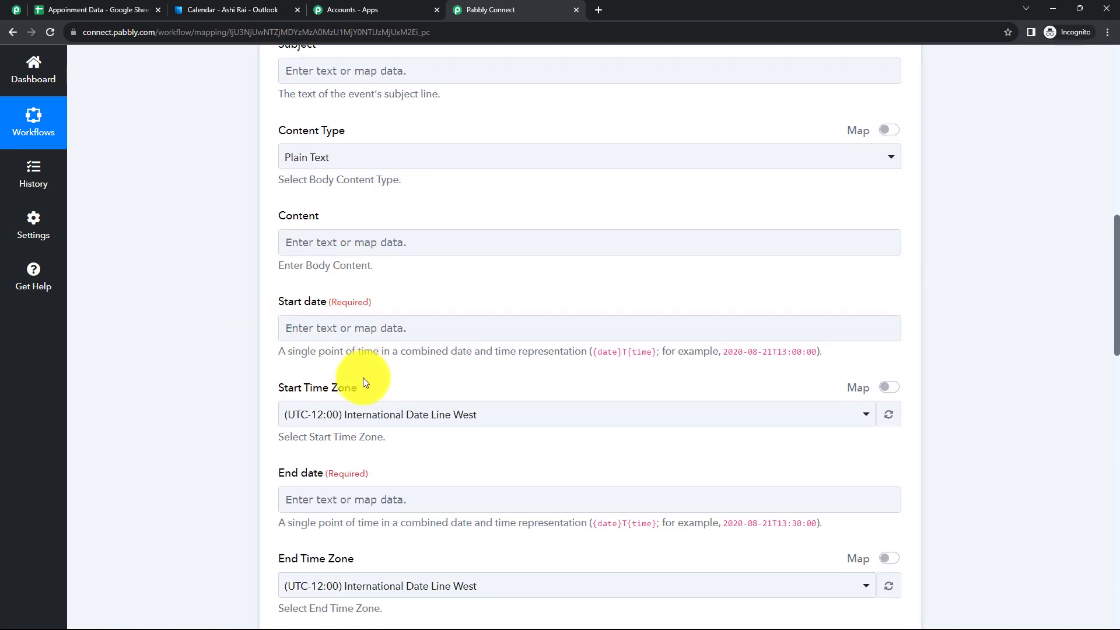
scroll(356, 397, down, 5)
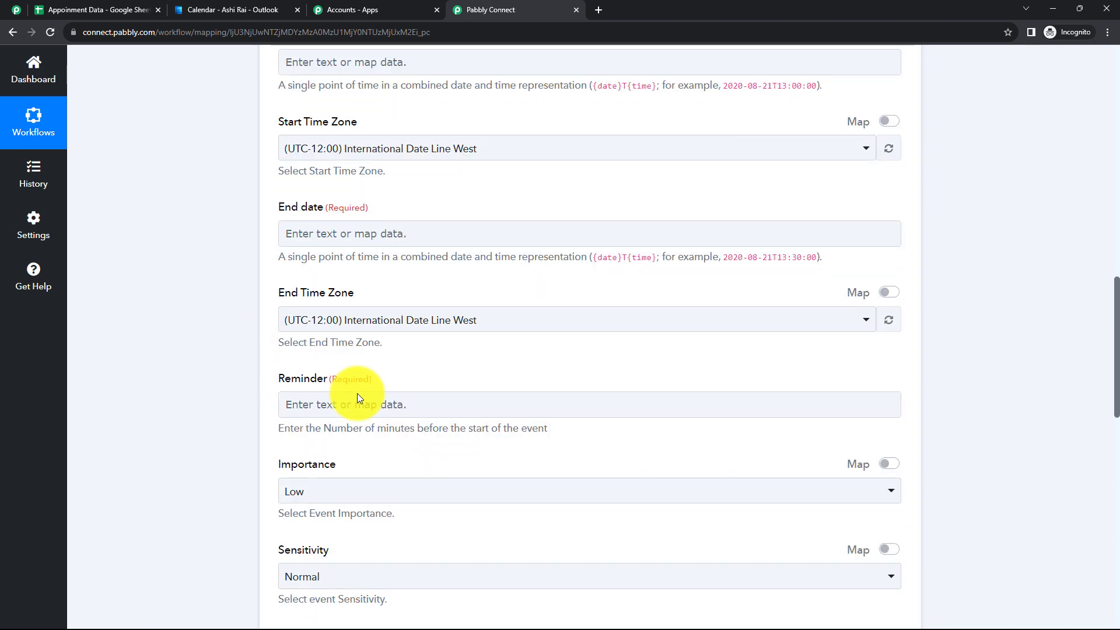
scroll(315, 390, down, 3)
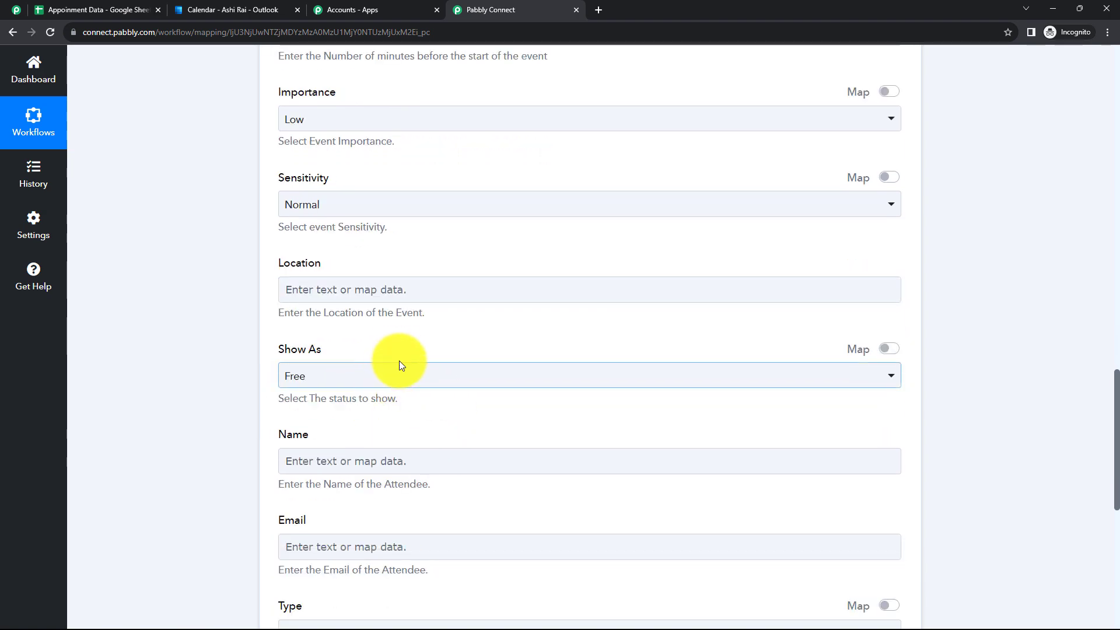
scroll(418, 340, up, 3)
scroll(421, 337, up, 10)
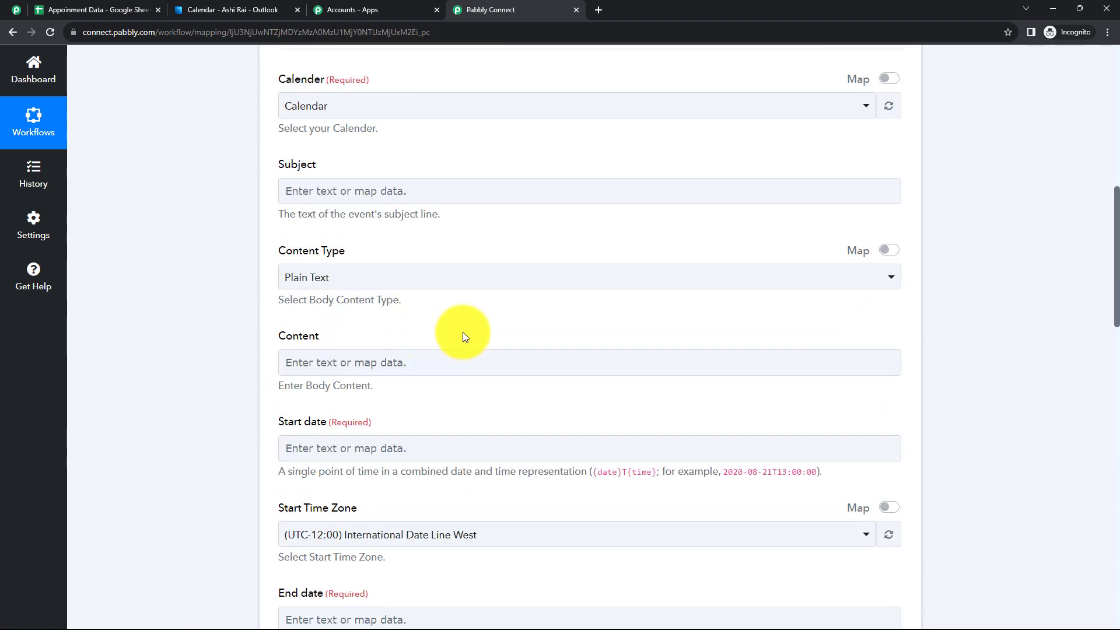
scroll(463, 332, up, 5)
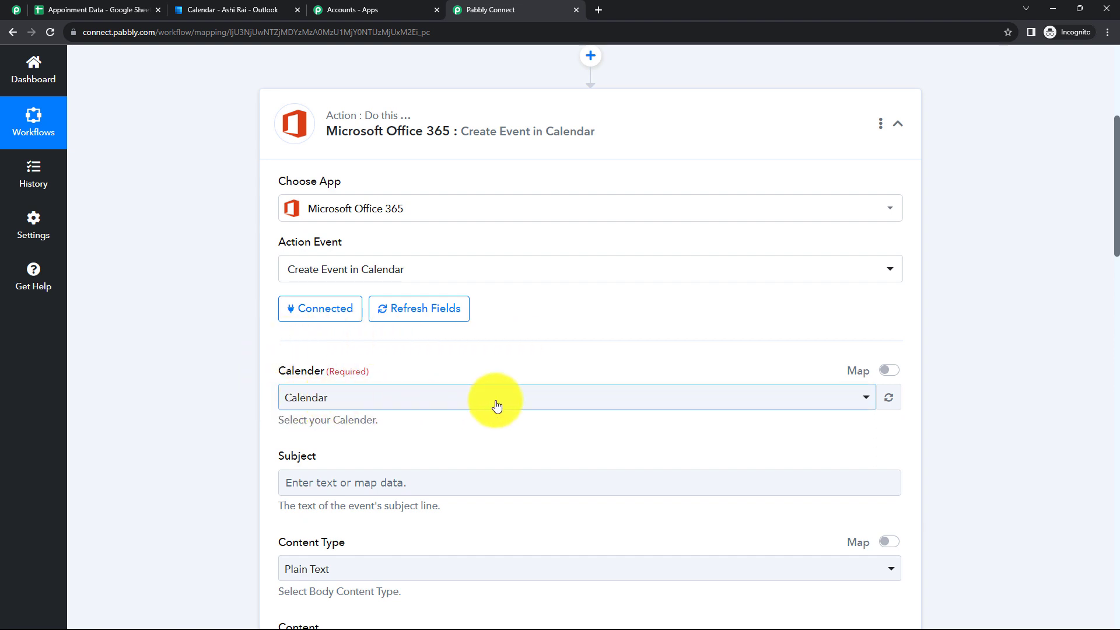
Select the Events from Sheets calendar, cross-checking the calendar list in Outlook
click(866, 398)
scroll(325, 395, down, 2)
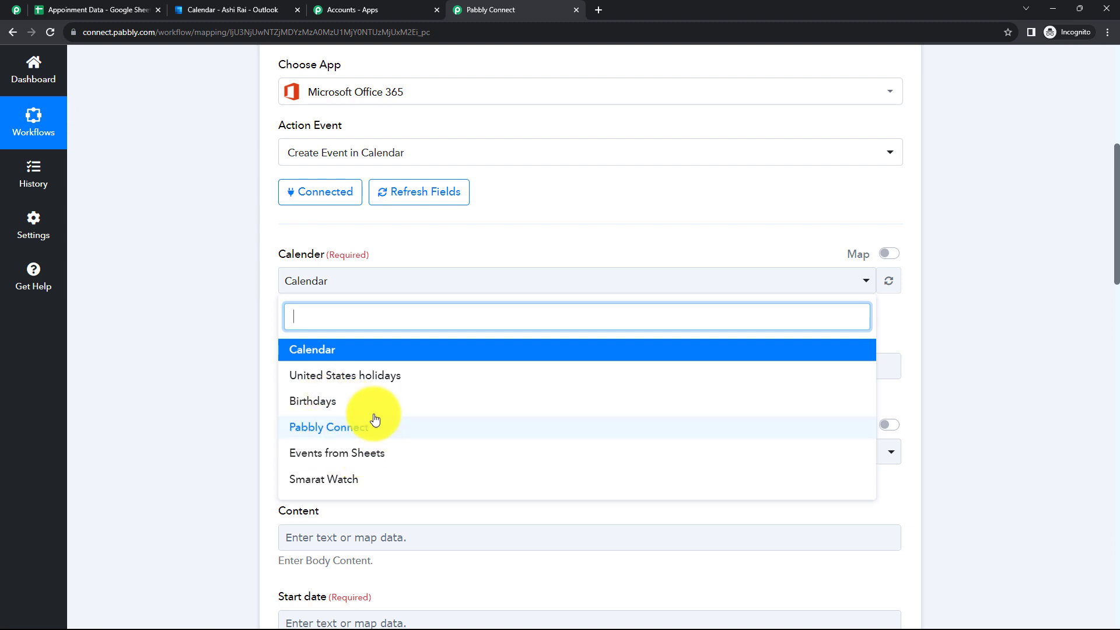
click(338, 461)
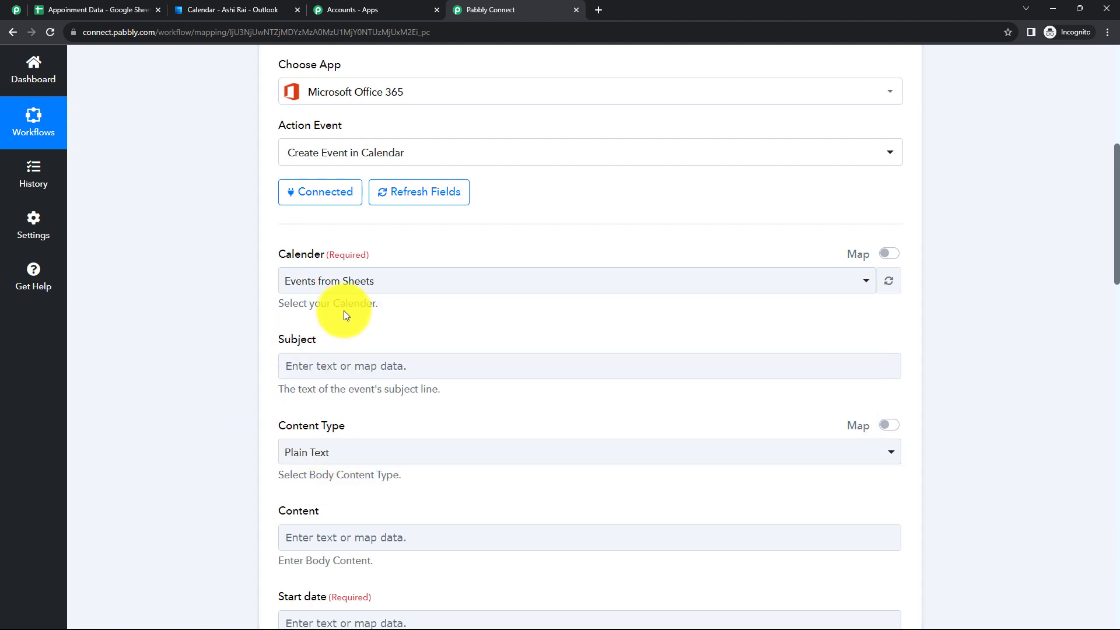
click(203, 9)
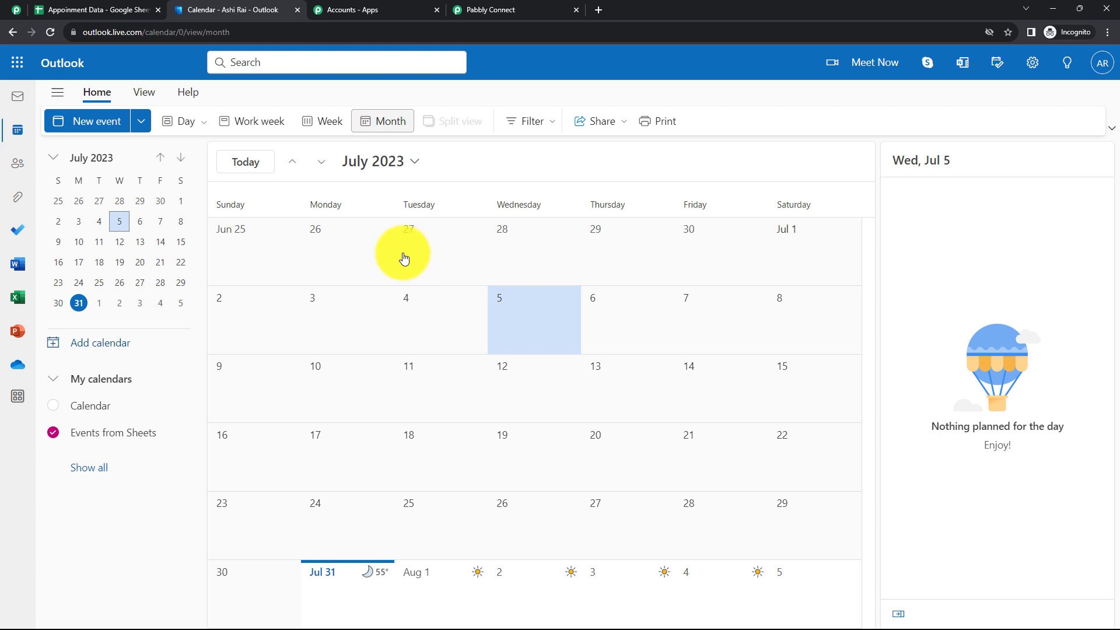
click(518, 11)
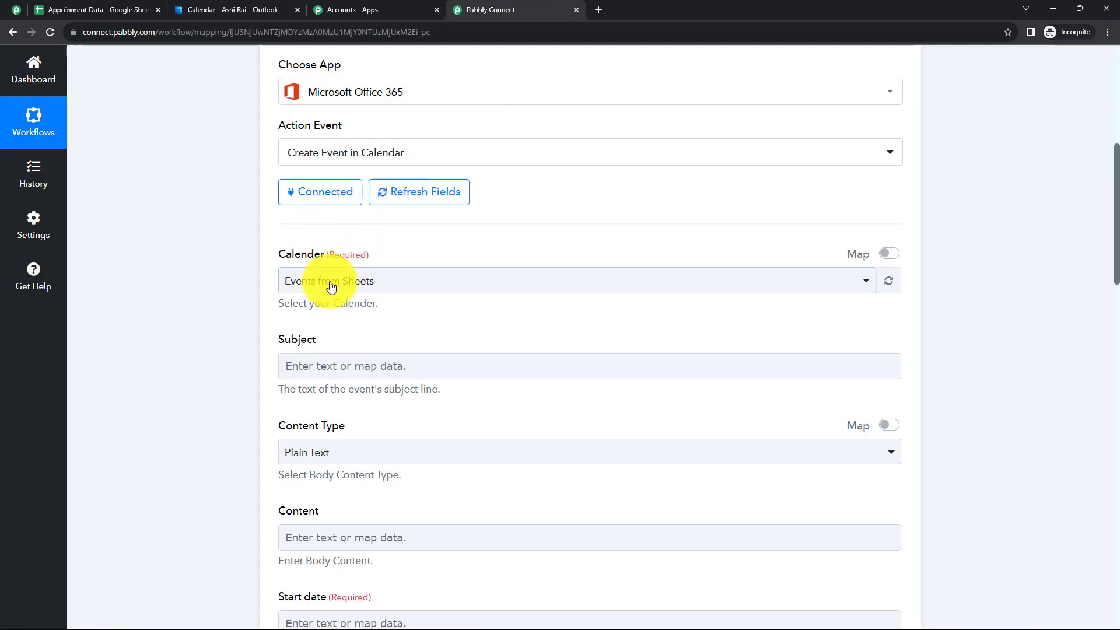
scroll(372, 291, down, 2)
Map the trigger's SpreadsheetName into the event Subject
click(374, 251)
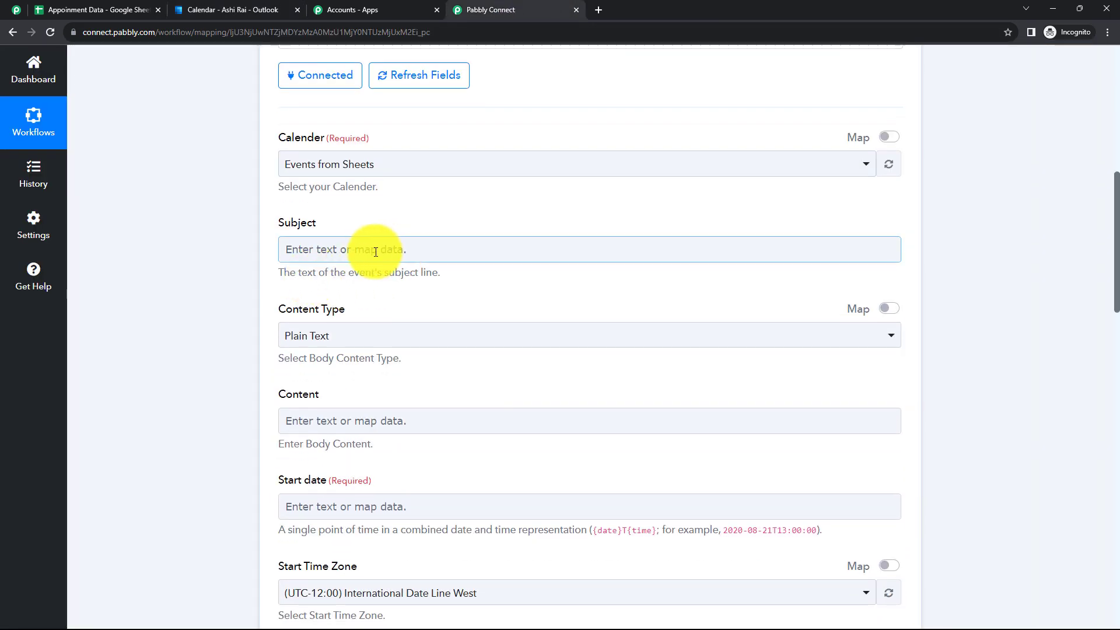
click(376, 251)
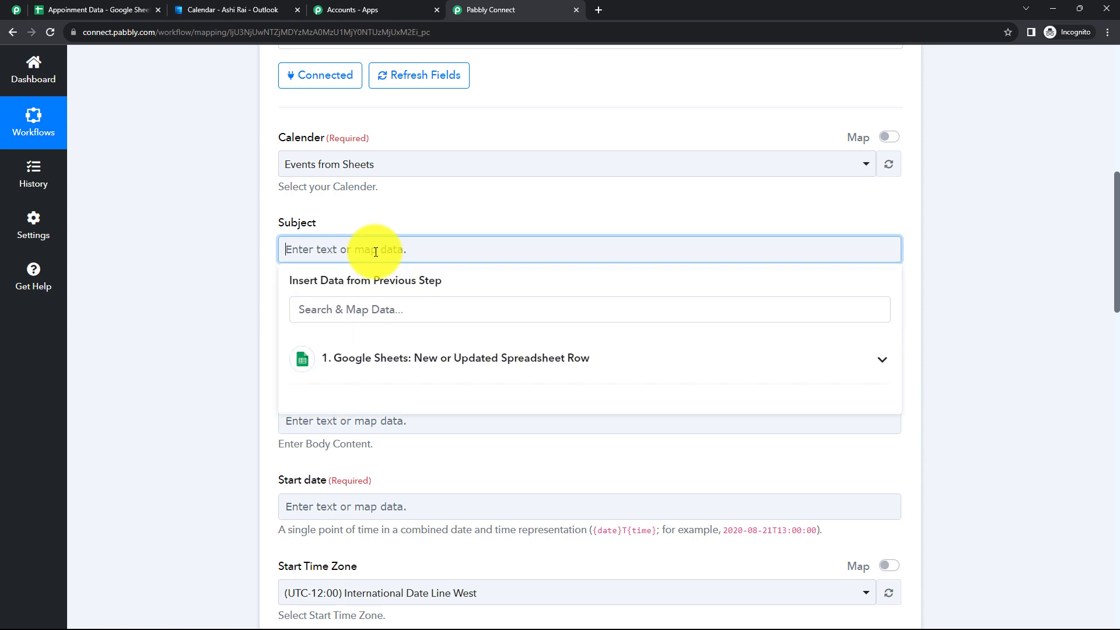
click(416, 360)
click(429, 453)
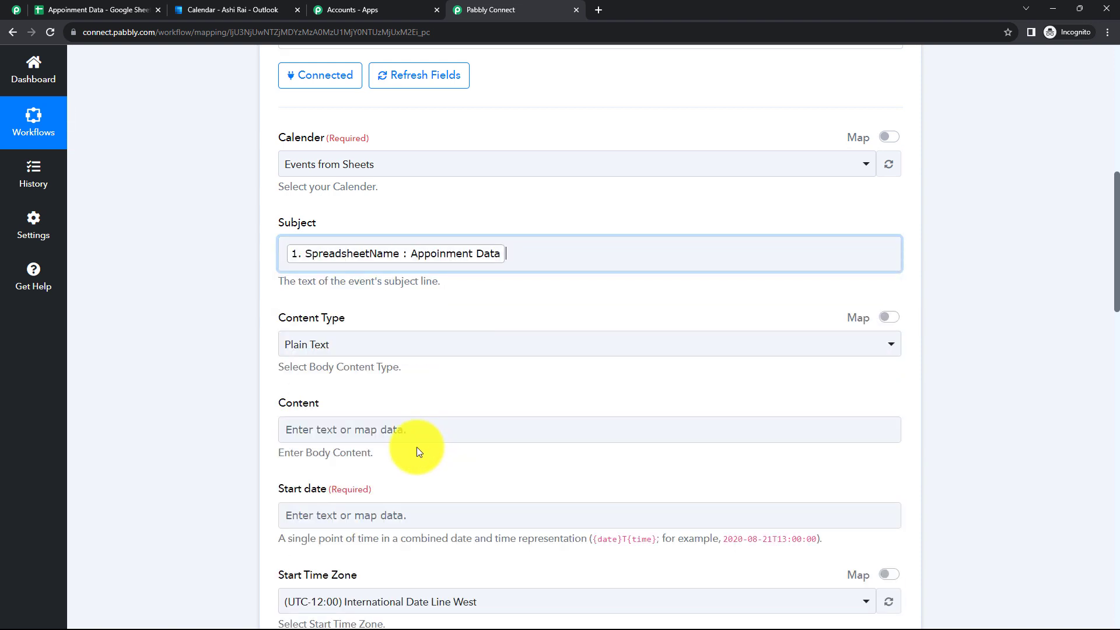
click(230, 359)
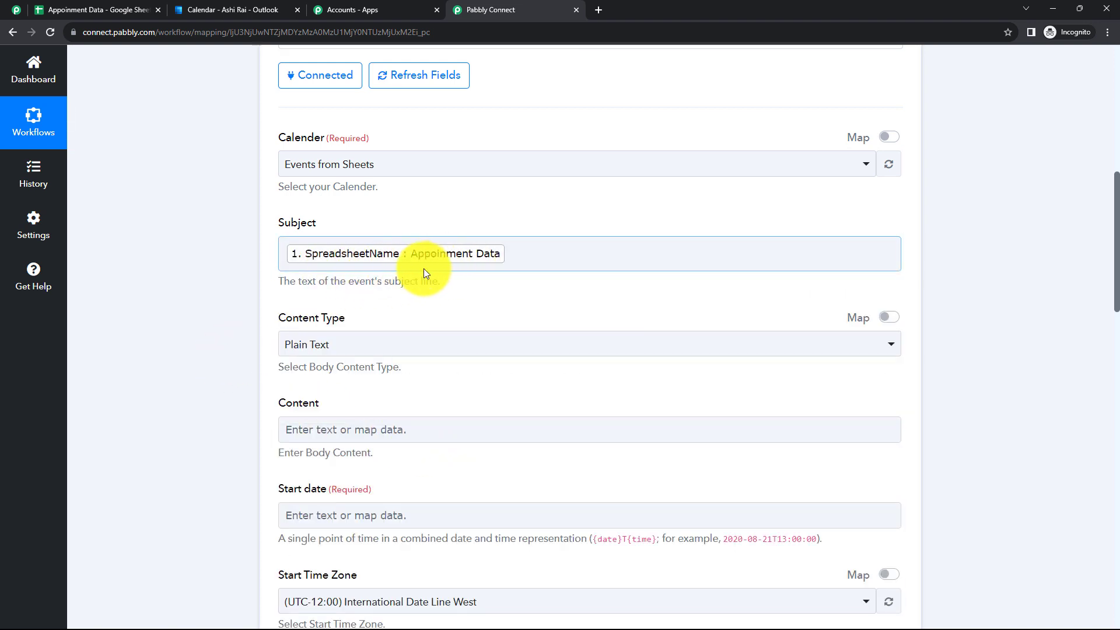
Keep the Plain Text content type and map Resourced Person into Content
scroll(474, 266, down, 2)
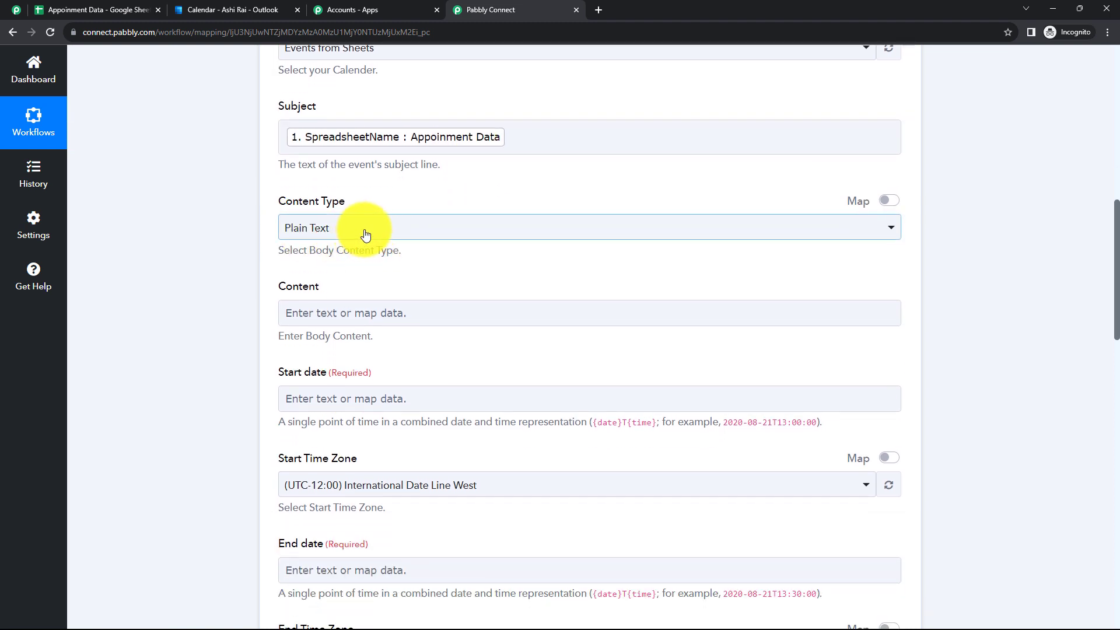
click(361, 237)
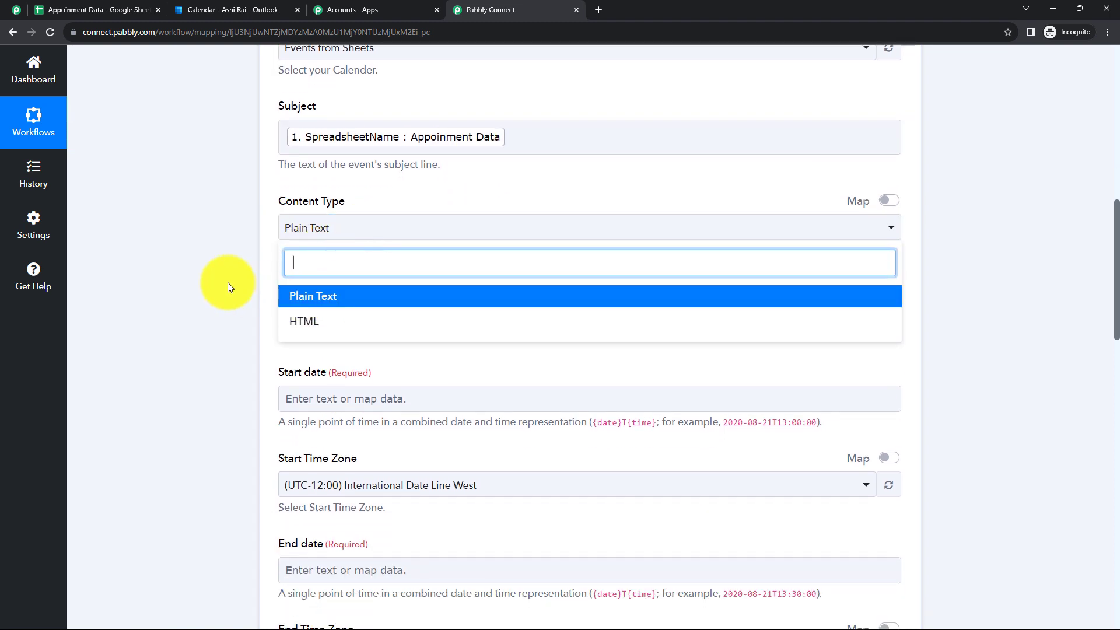
click(227, 282)
scroll(375, 250, down, 1)
click(373, 251)
scroll(424, 342, down, 1)
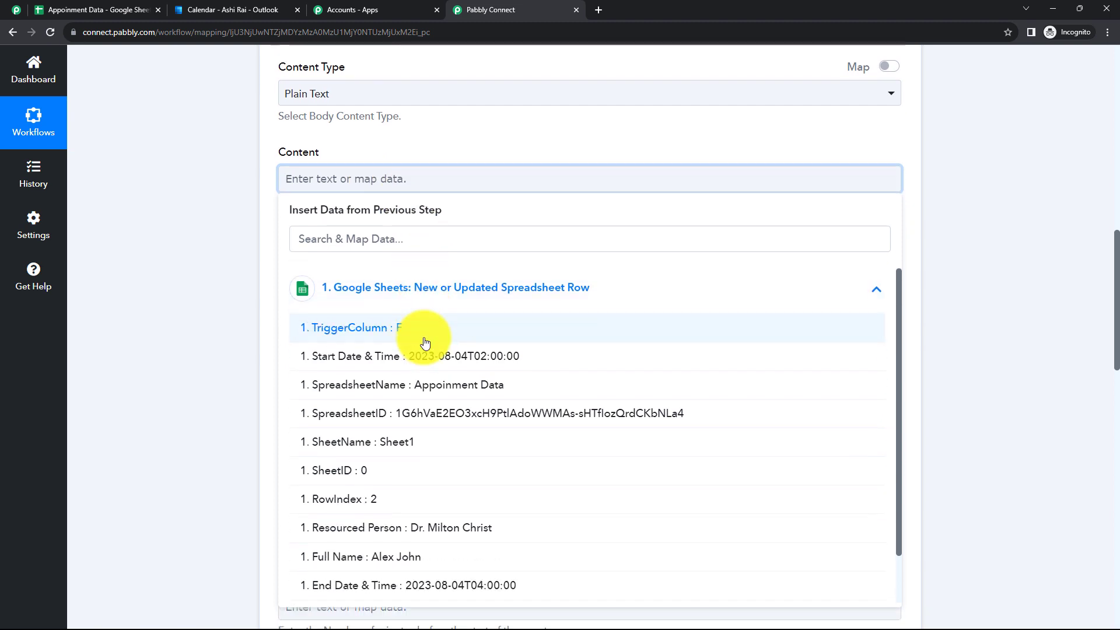
scroll(424, 343, down, 1)
click(445, 478)
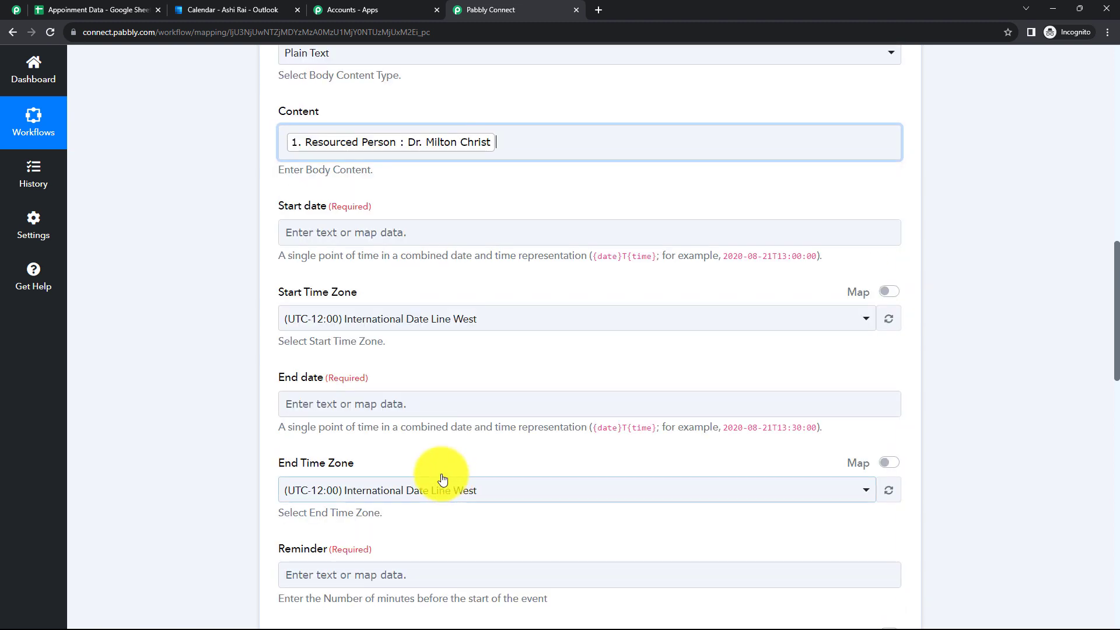
click(187, 283)
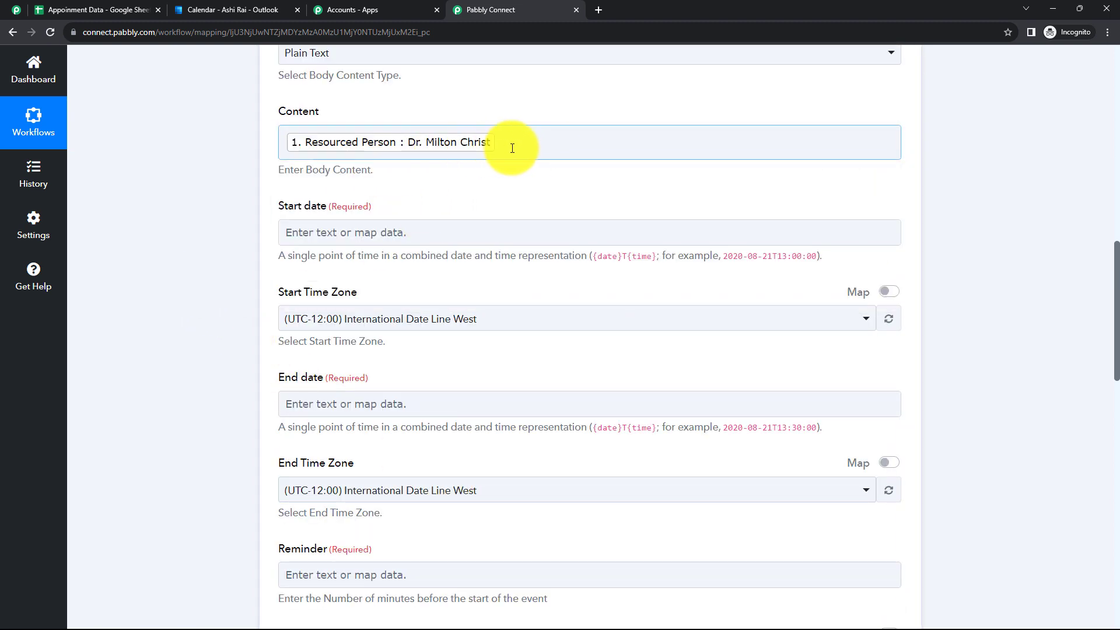
scroll(353, 113, down, 2)
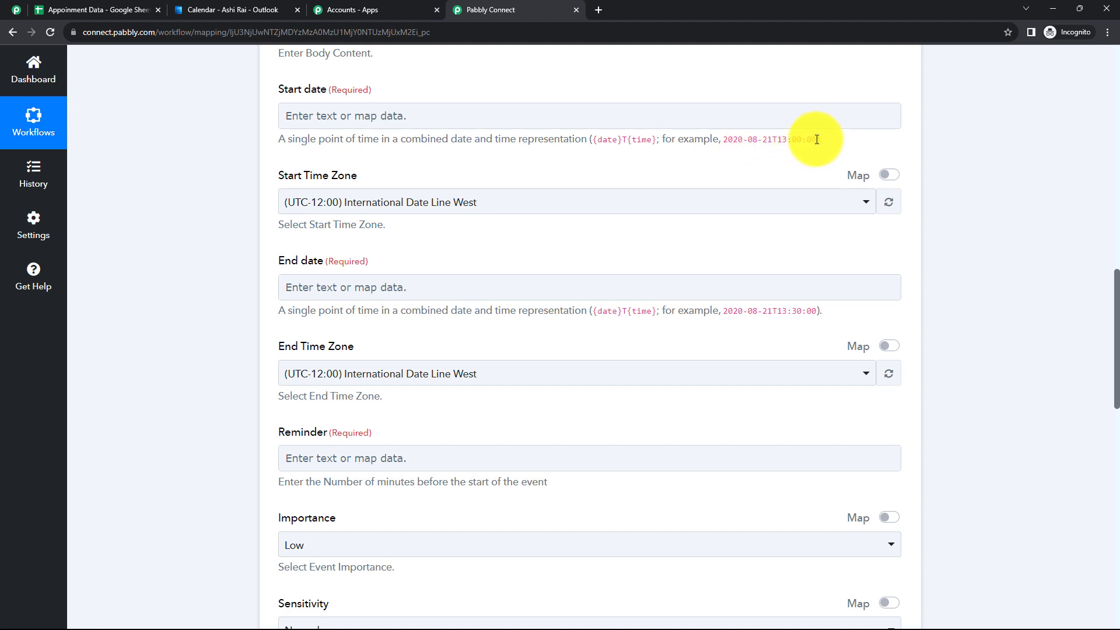
drag(816, 139, 729, 145)
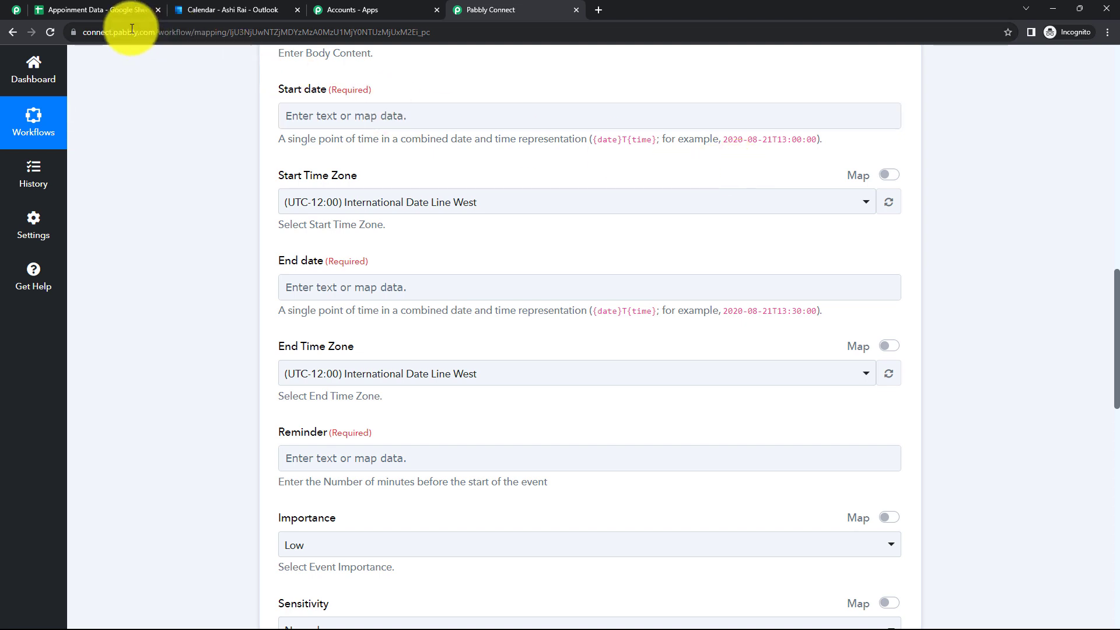
click(111, 14)
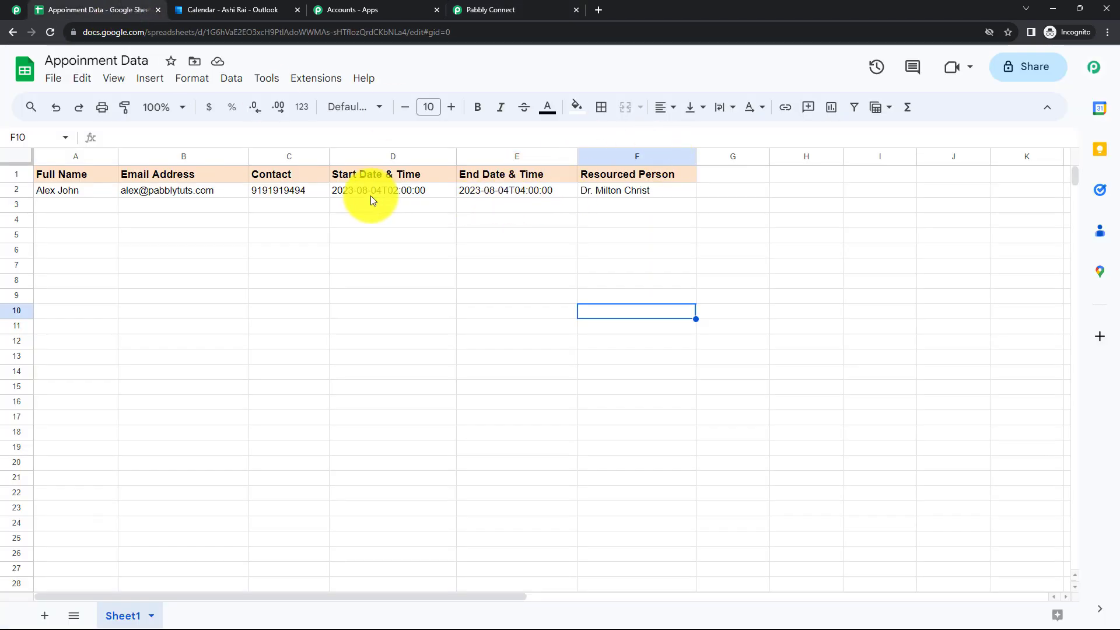
click(401, 194)
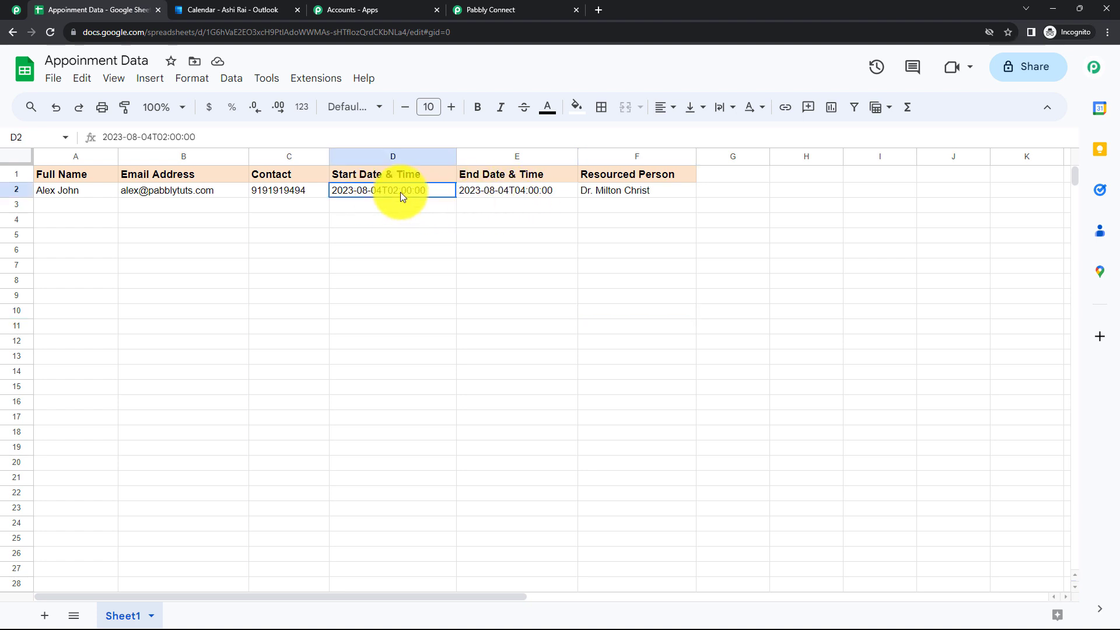
click(404, 210)
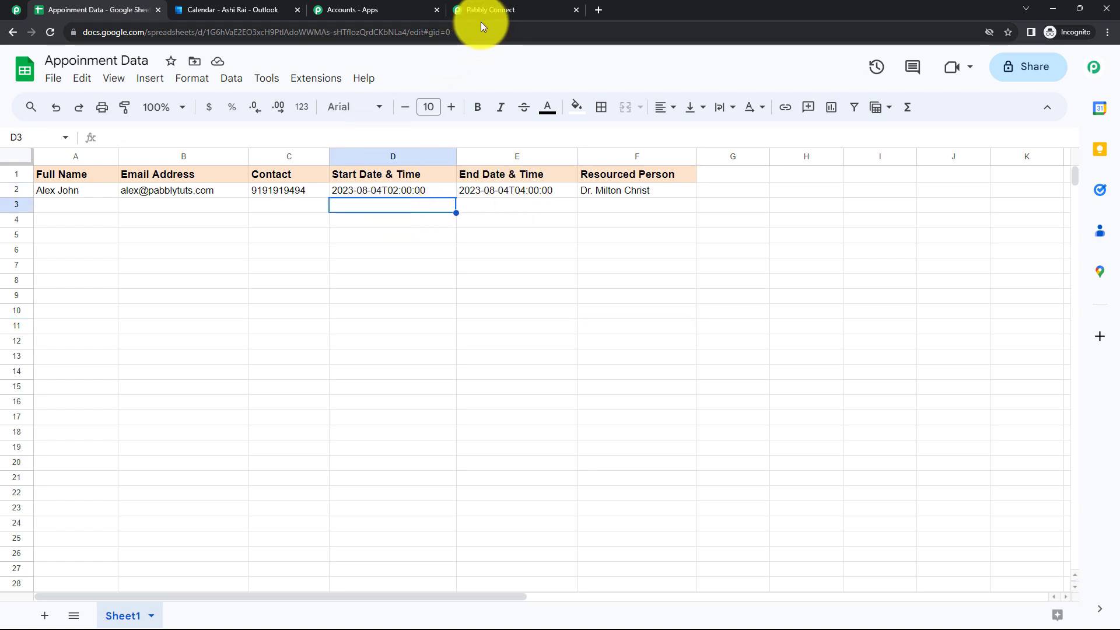
click(517, 10)
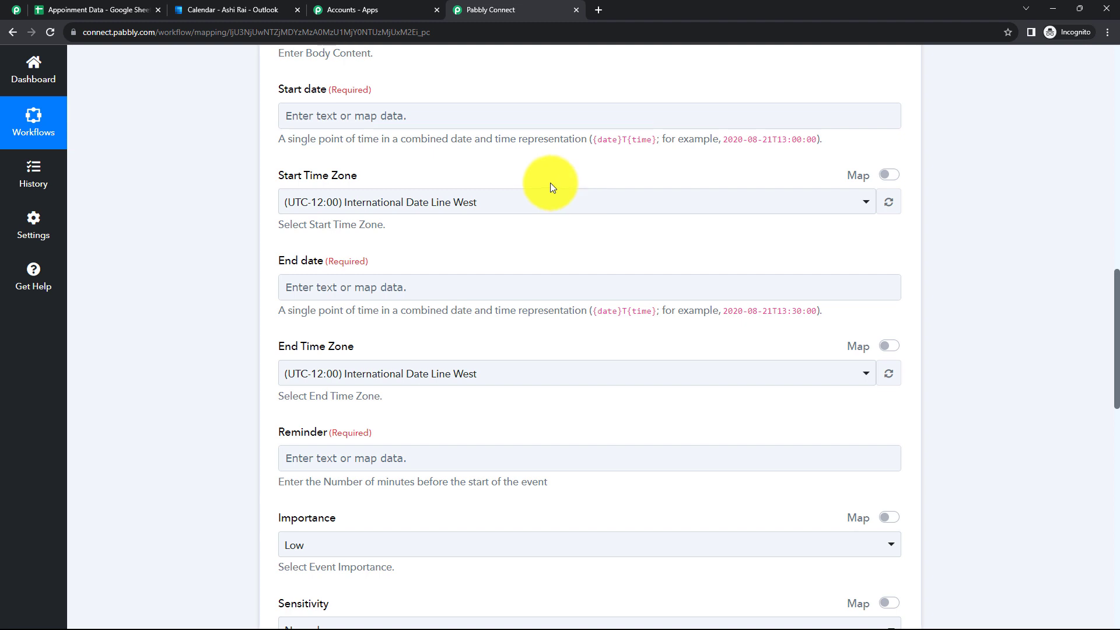
Map Start Date & Time into the start date with time zone UTC+05:30 Chennai
scroll(362, 176, up, 1)
click(387, 174)
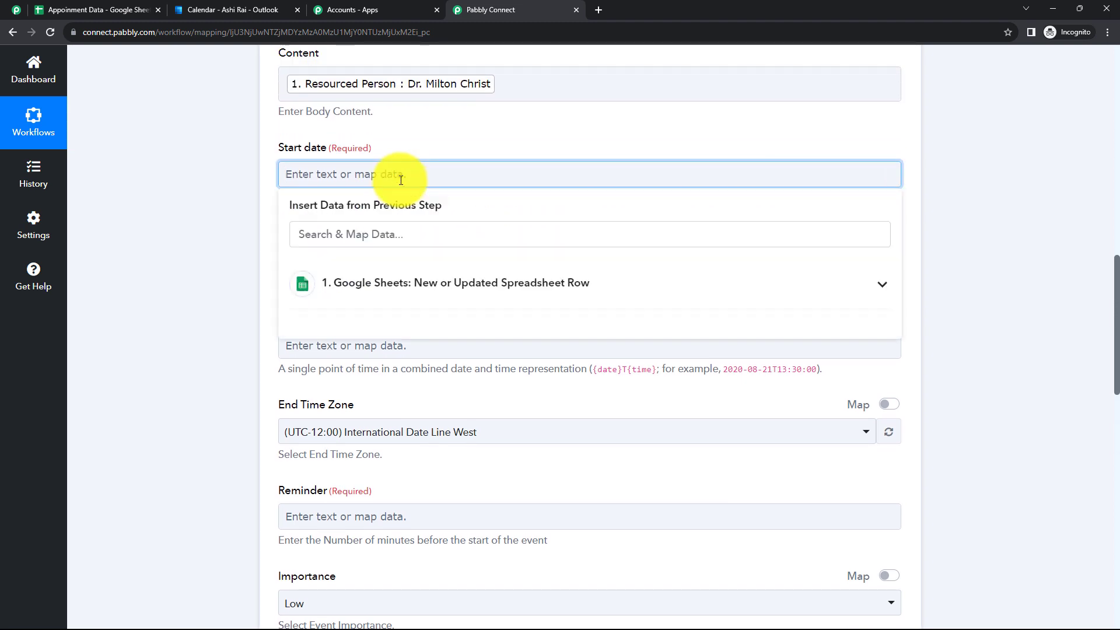
click(430, 303)
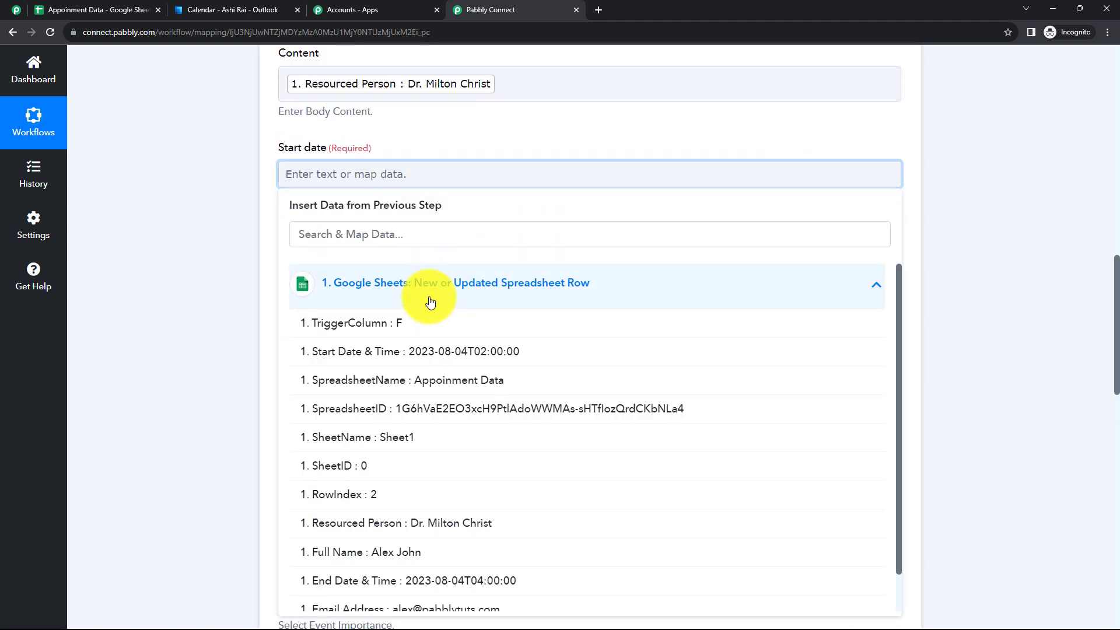
click(458, 351)
click(244, 302)
scroll(243, 302, down, 1)
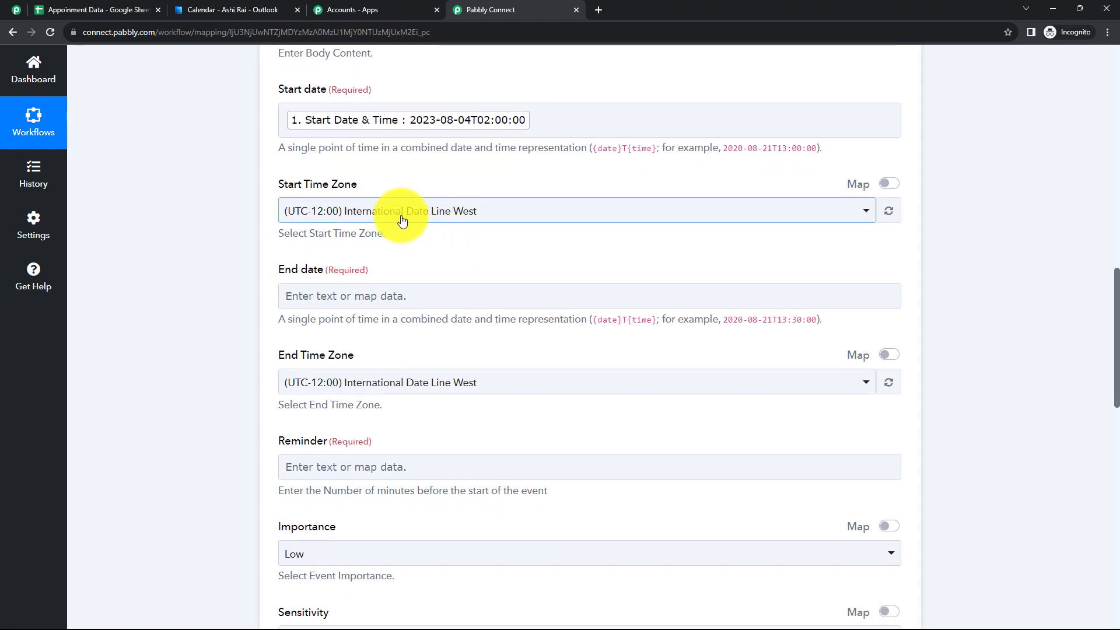
click(414, 211)
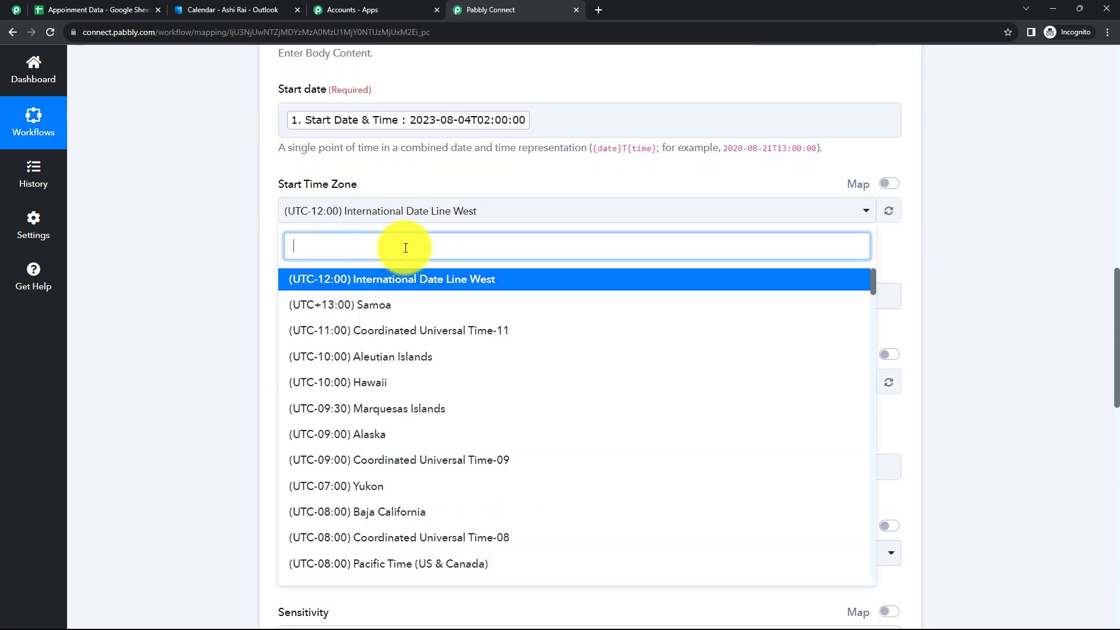
text(che)
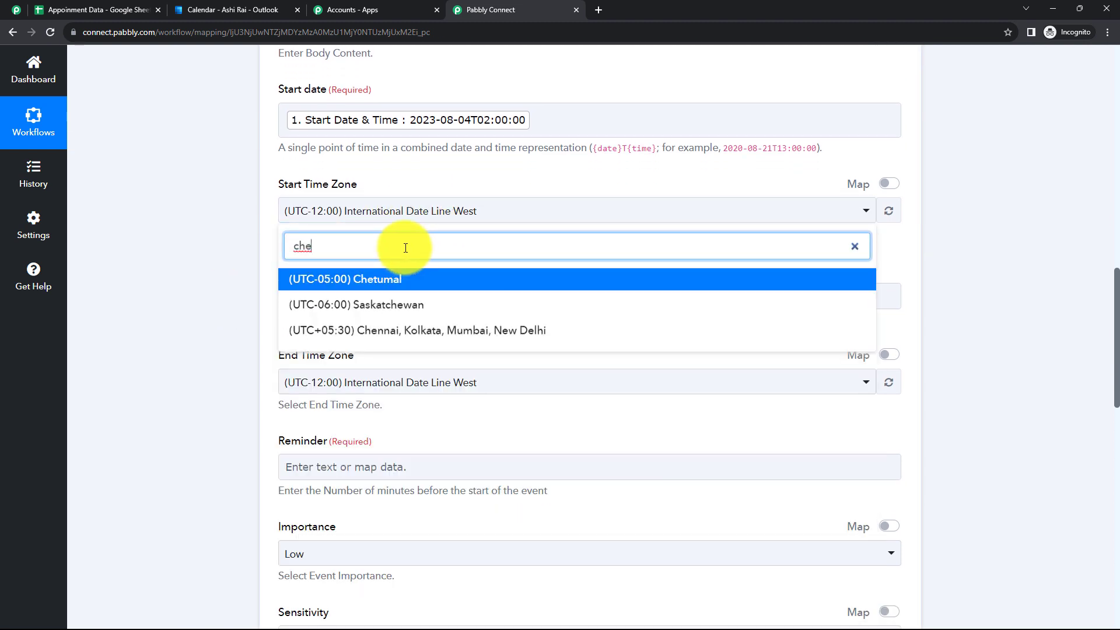
click(396, 330)
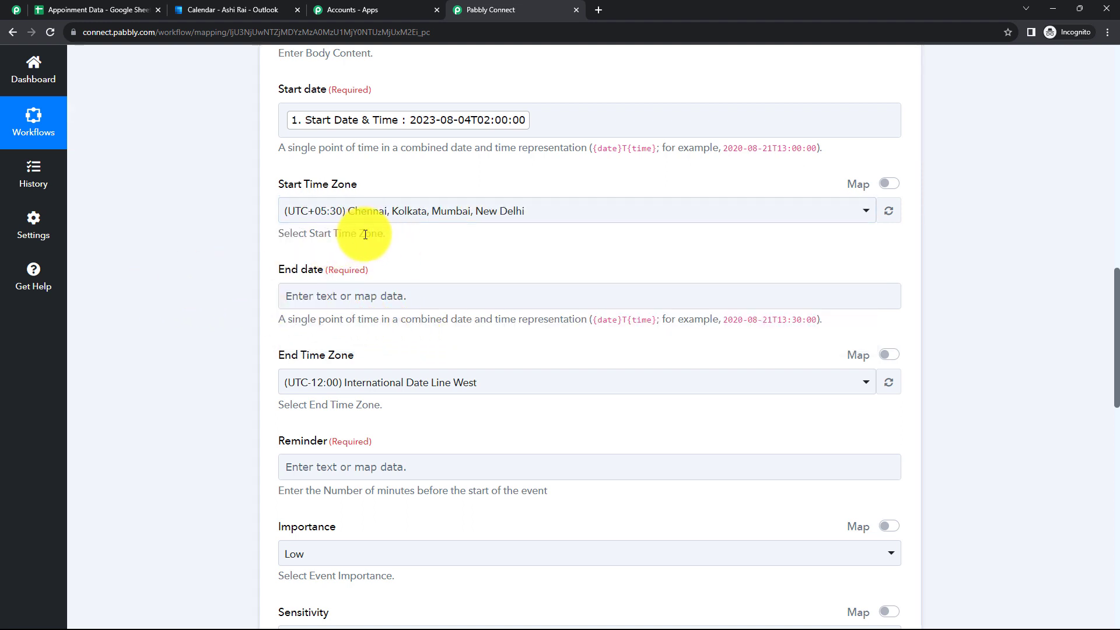
Map End Date & Time into the End date with time zone UTC+05:30 Chennai
click(373, 295)
scroll(453, 434, down, 5)
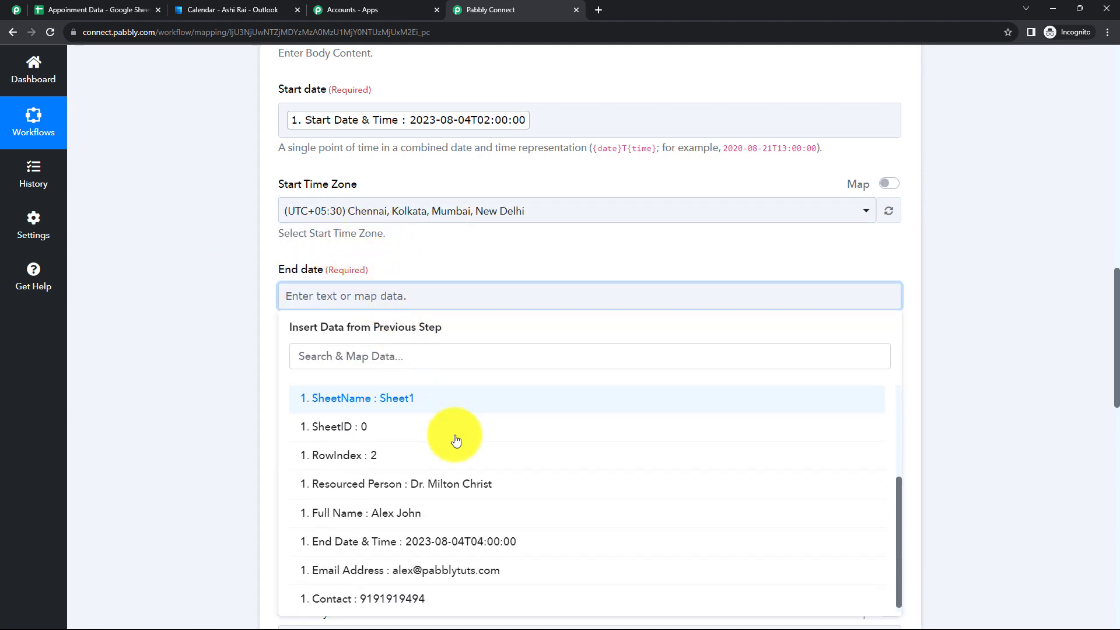
scroll(457, 443, down, 2)
click(429, 543)
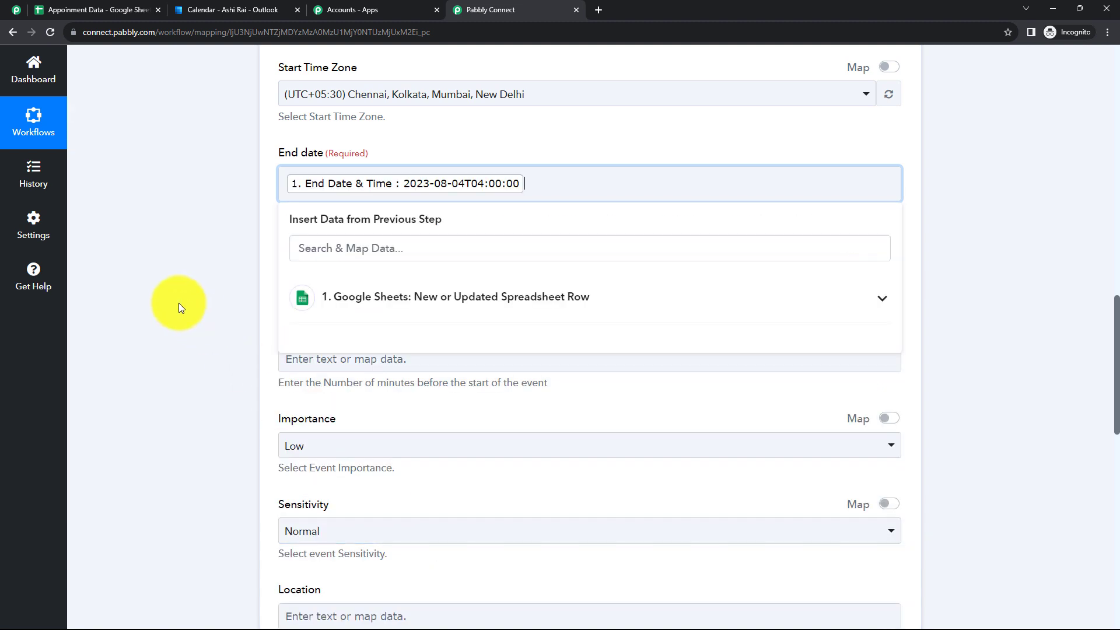
click(352, 275)
text(che)
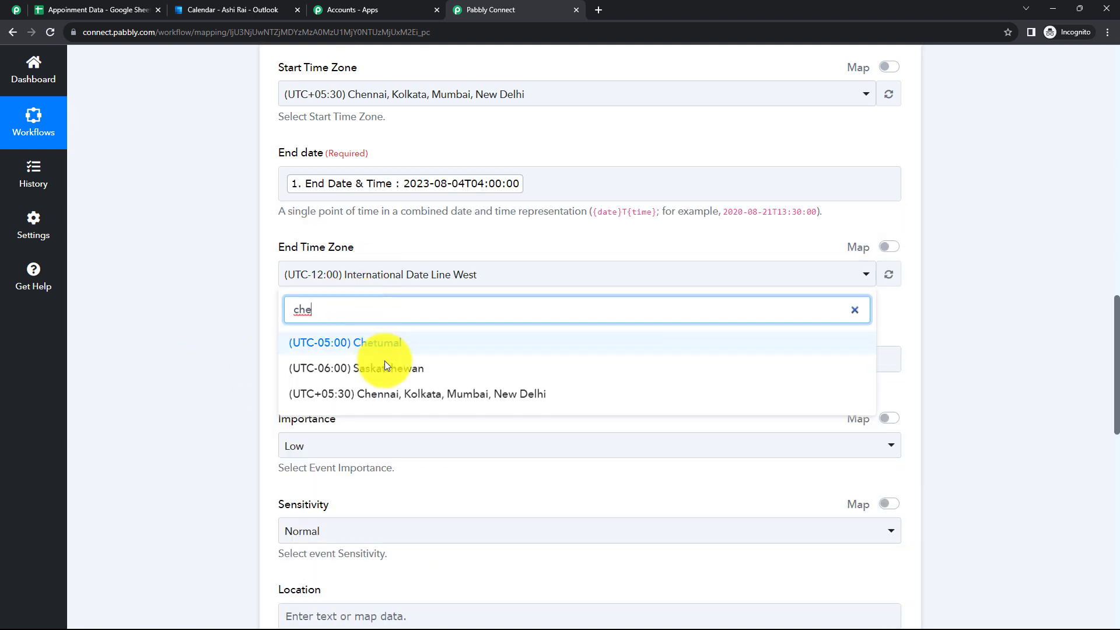
click(395, 394)
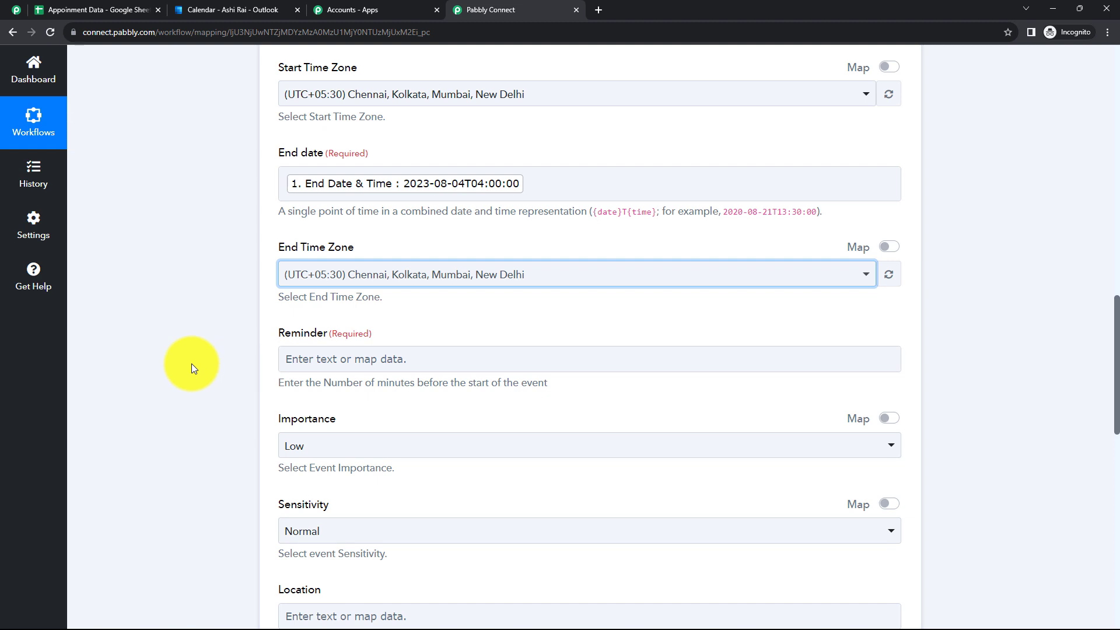
scroll(426, 297, down, 1)
click(399, 295)
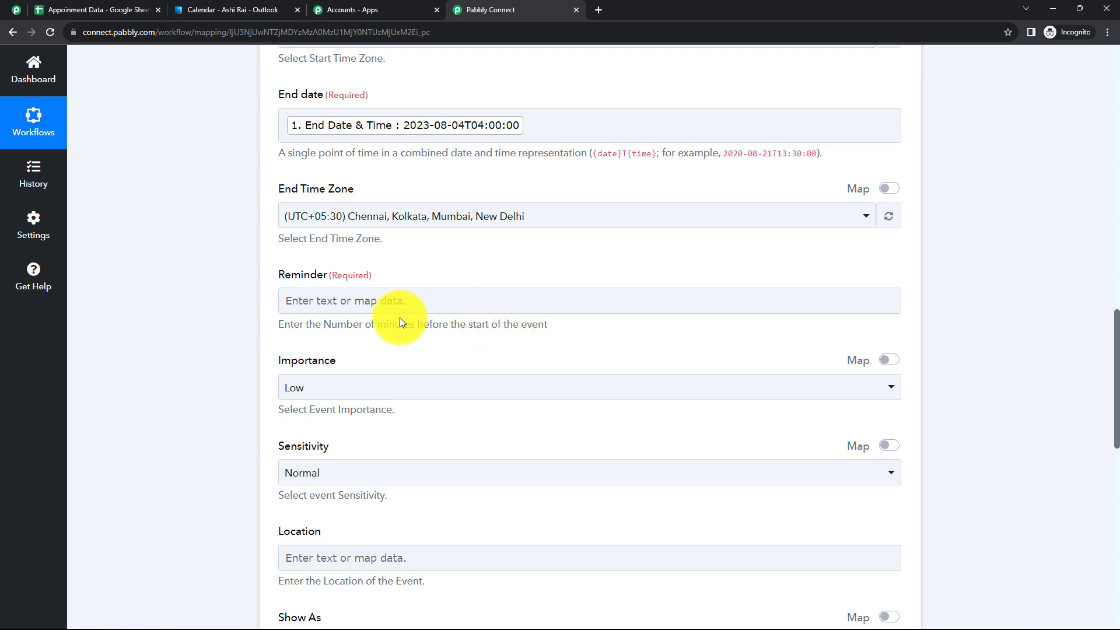
Set the event reminder to 30 minutes and the importance to Normal
click(386, 300)
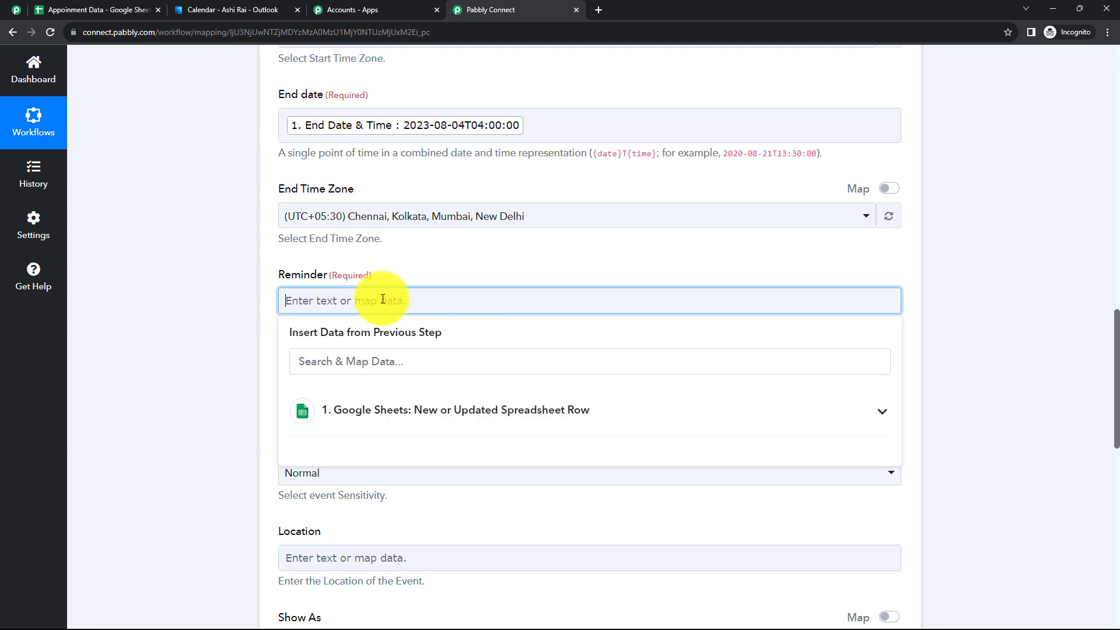
text(30)
click(201, 318)
scroll(320, 282, down, 2)
click(320, 272)
click(322, 365)
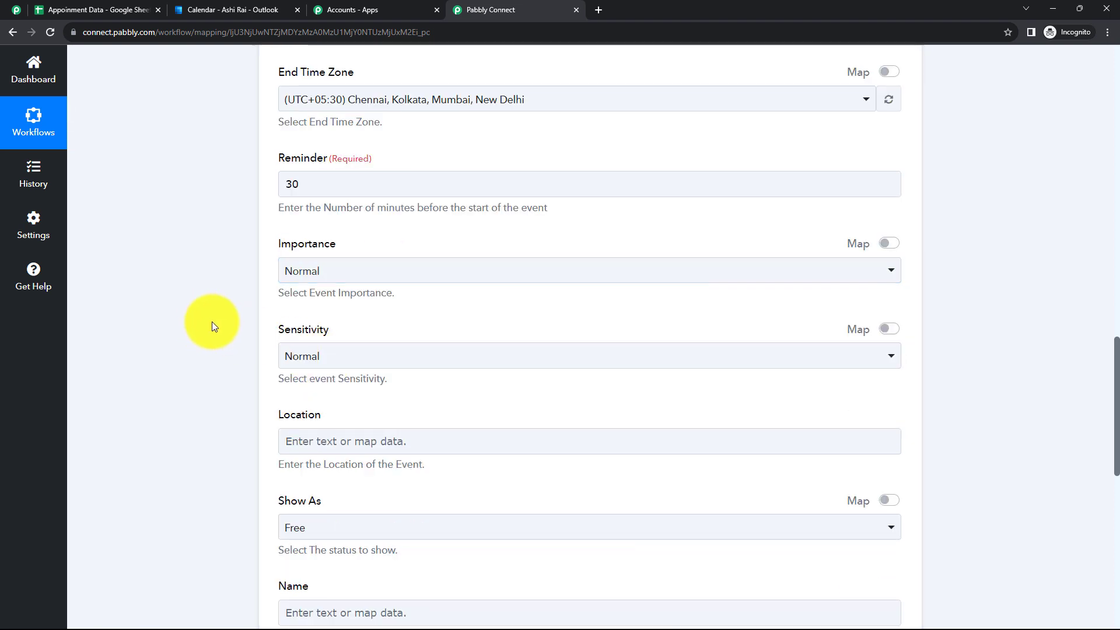
Map the sheet's Full Name field into the attendee Name
scroll(317, 326, down, 2)
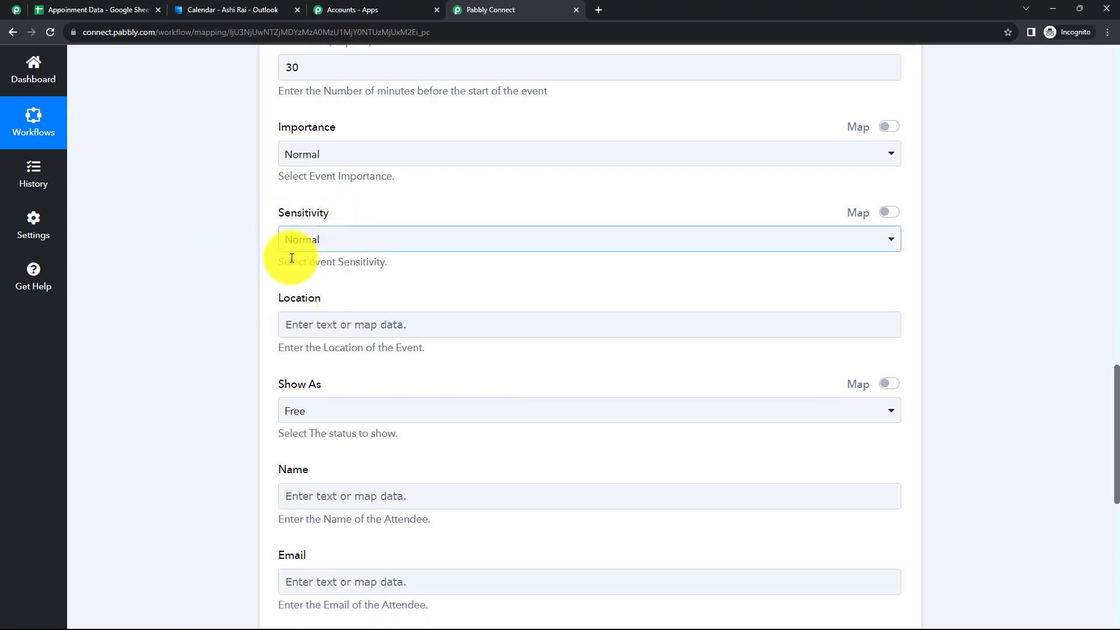
scroll(296, 320, down, 1)
click(433, 268)
scroll(408, 271, down, 4)
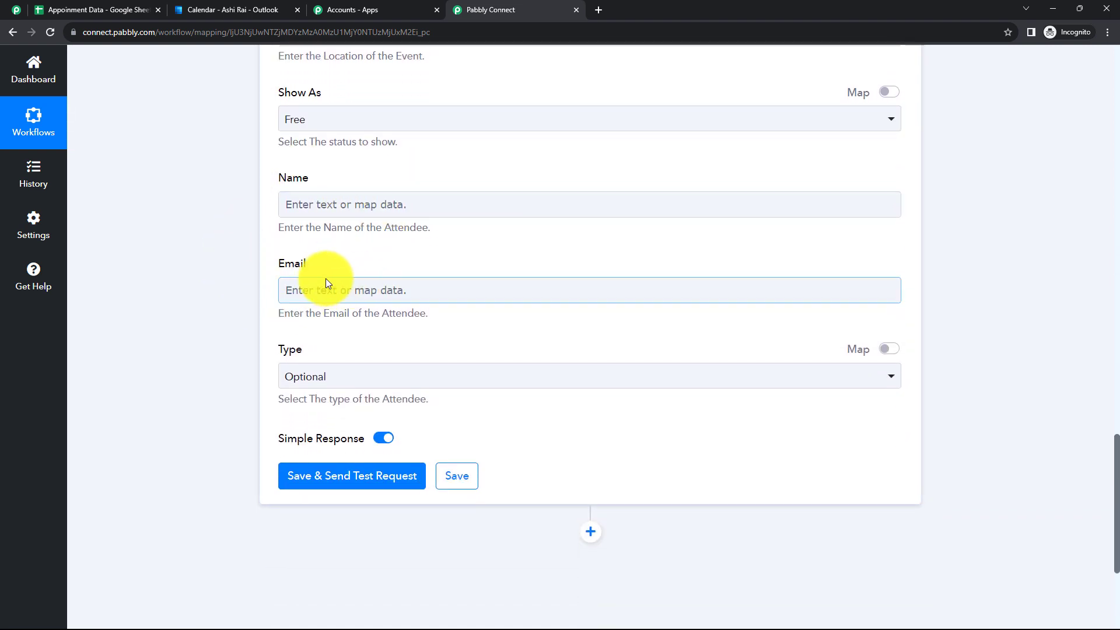
click(352, 210)
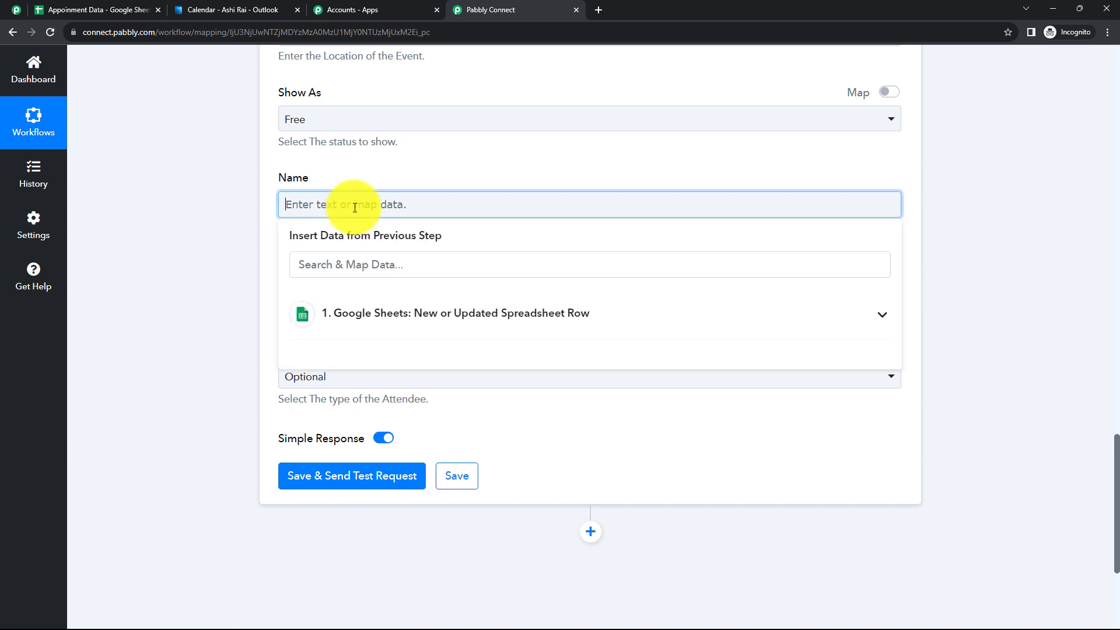
click(362, 309)
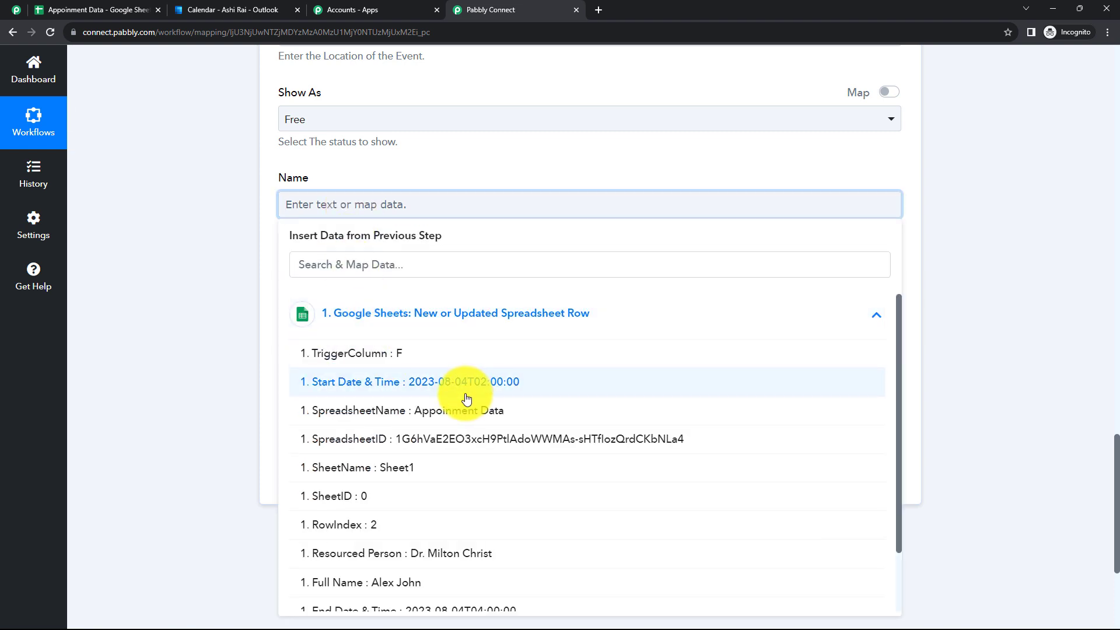
scroll(463, 395, down, 1)
click(420, 526)
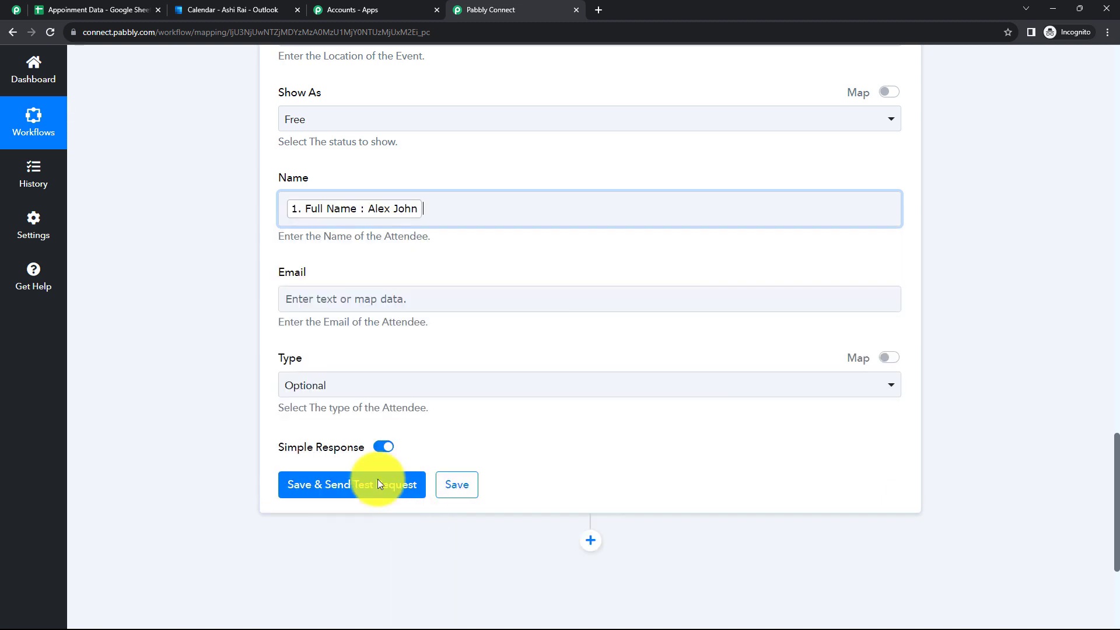
Map the sheet's Email Address field into the attendee Email
click(409, 300)
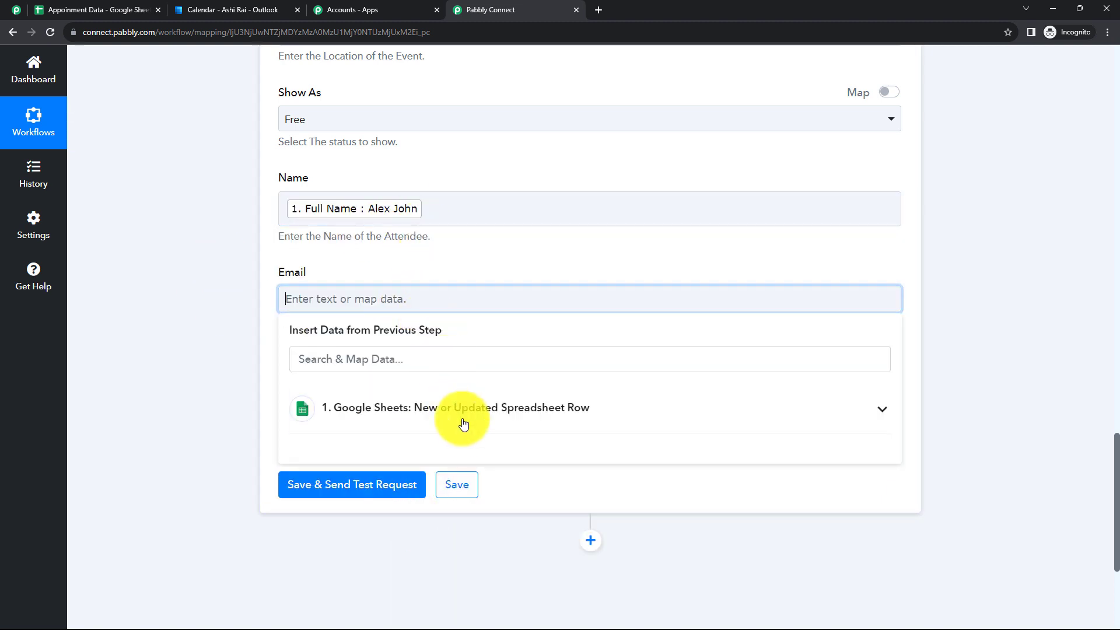
click(440, 413)
scroll(463, 481, down, 3)
scroll(463, 481, down, 1)
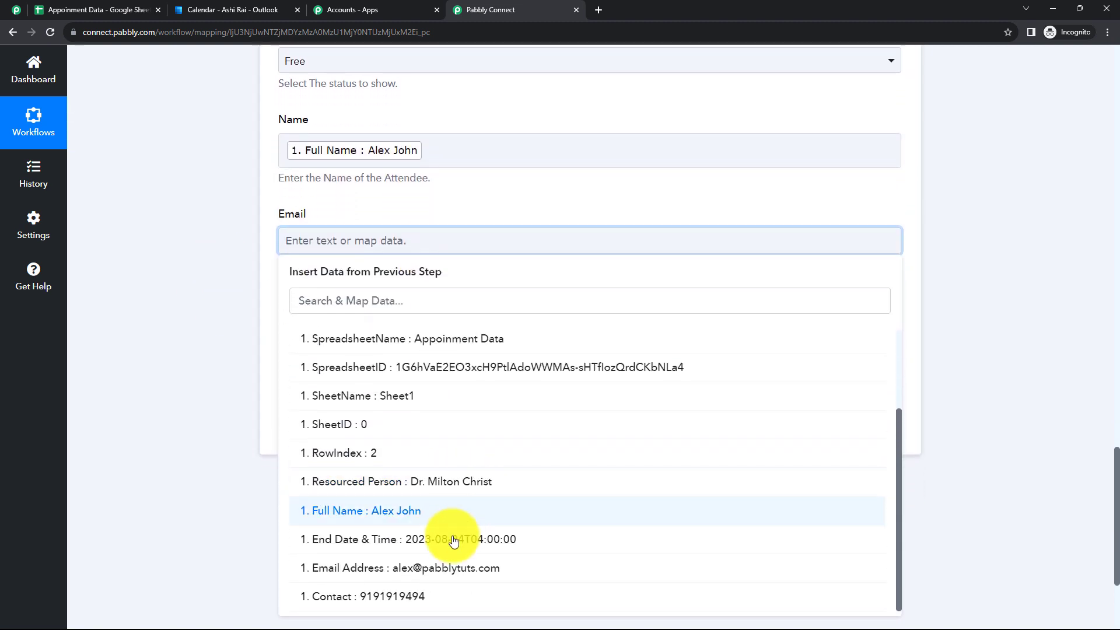
click(453, 575)
click(247, 366)
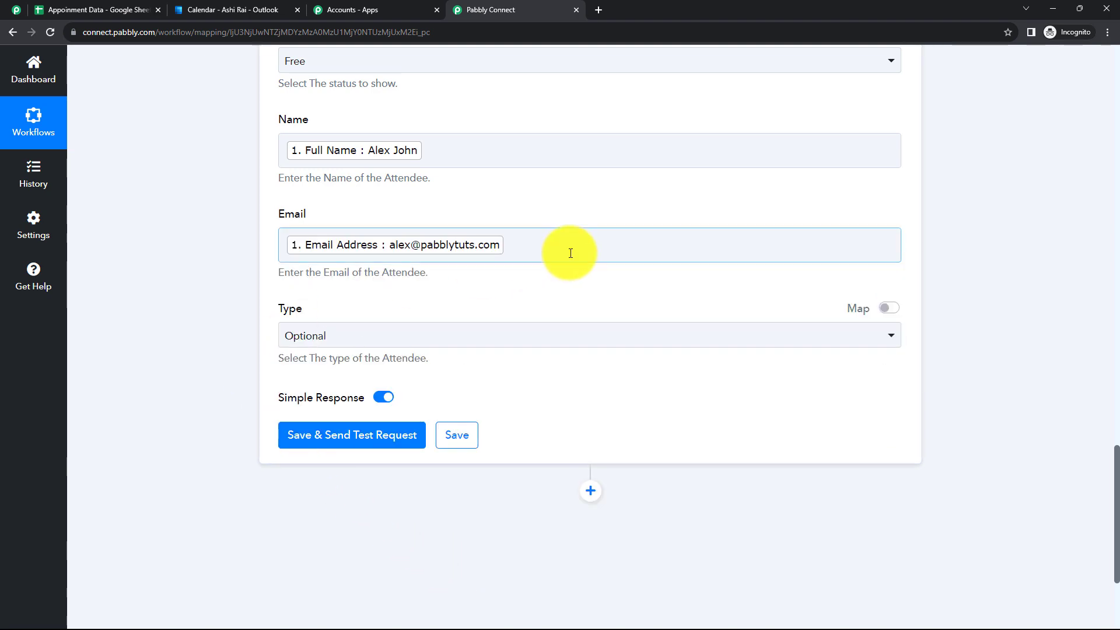
scroll(544, 178, up, 7)
scroll(523, 332, up, 9)
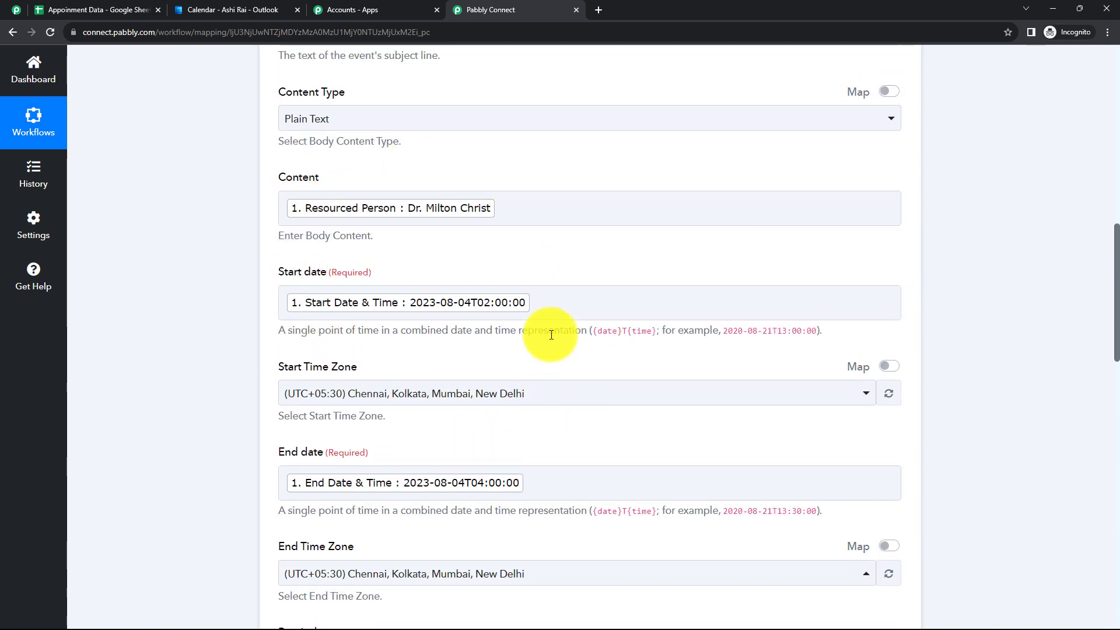
scroll(435, 240, up, 3)
scroll(530, 243, up, 1)
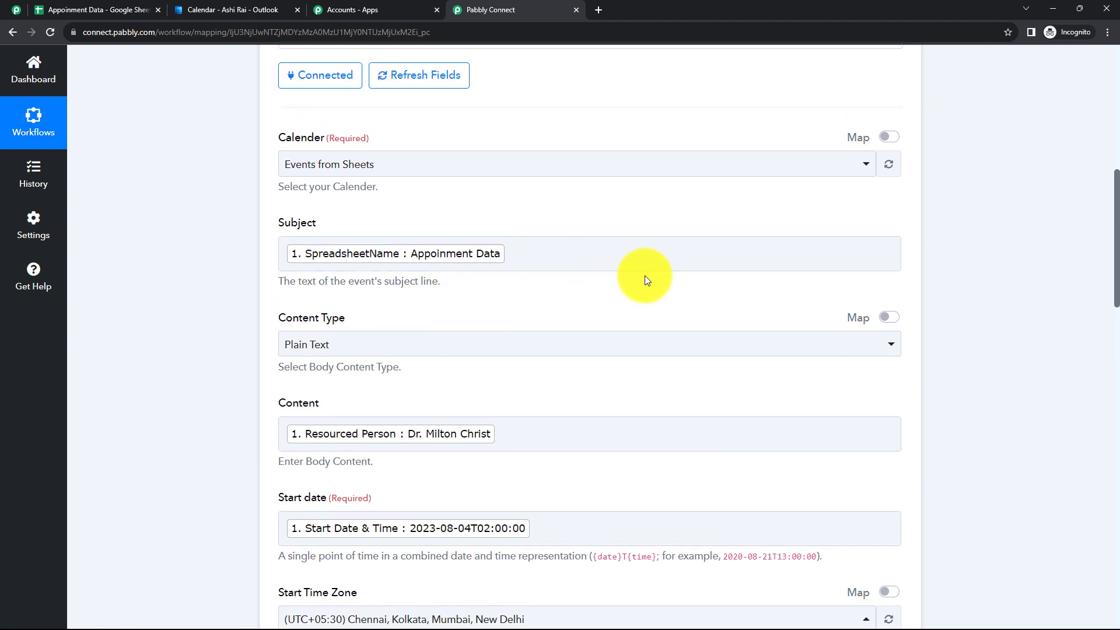
click(527, 254)
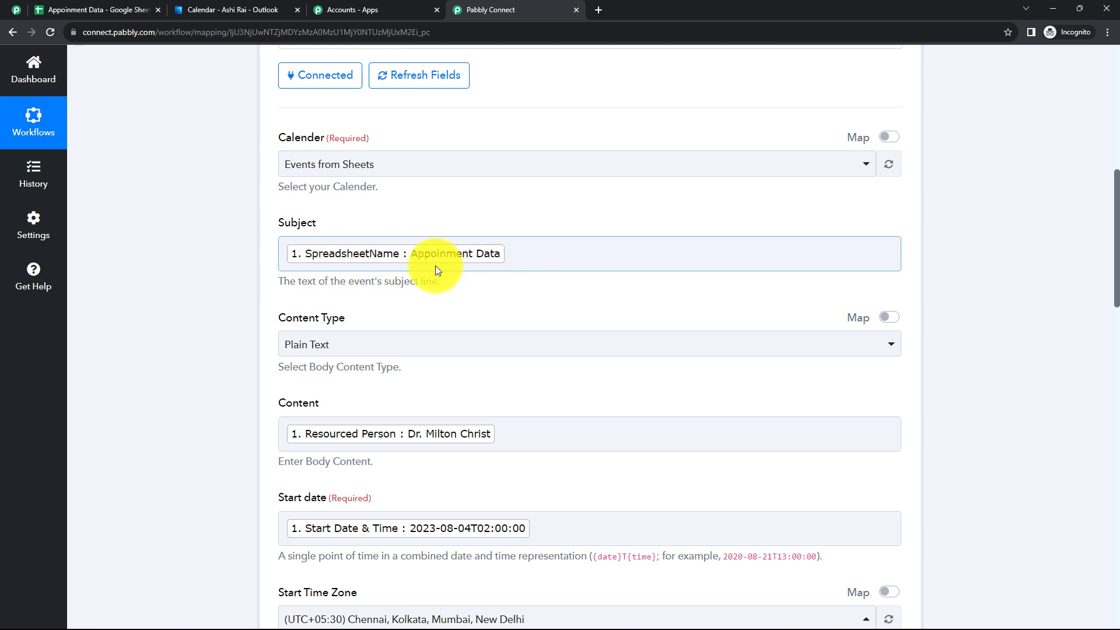
click(422, 446)
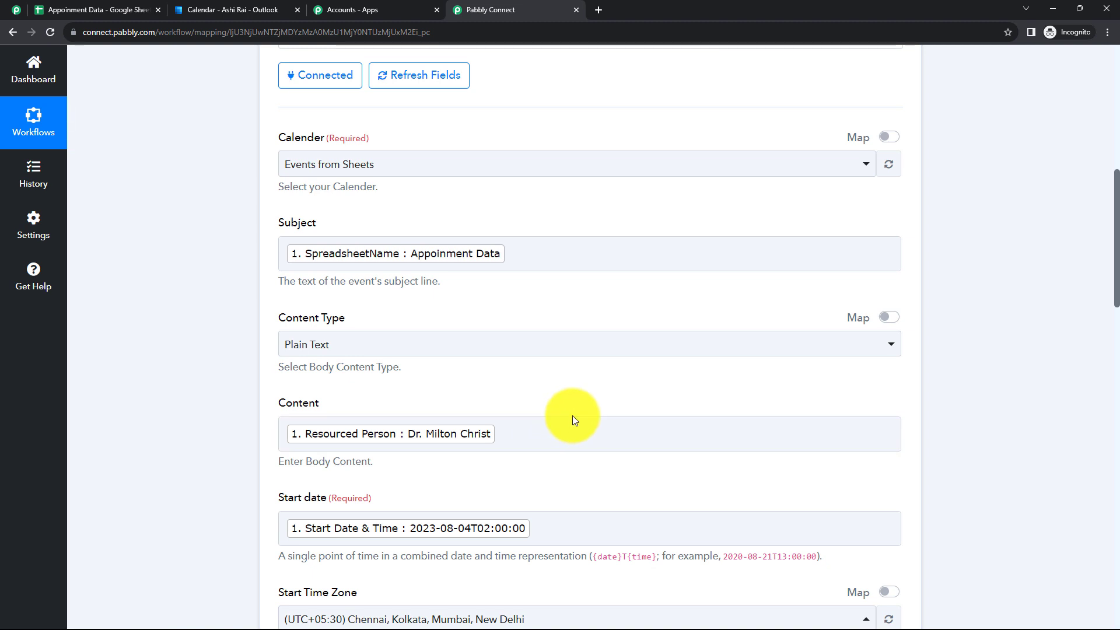
click(90, 8)
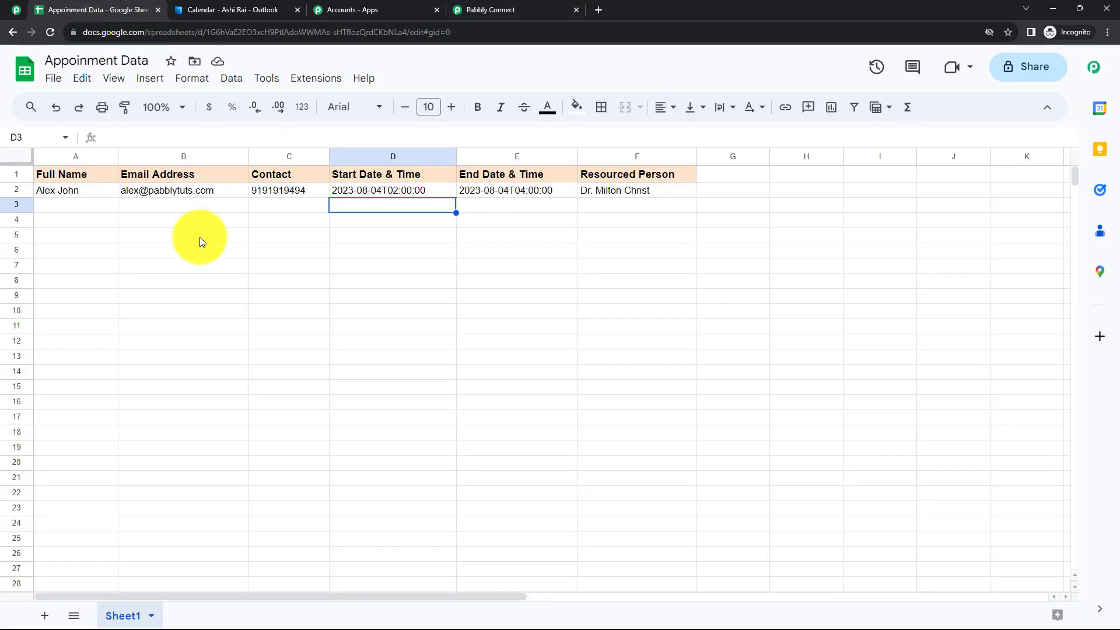
click(51, 208)
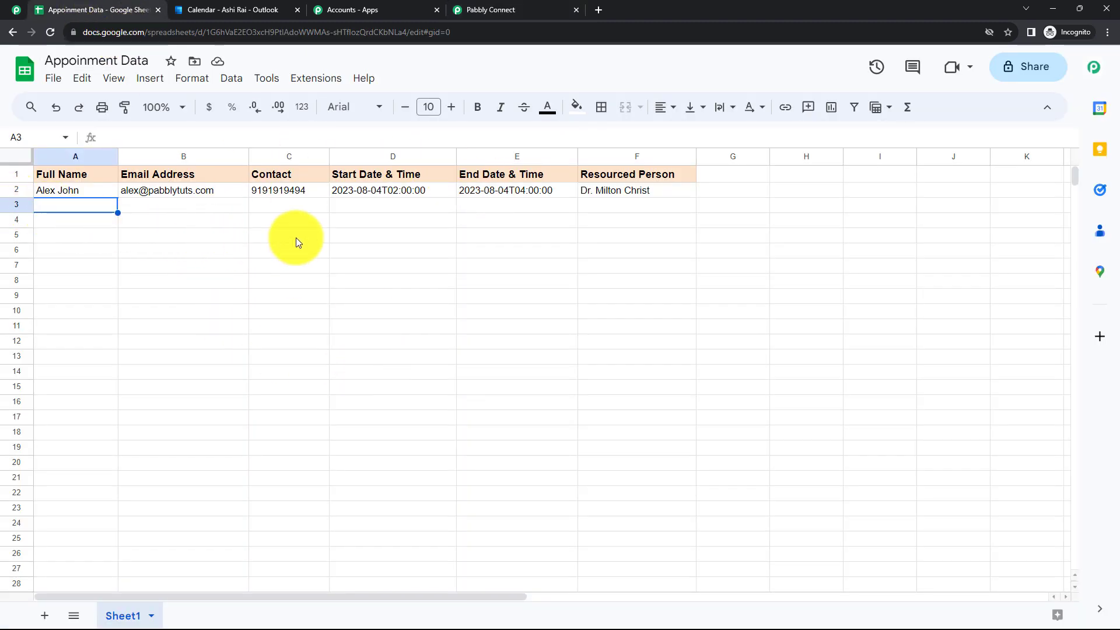
click(468, 12)
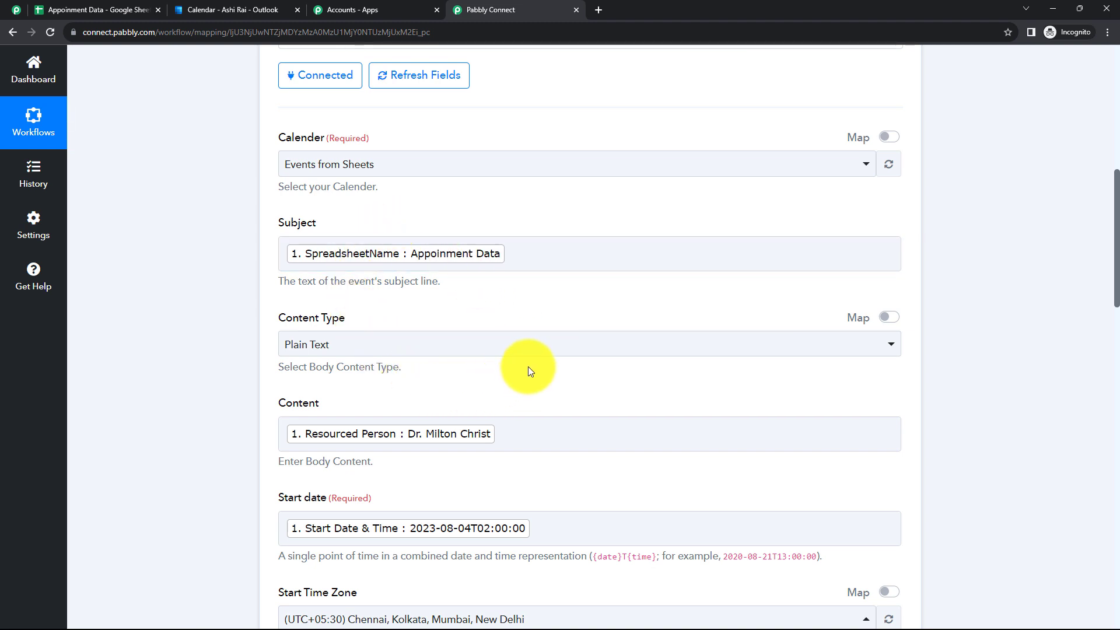
click(99, 12)
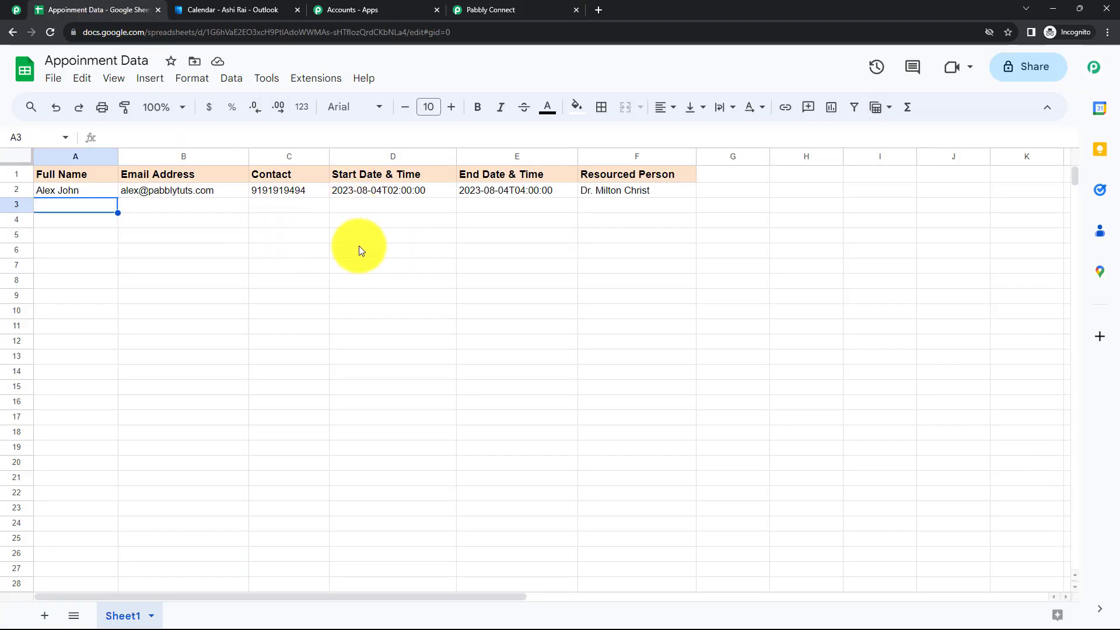
Turn on Send On Event under Extensions > Pabbly Connect Webhooks
click(320, 79)
click(620, 362)
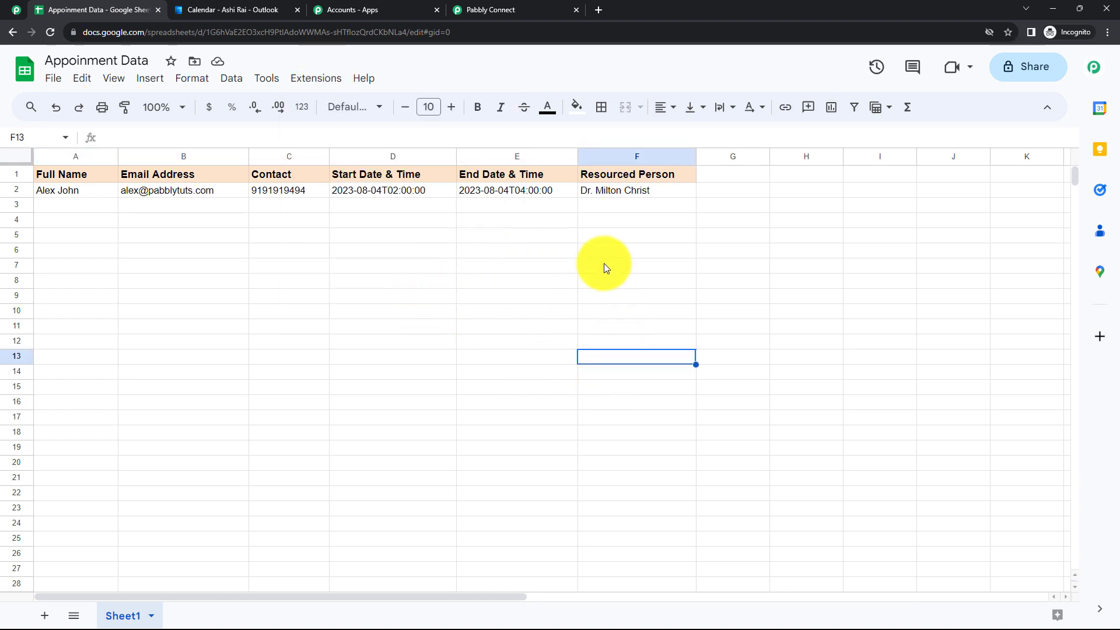
click(320, 81)
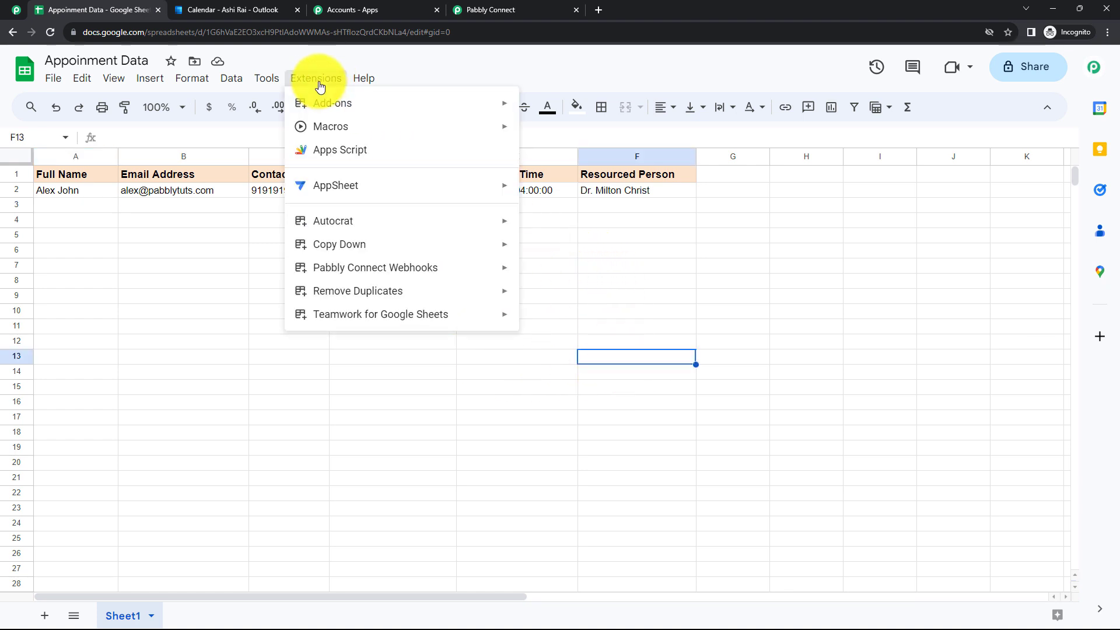
mouse_move(374, 274)
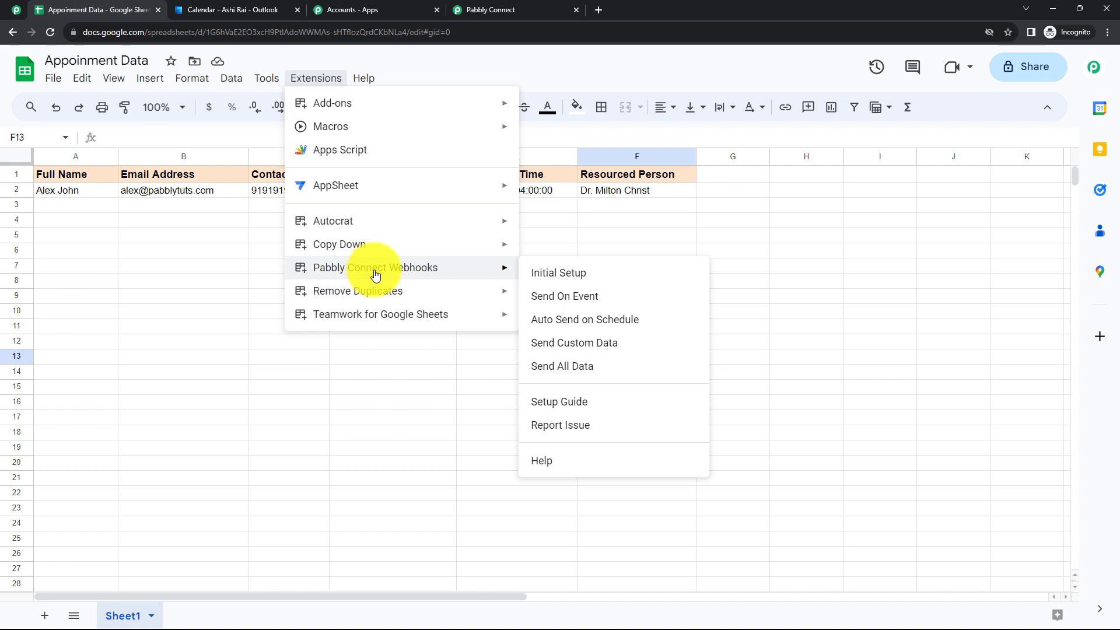
click(574, 297)
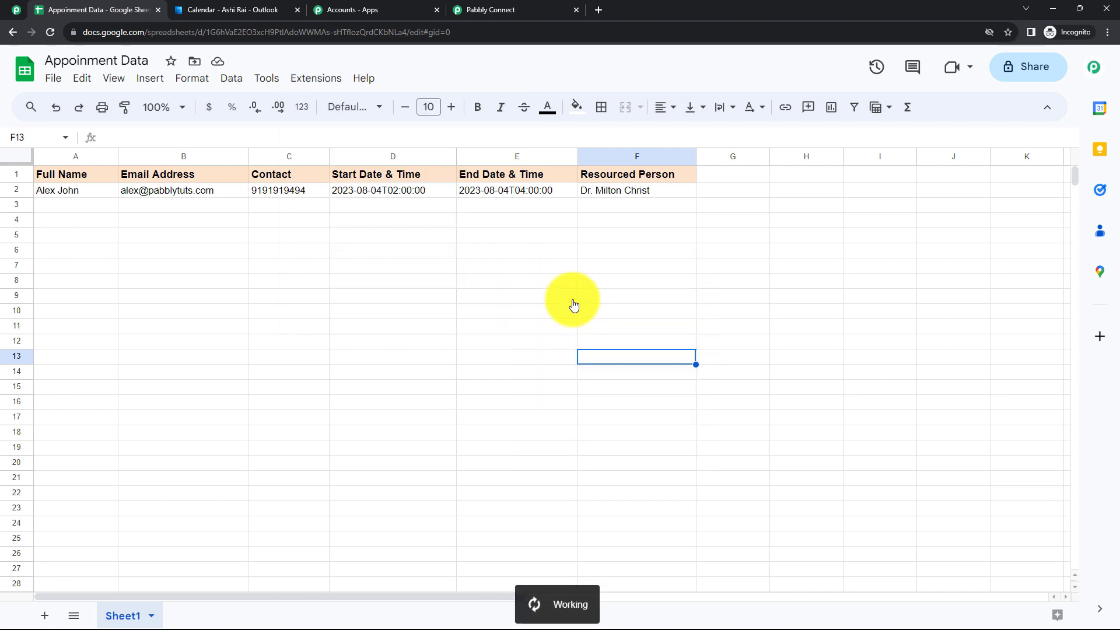
Reselect cell A3 and recheck the Extensions menu, closing it without choosing anything
click(82, 205)
click(178, 225)
click(86, 209)
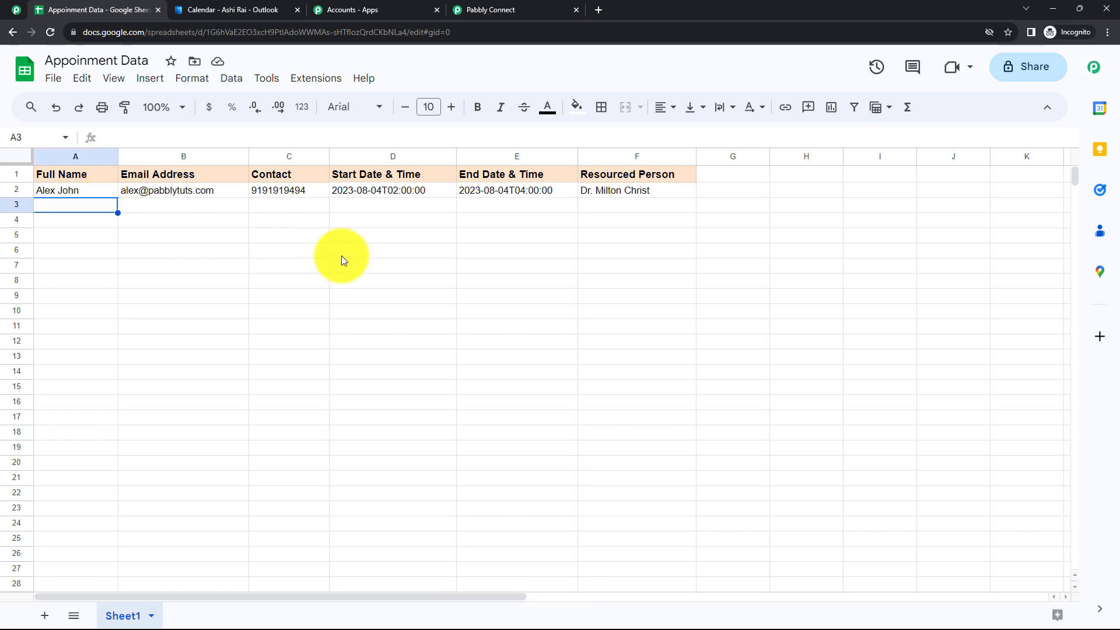
click(316, 79)
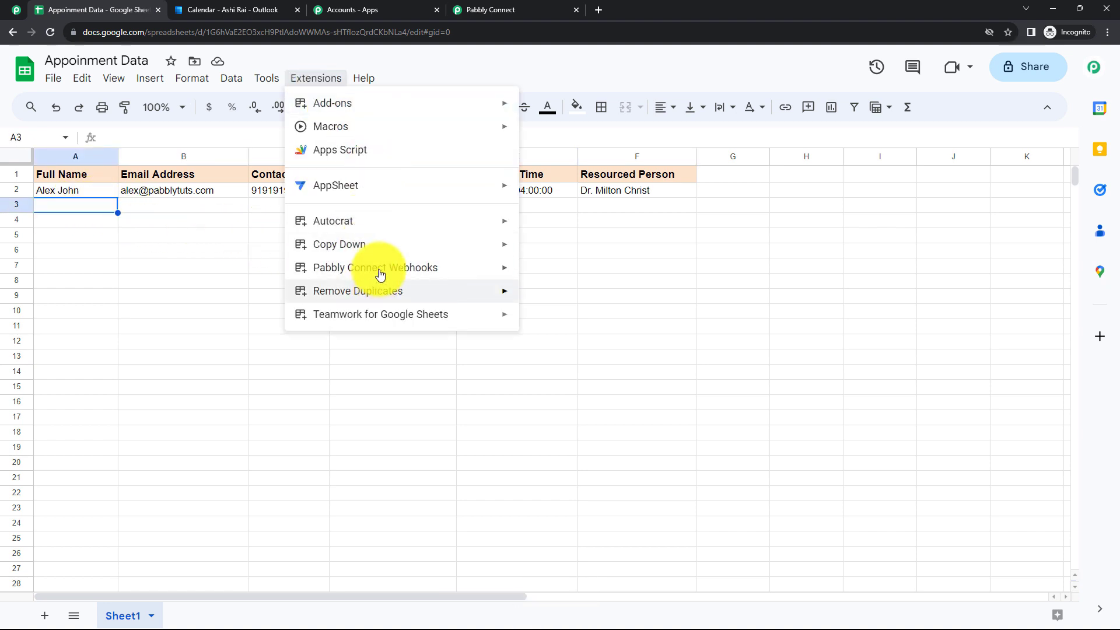
click(463, 359)
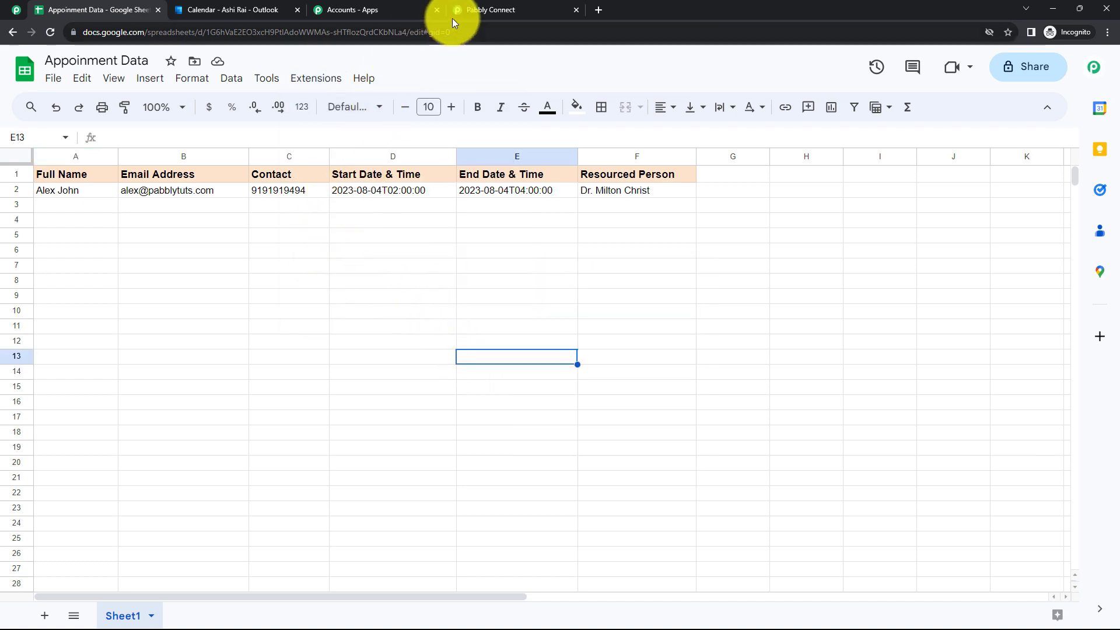
Save the Outlook event action and send a test request
click(472, 12)
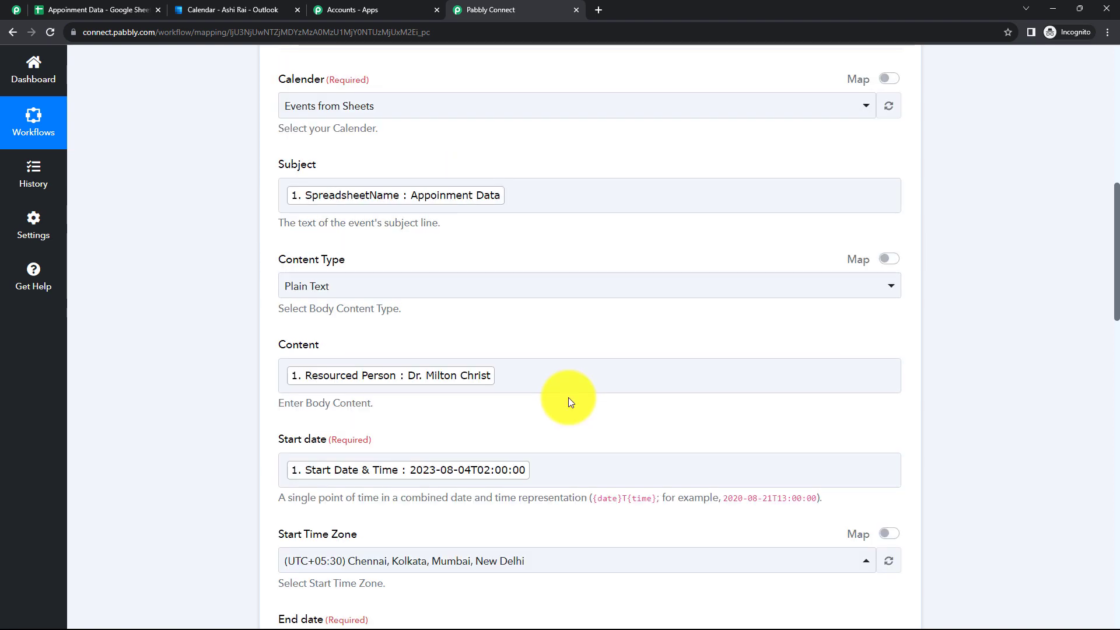
scroll(557, 400, down, 1)
scroll(558, 400, down, 2)
scroll(556, 400, down, 8)
scroll(556, 400, down, 10)
click(362, 262)
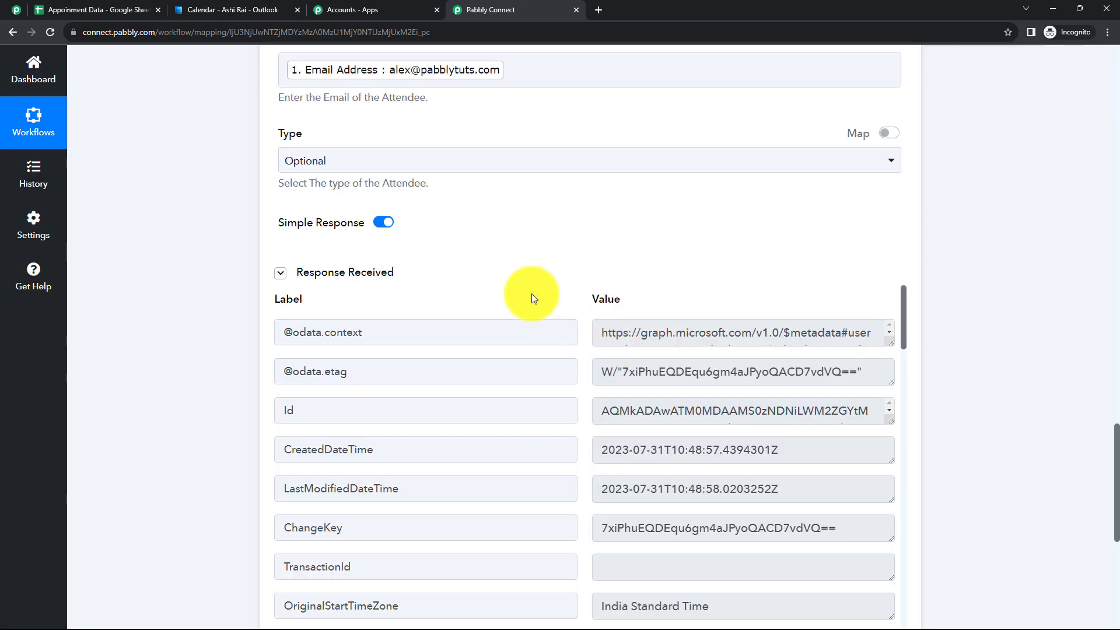
Inspect the returned reminder minutes, 'Appoinment Data' subject and body preview
scroll(563, 282, down, 1)
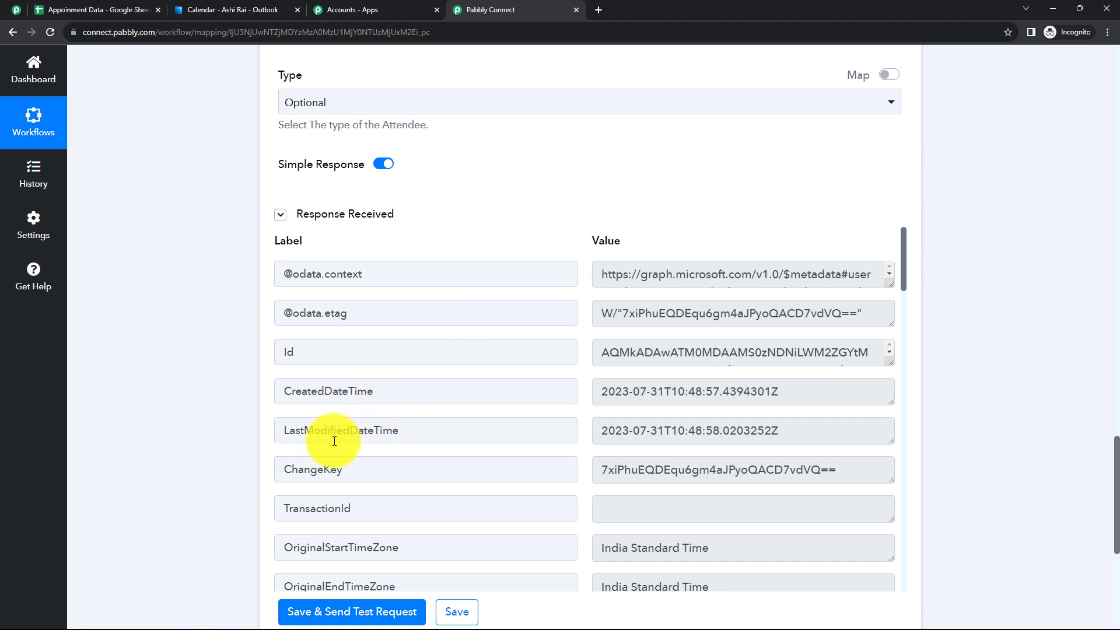
scroll(357, 420, down, 1)
scroll(371, 444, down, 1)
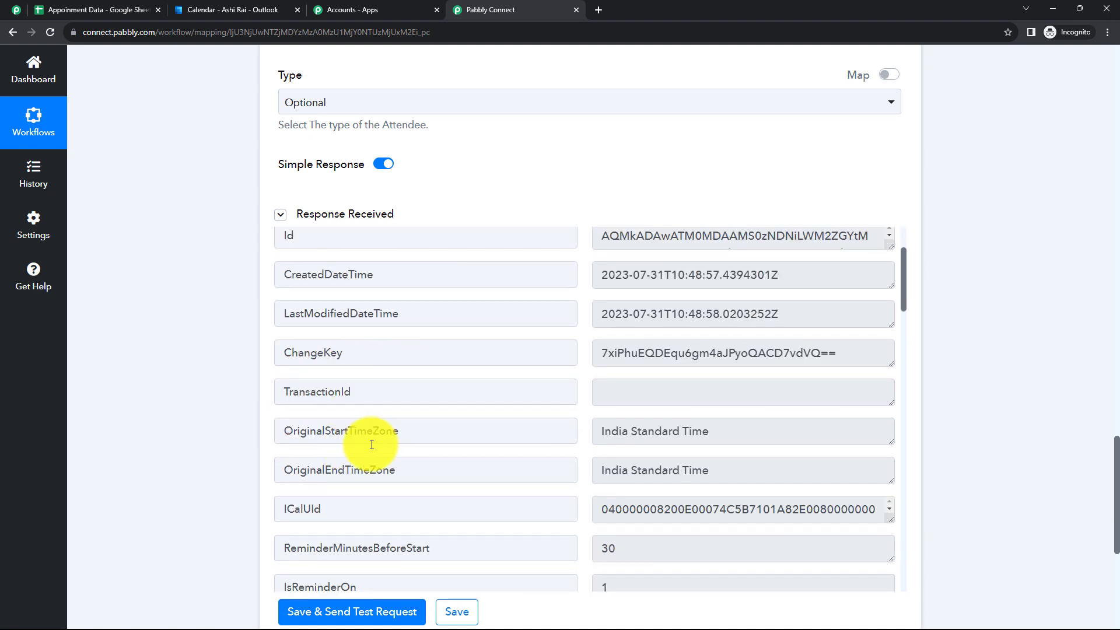
scroll(370, 439, down, 4)
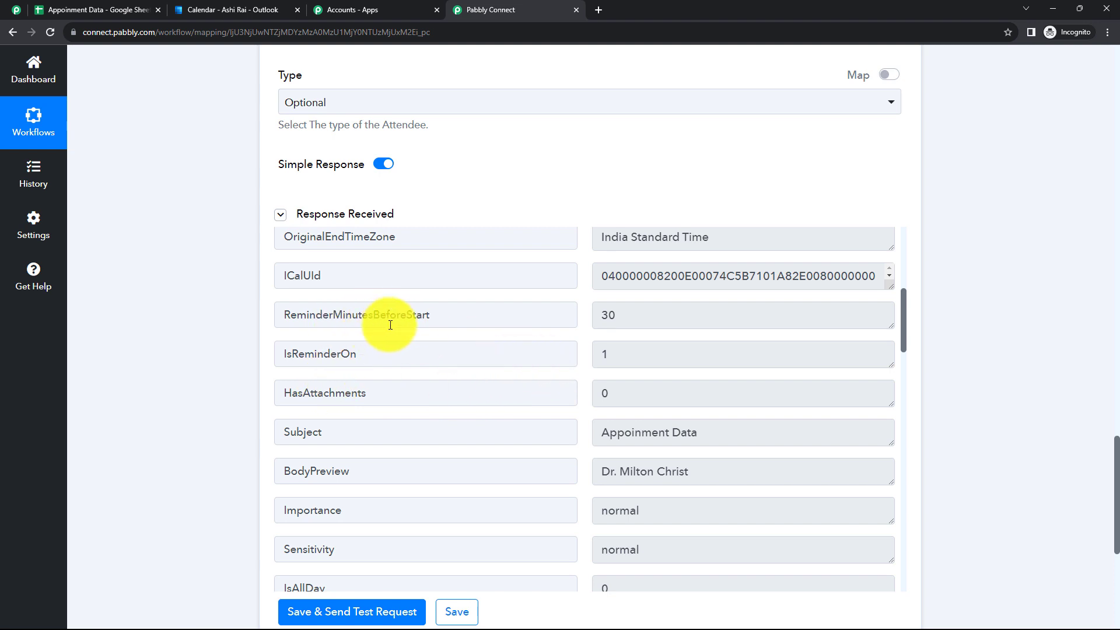
click(607, 315)
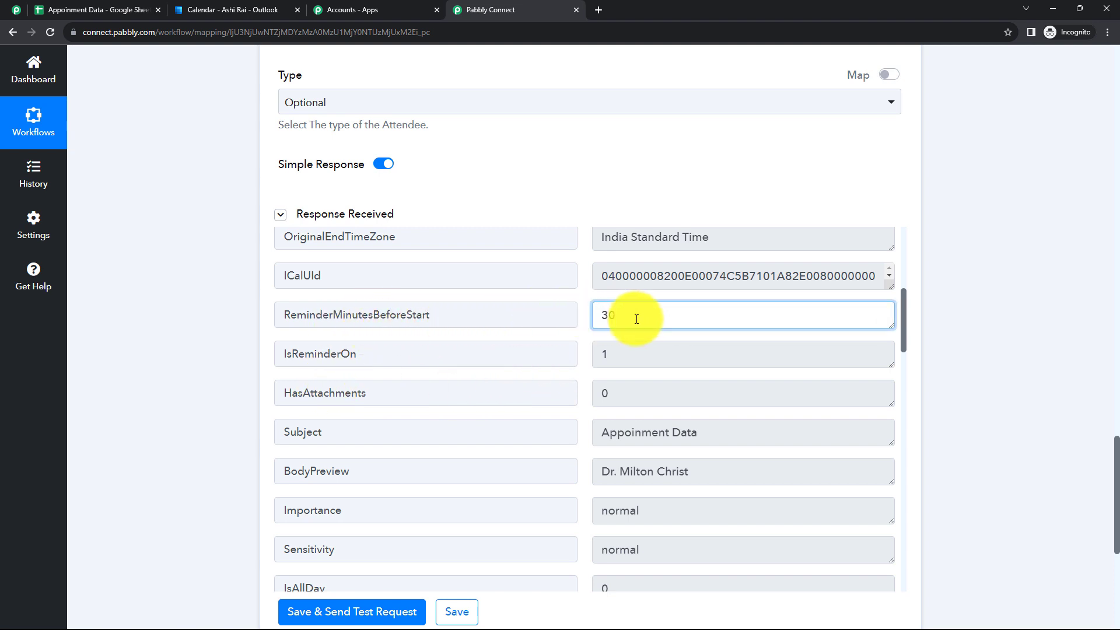
scroll(655, 365, down, 1)
click(683, 373)
triple_click(683, 374)
click(708, 412)
Scroll through the remaining response fields, then switch to the Outlook calendar
scroll(545, 380, down, 3)
scroll(543, 521, down, 3)
scroll(653, 456, down, 2)
scroll(513, 430, down, 6)
scroll(511, 429, down, 5)
scroll(512, 428, down, 4)
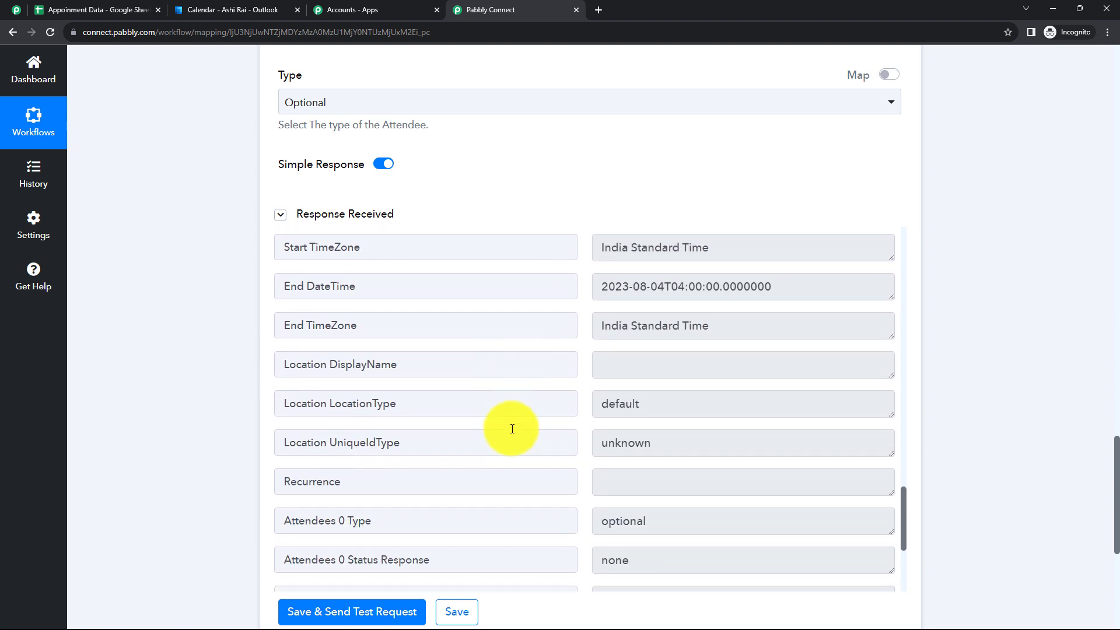
scroll(512, 428, down, 2)
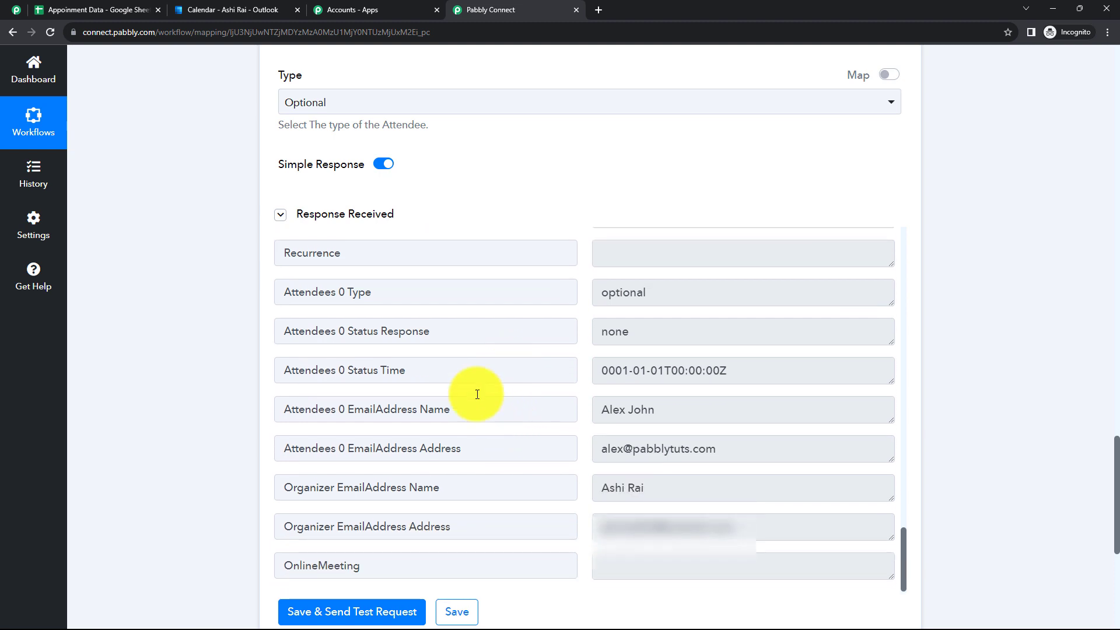
click(230, 9)
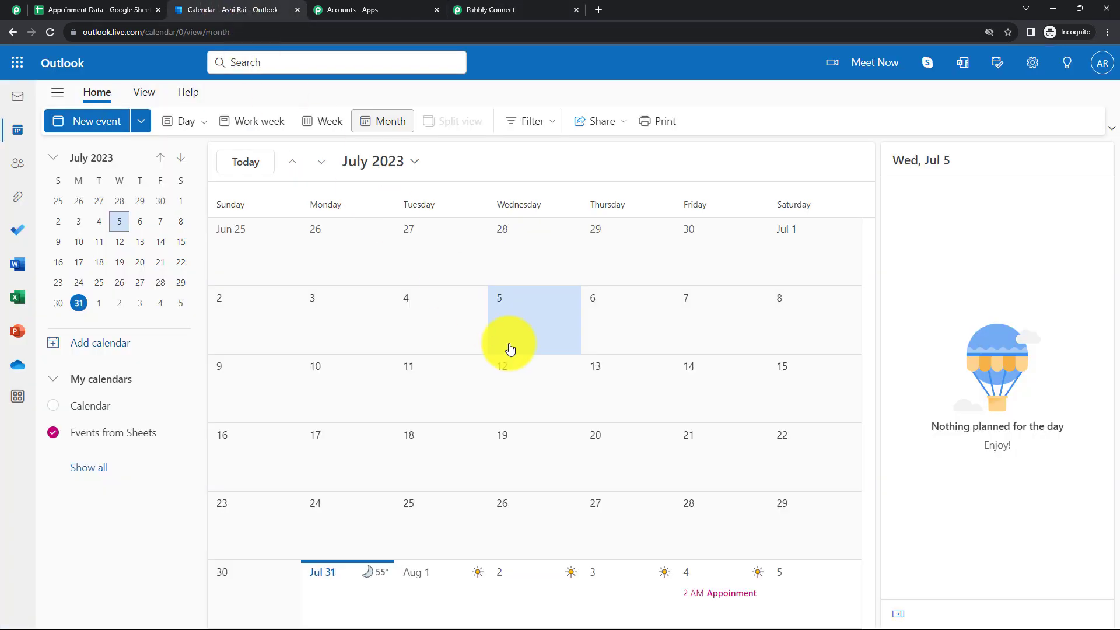
View and close the 2 AM Aug 4 Appoinment event, then return to Pabbly Connect
click(712, 598)
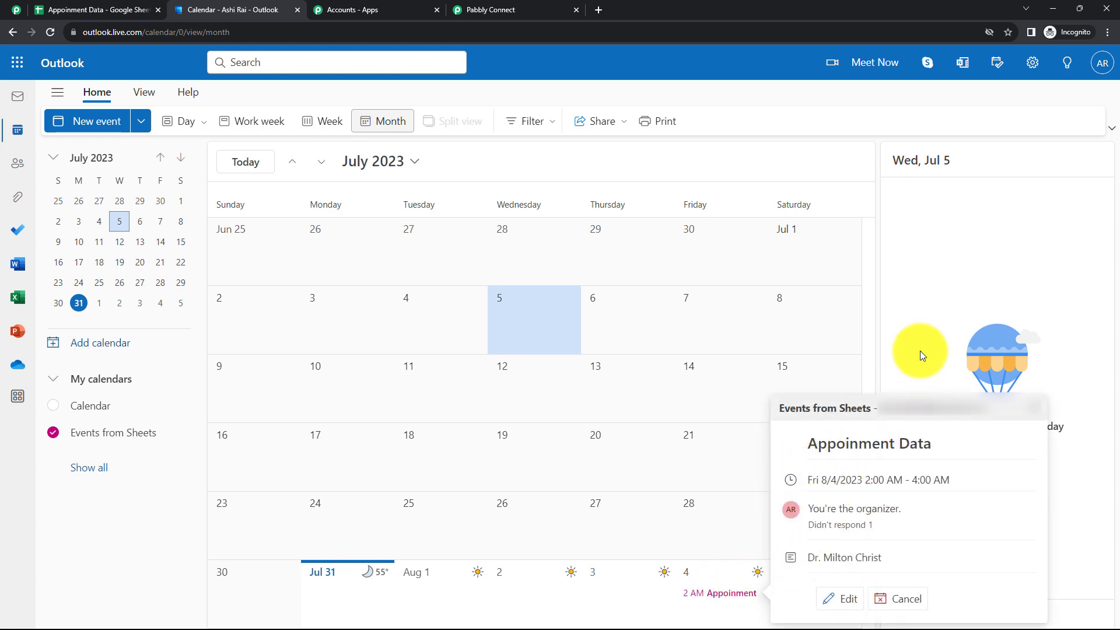
click(687, 511)
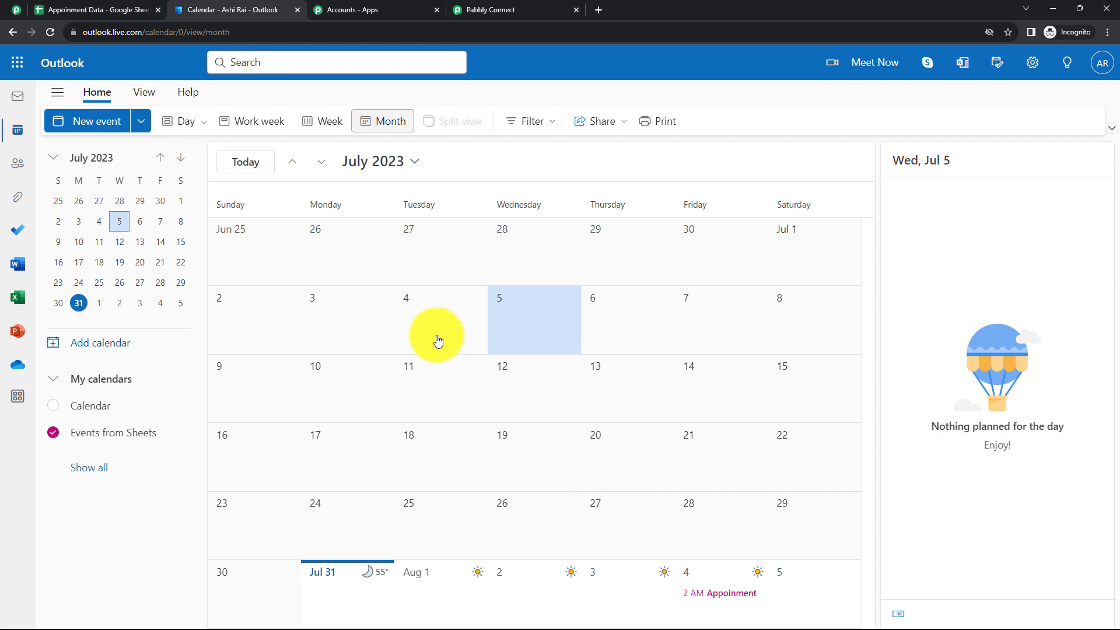
click(513, 10)
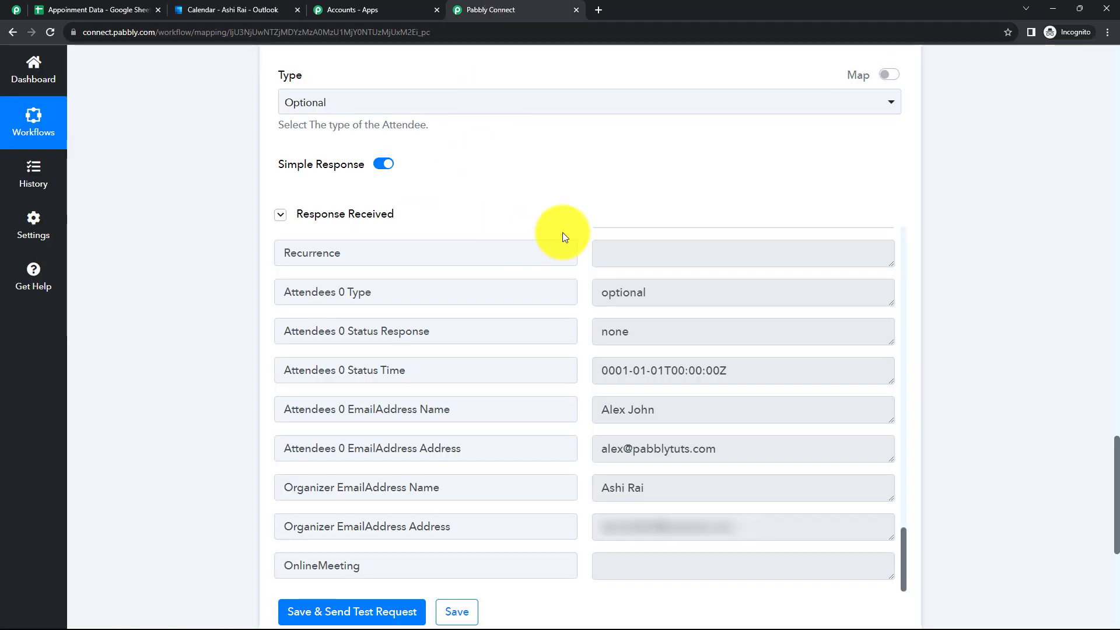
Collapse the Microsoft Office 365 action card and go to the Appoinment Data spreadsheet
drag(1115, 485, 1100, 113)
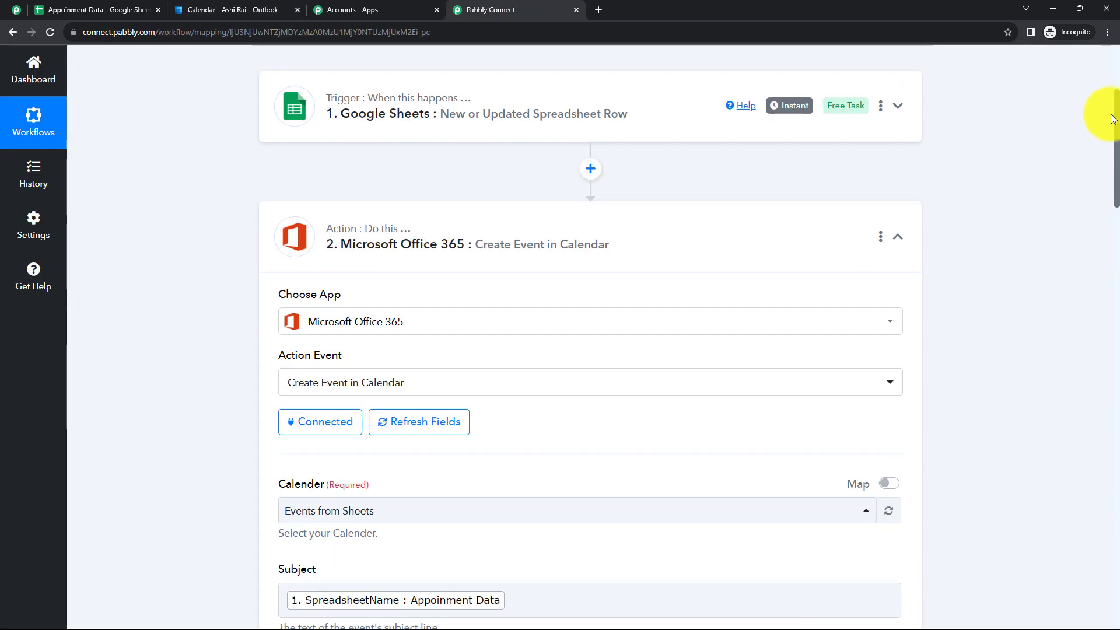
click(643, 298)
scroll(488, 268, up, 2)
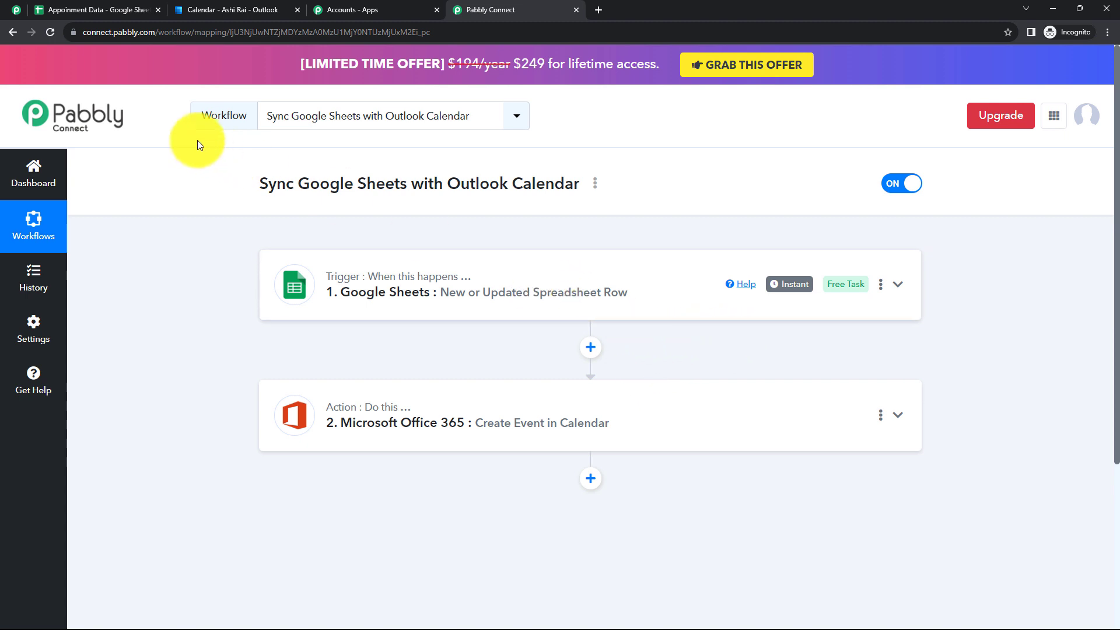
click(124, 11)
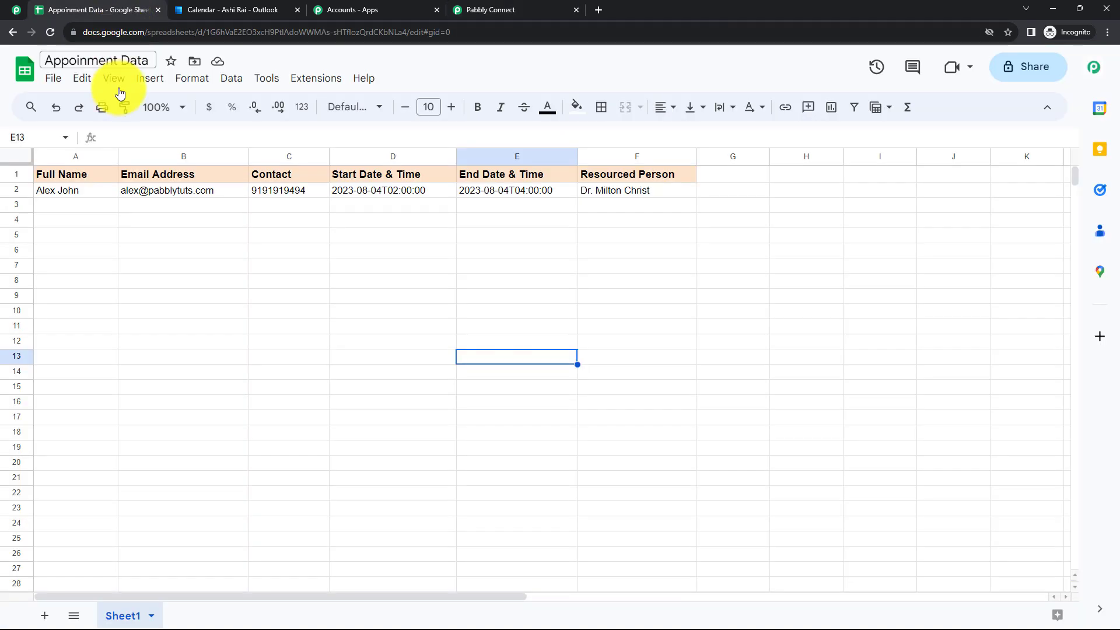
Enter the attendee's name in A3 and their e-mail address in B3
click(70, 205)
click(85, 221)
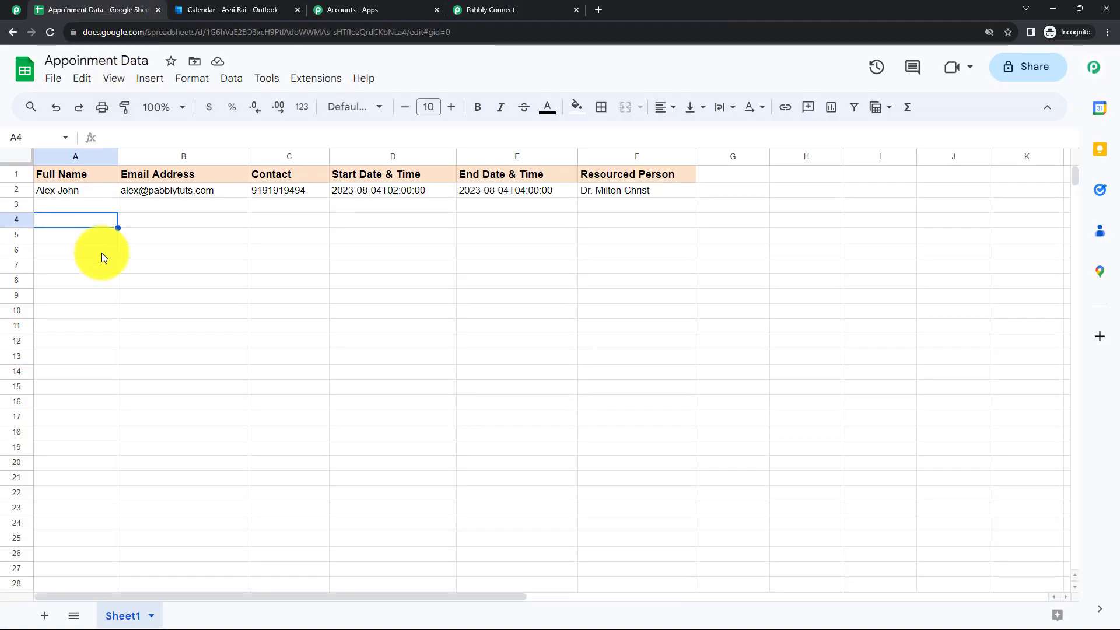
click(74, 206)
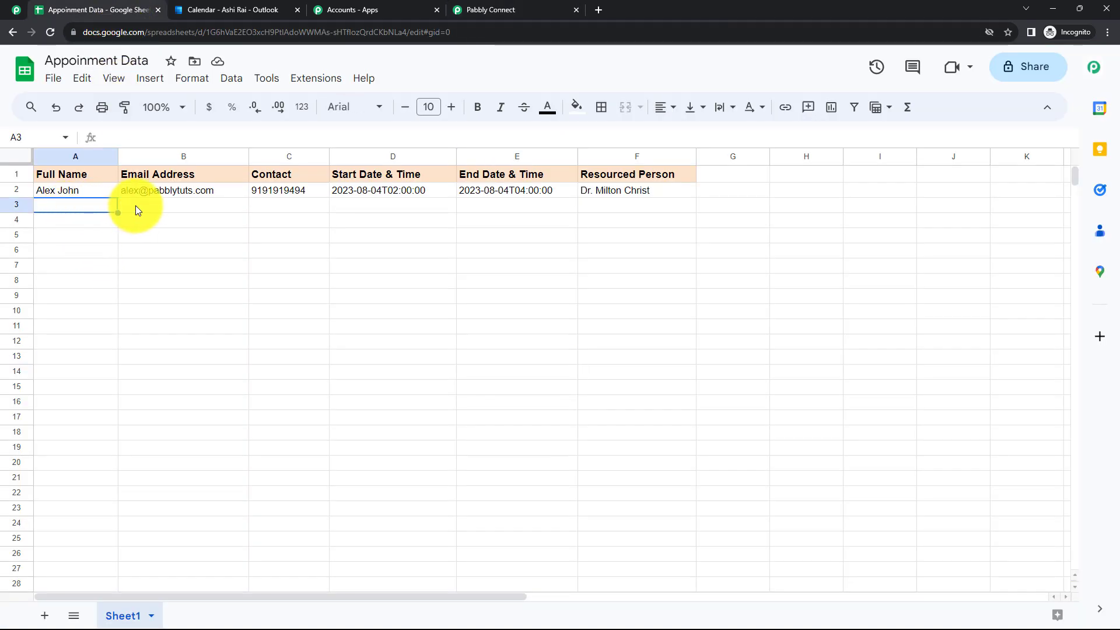
click(377, 208)
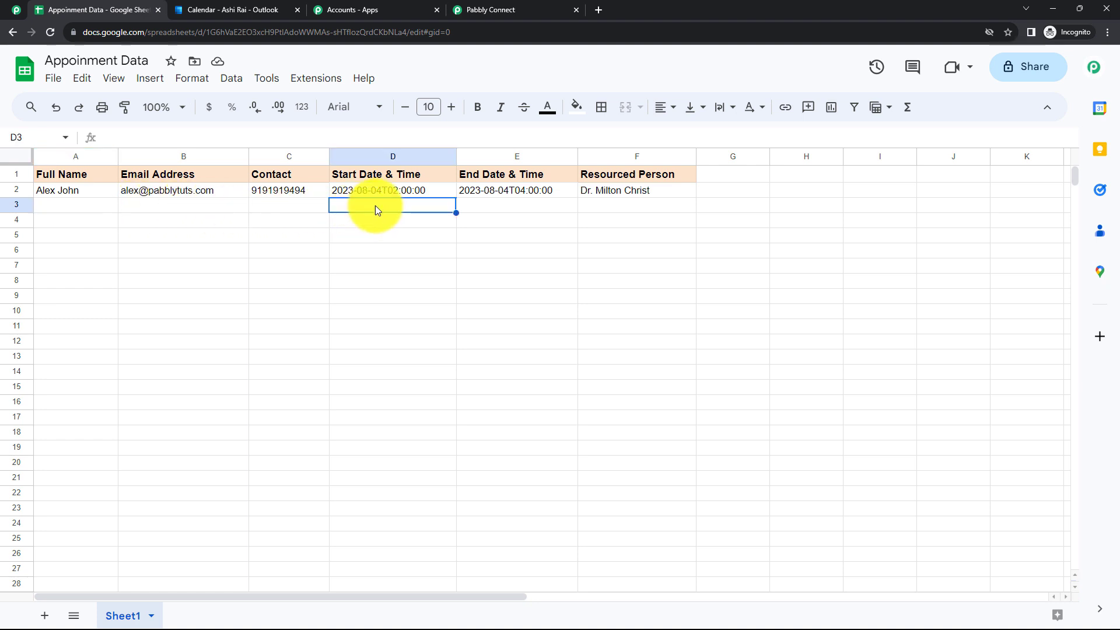
click(57, 208)
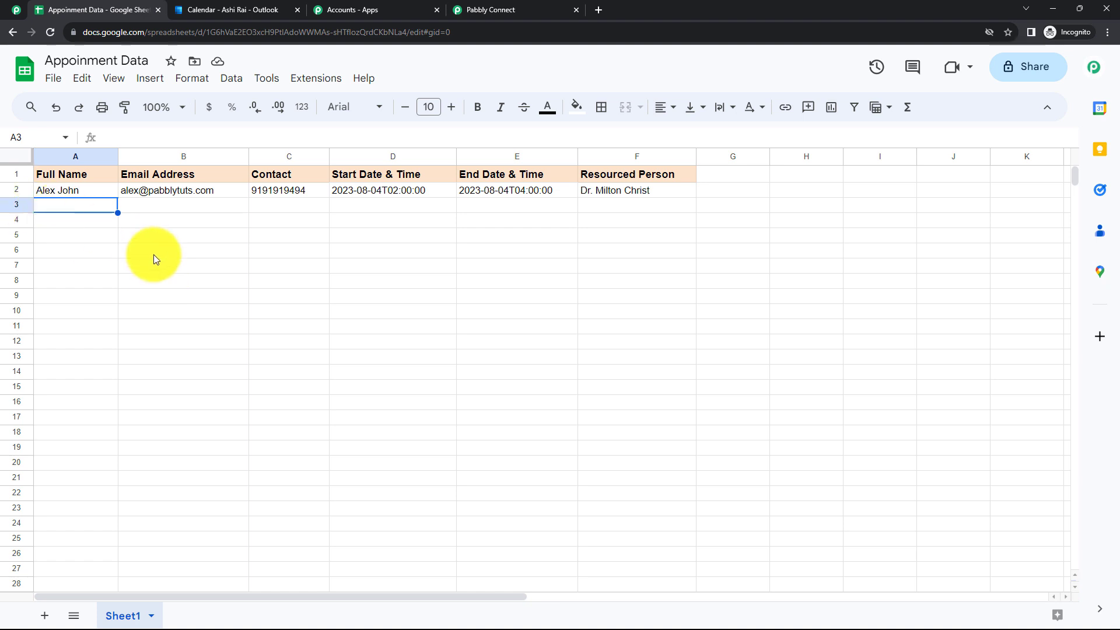
text(Demo User)
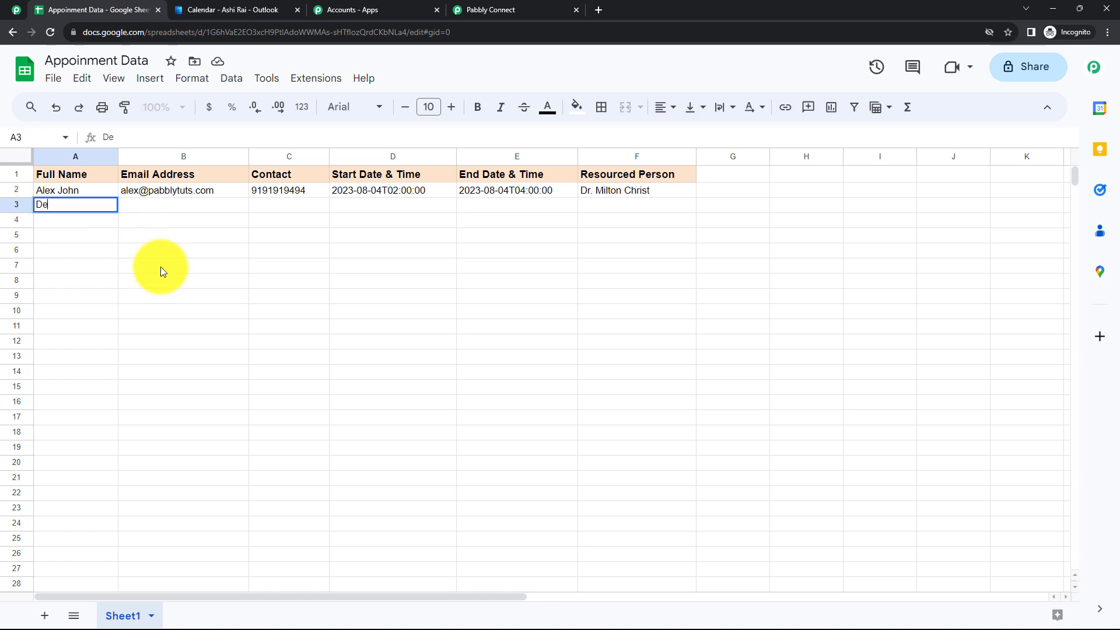
click(159, 204)
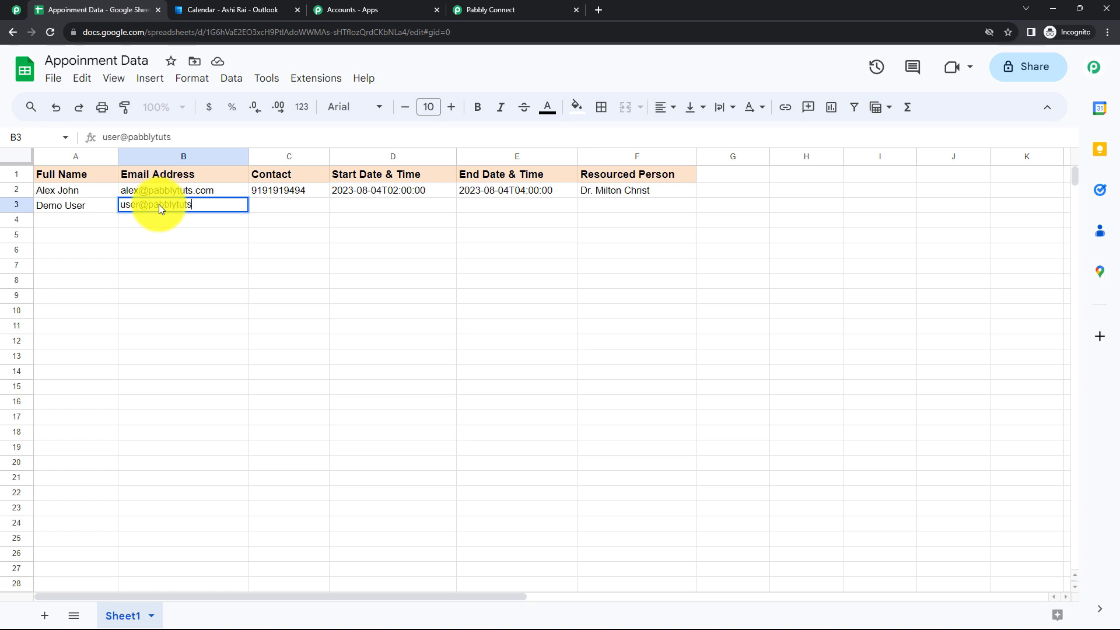
Enter the contact number in C3 and start time 2023-08-05T03:00:00 in D3
click(272, 205)
text(91)
text(919292)
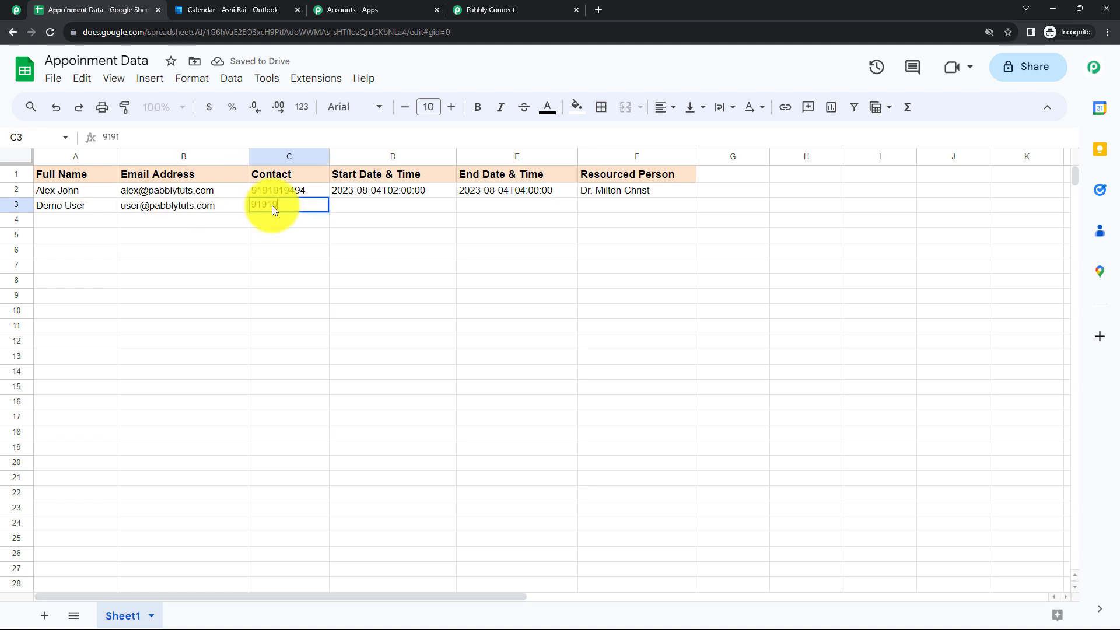
click(358, 204)
text(2023-0)
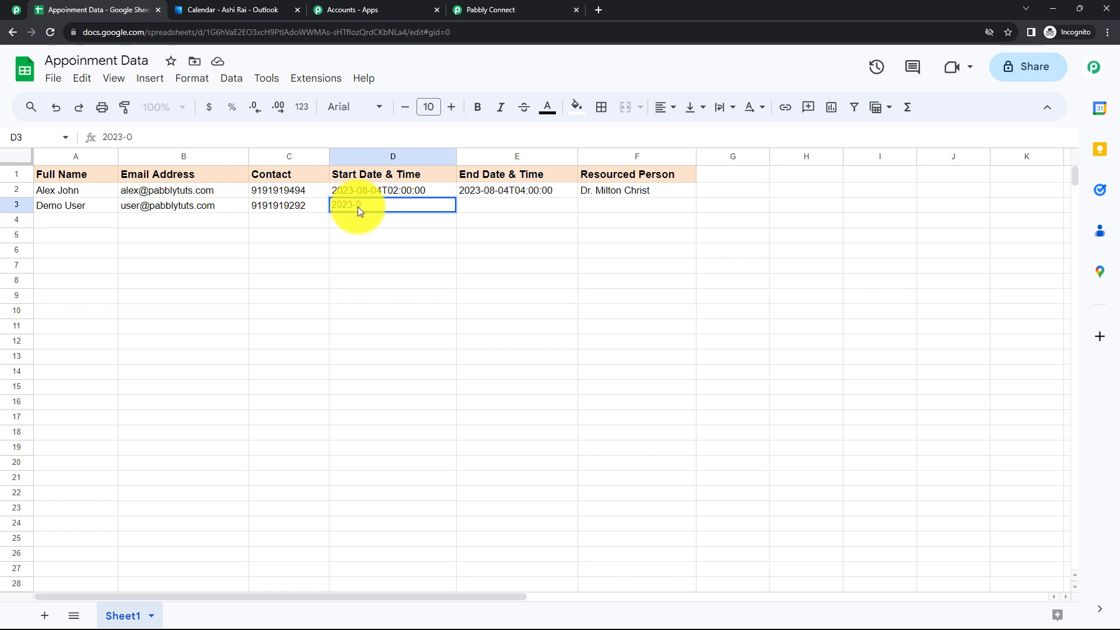
text(8-05T03:00:00)
click(377, 236)
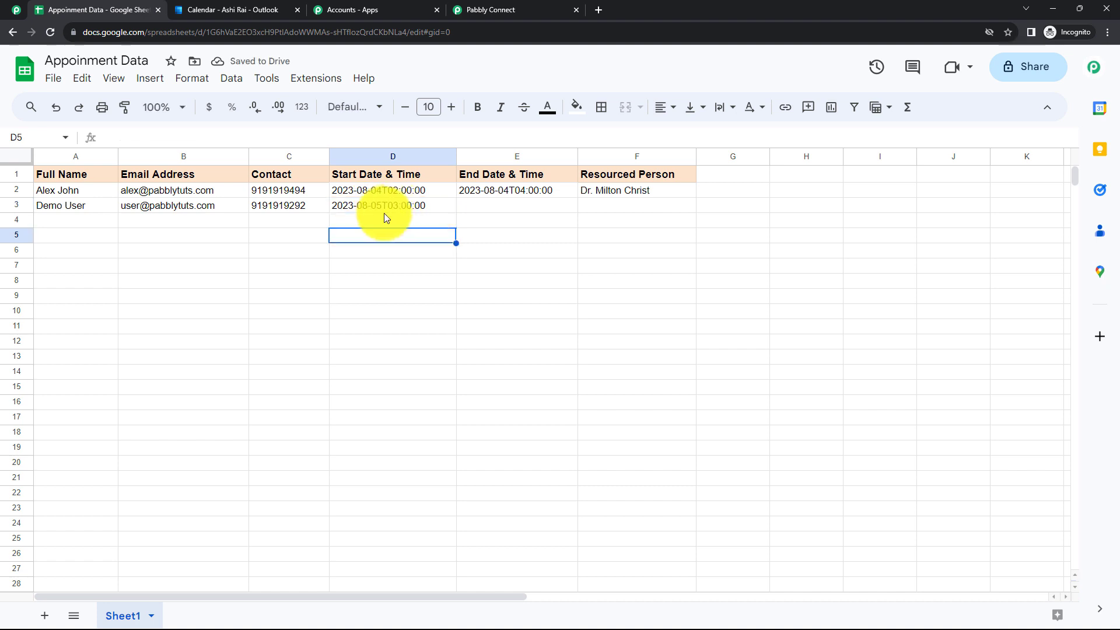
Enter end time 2023-08-05T05:00:00 in E3 and the resourced person's name in F3
click(492, 206)
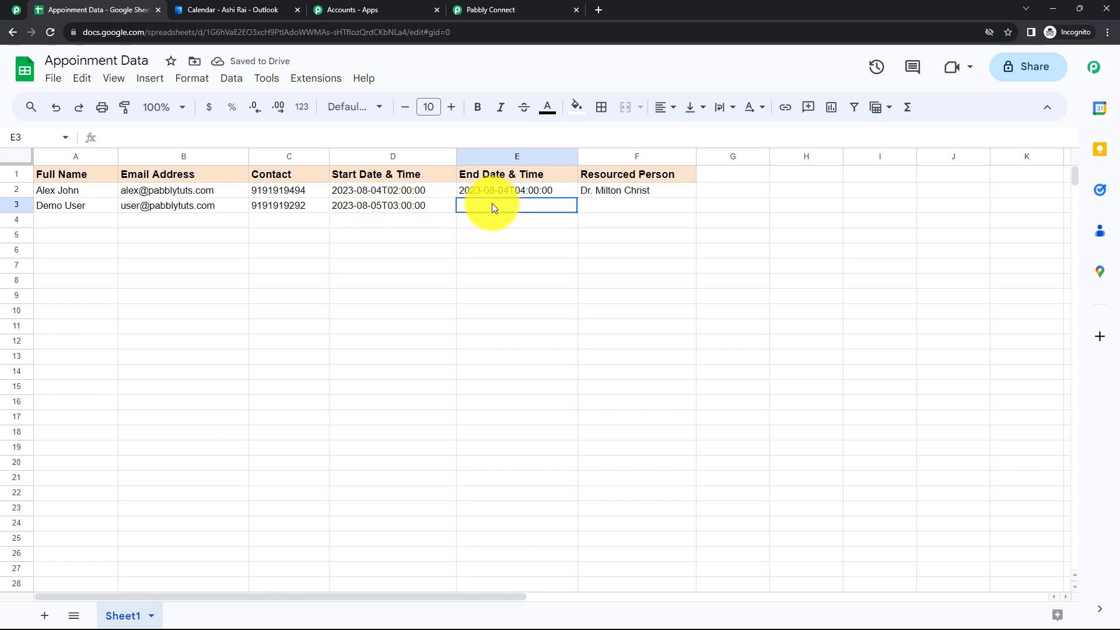
text(2)
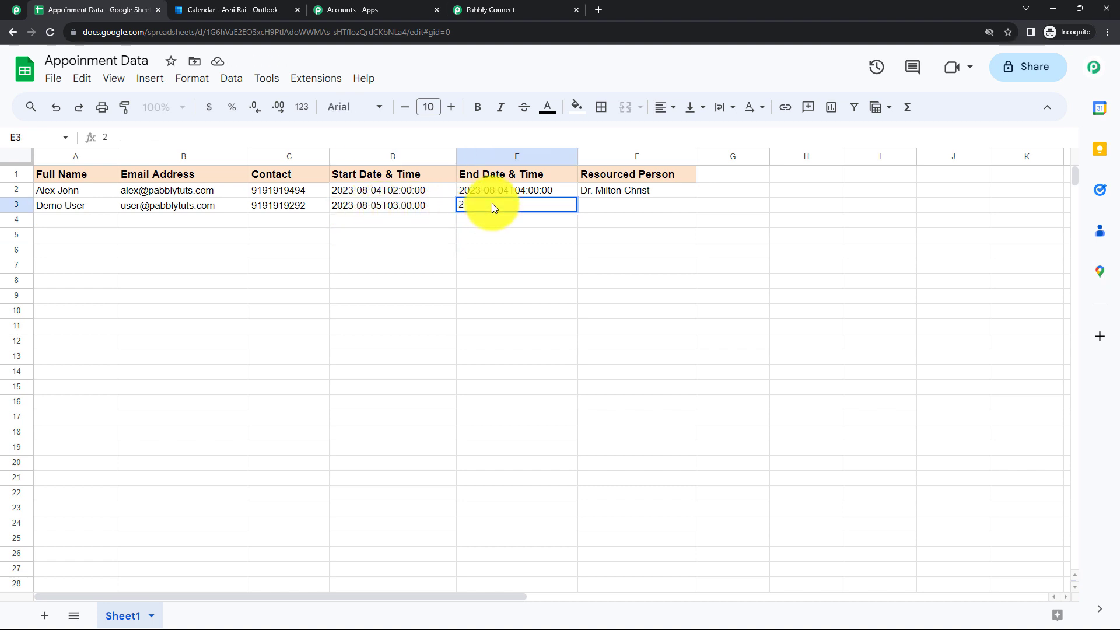
text(023-08-05T05:00:00)
click(392, 265)
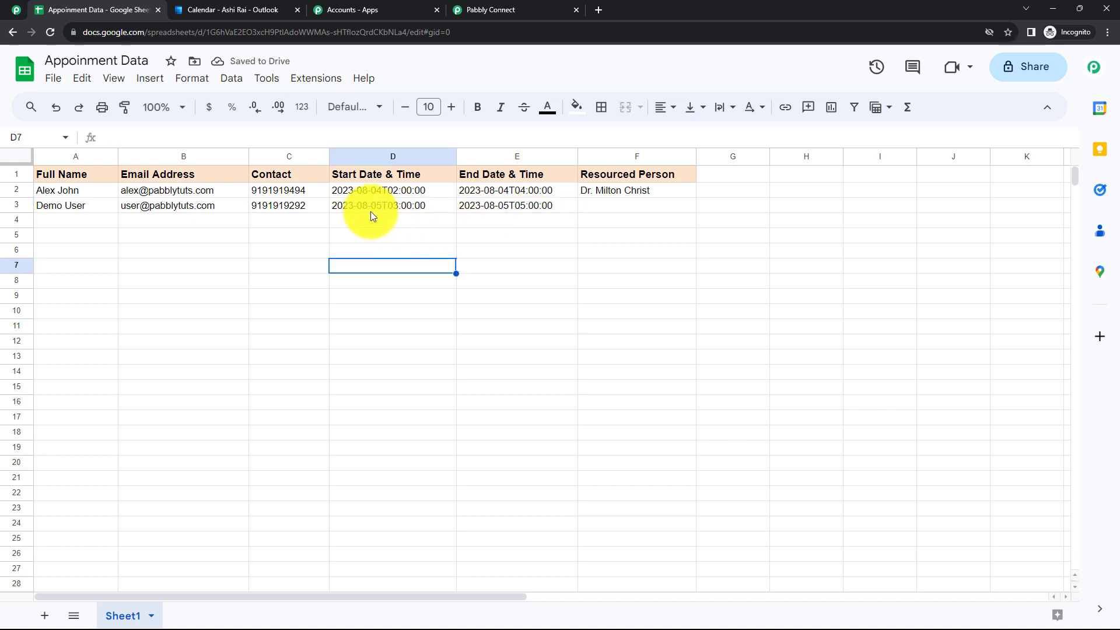
click(615, 208)
text(Sample User)
click(627, 269)
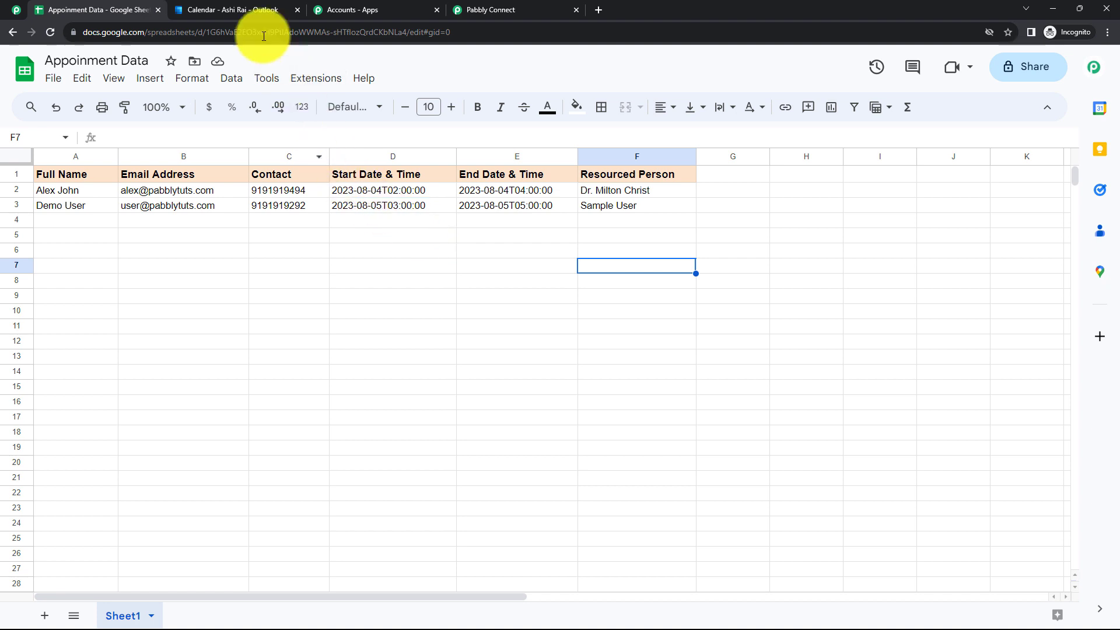
Open the synced Aug 5, 3 AM Appoinment event in Outlook, then return to Pabbly Connect
click(243, 8)
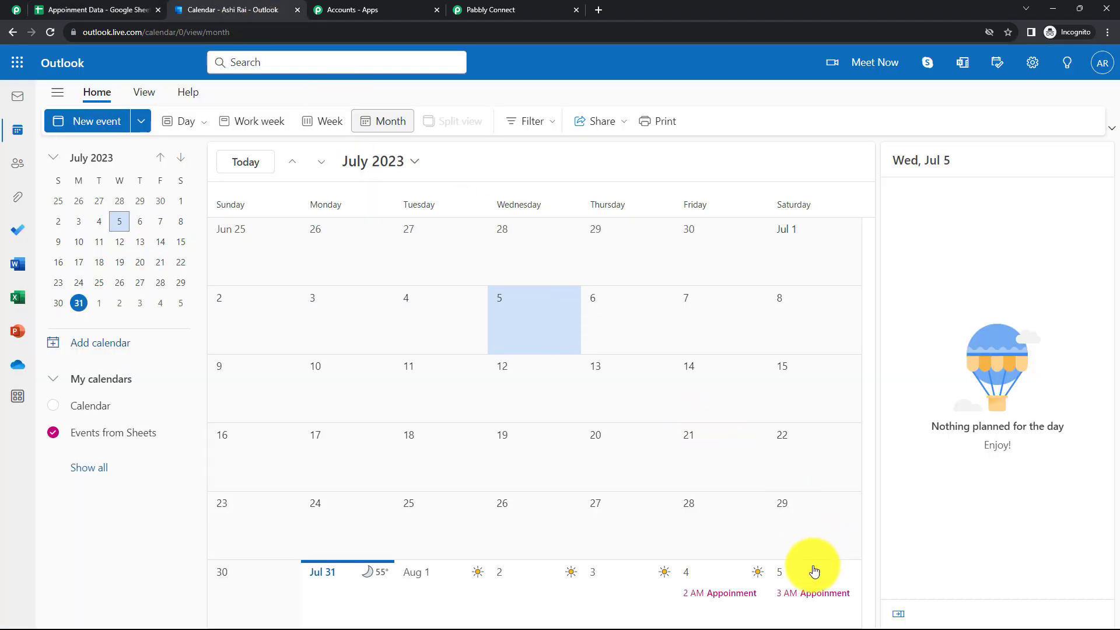
click(822, 593)
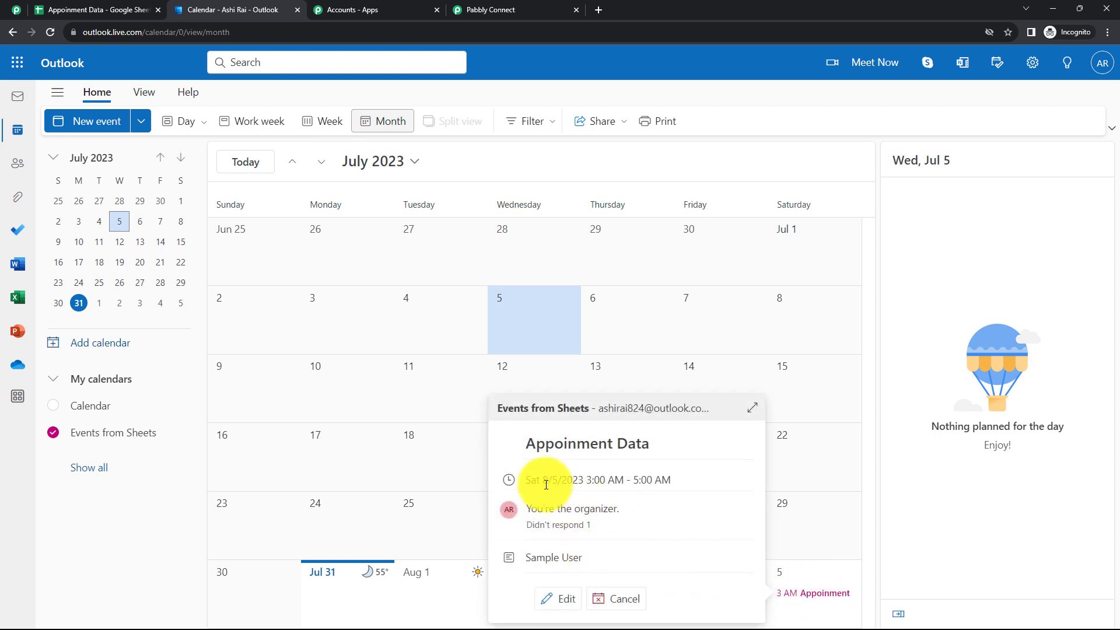
click(505, 7)
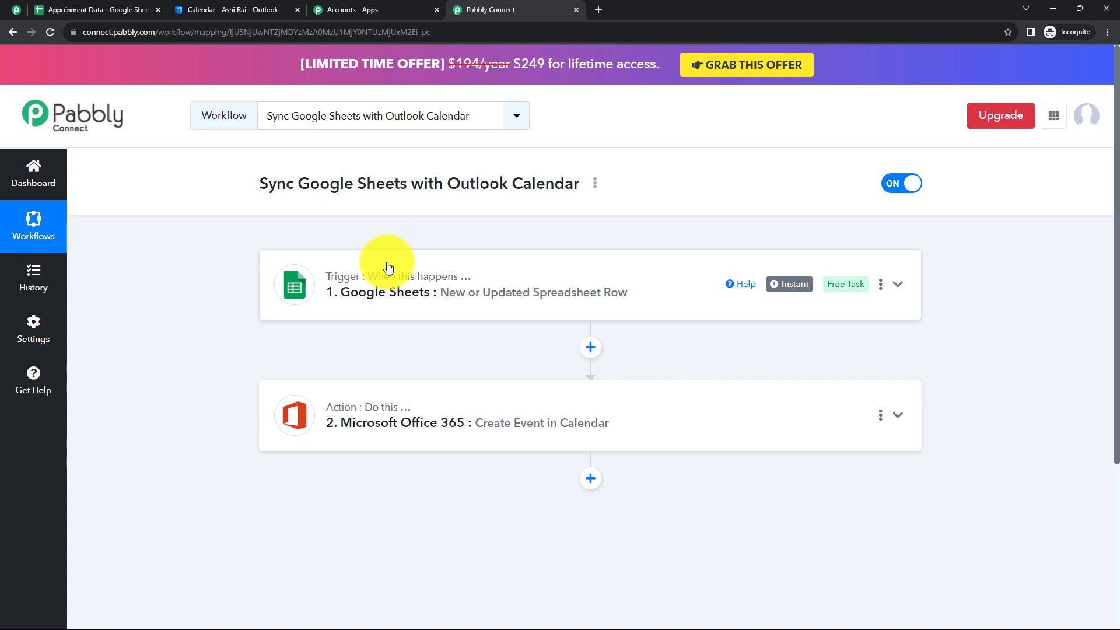
click(595, 185)
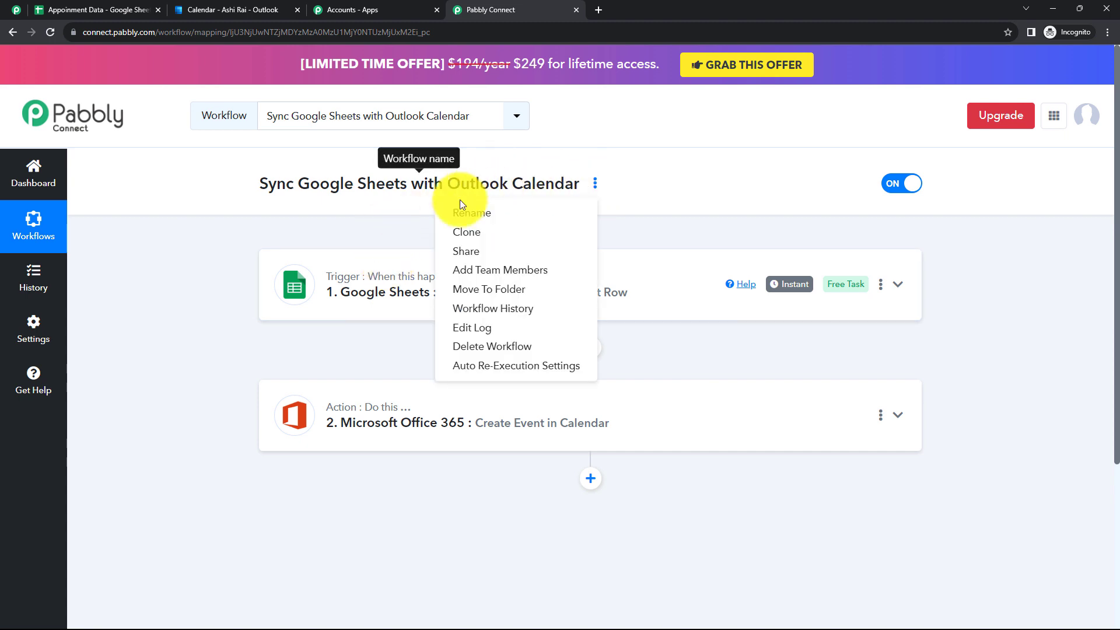
click(521, 251)
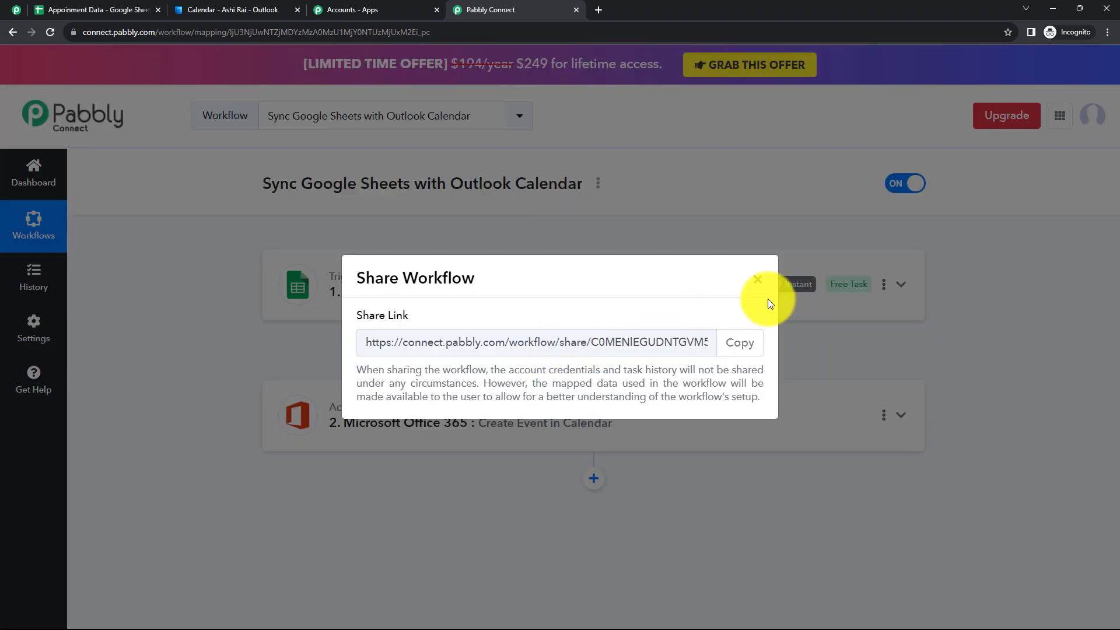
click(757, 280)
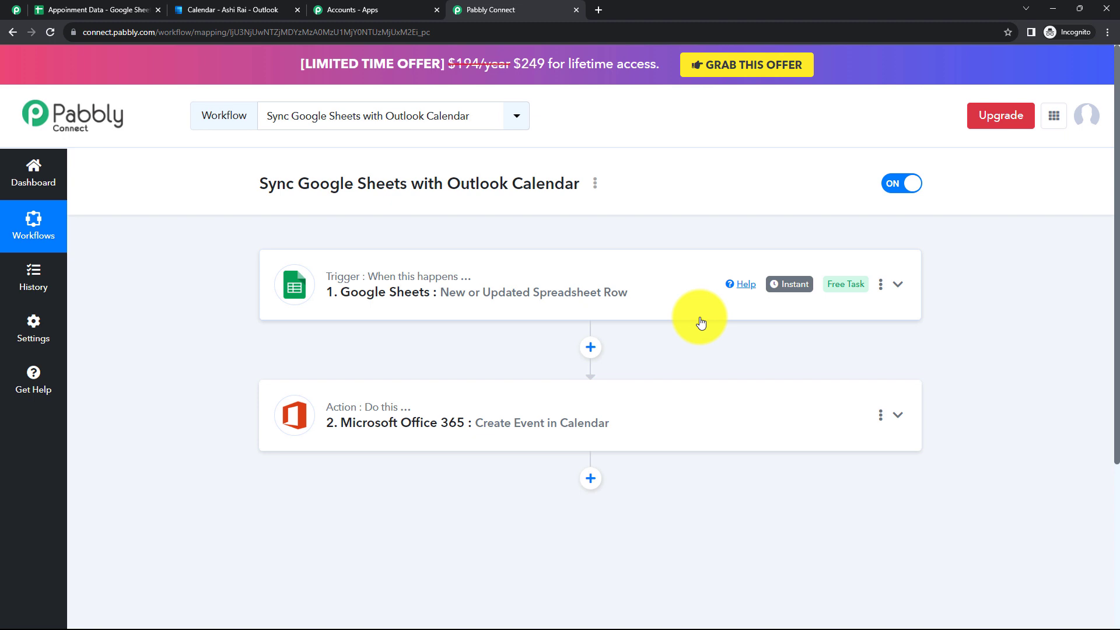